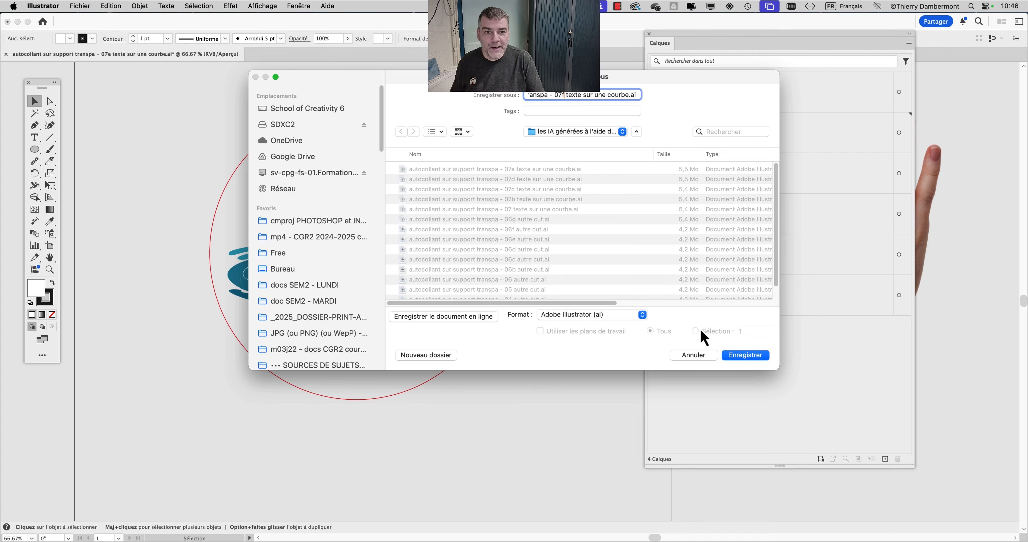
Save the document as "autocollant sur support transpa - 07f texte sur une courbe.ai" in Adobe Illustrator format, accepting the save options
click(744, 356)
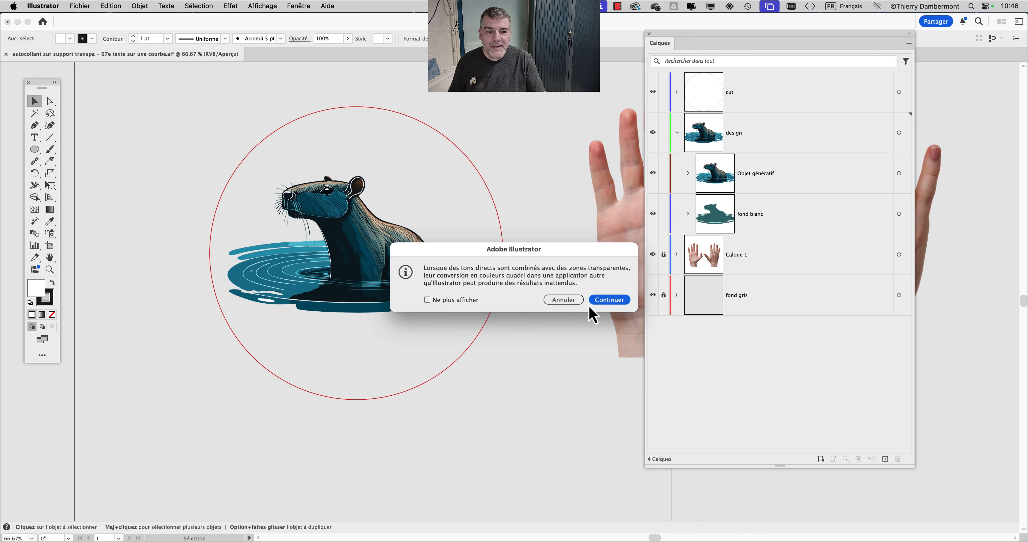
click(619, 302)
click(664, 404)
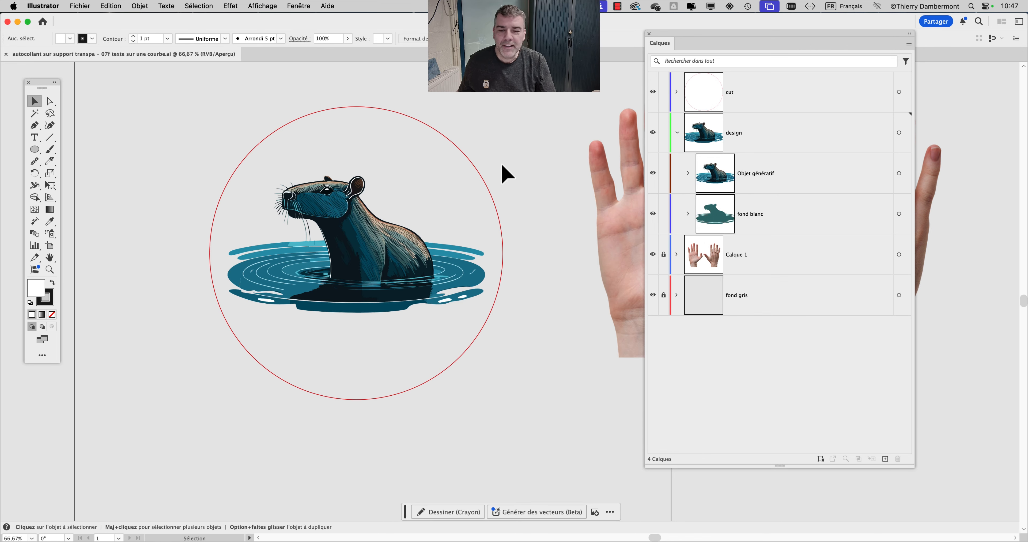
Create a point text reading "World" above the red circle
drag(544, 213, 543, 320)
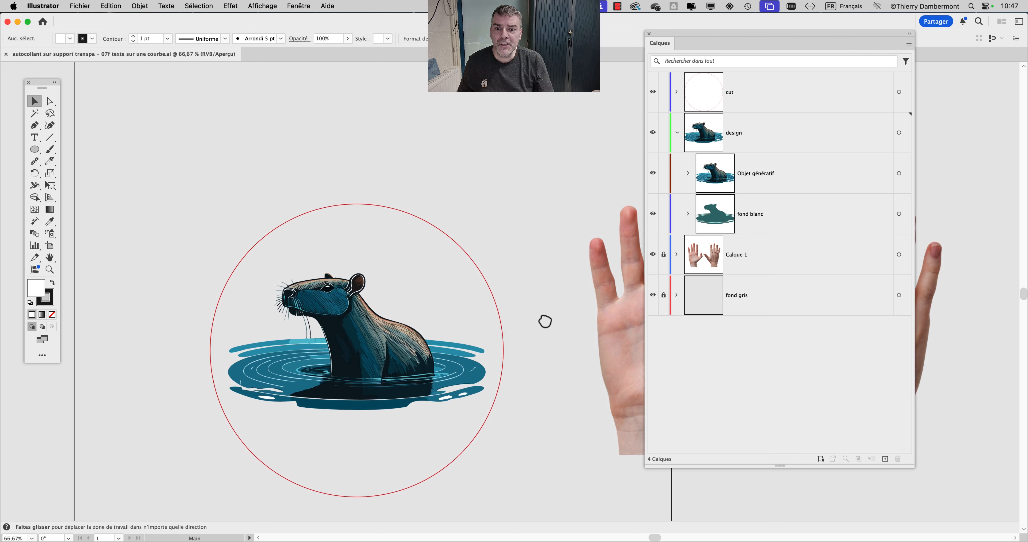
click(35, 140)
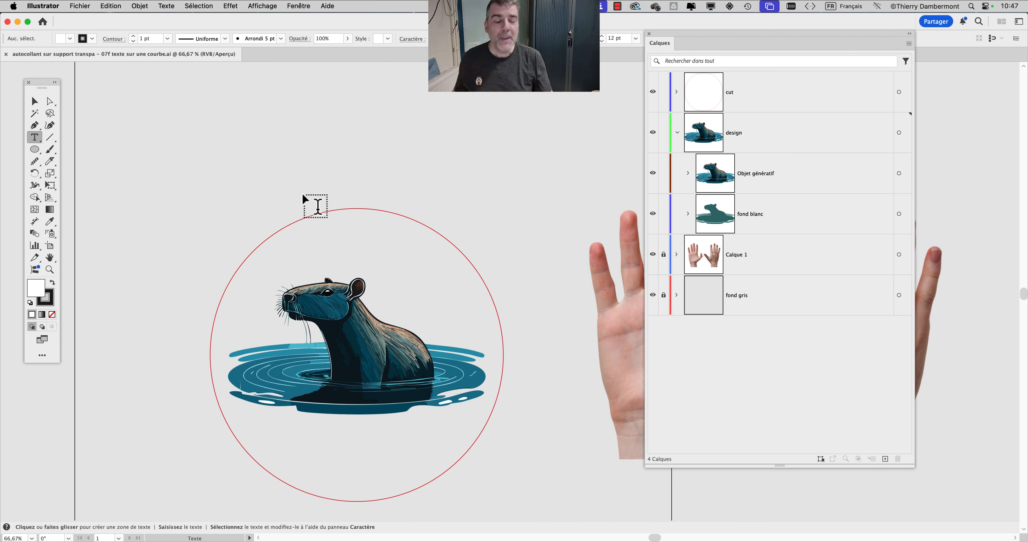
click(224, 121)
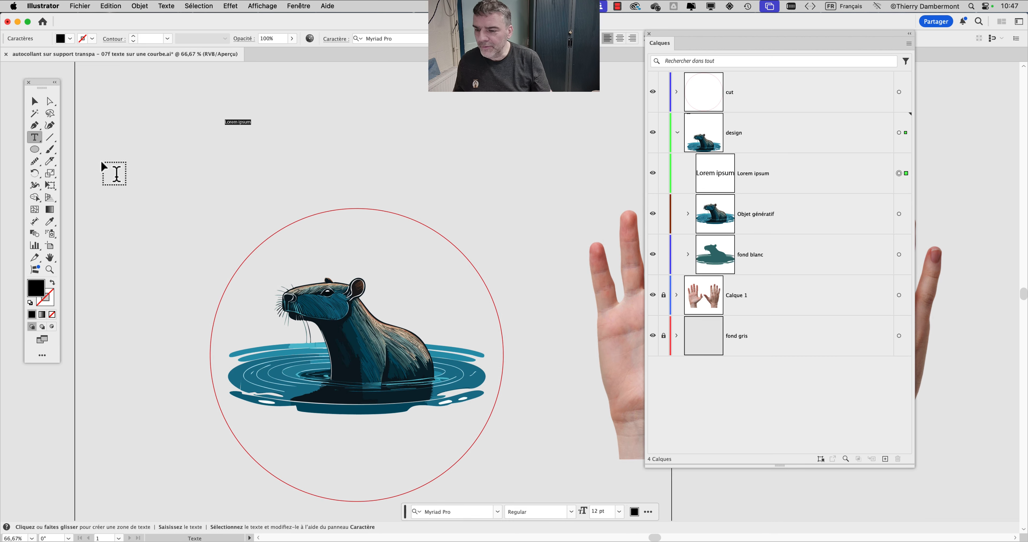
text(W)
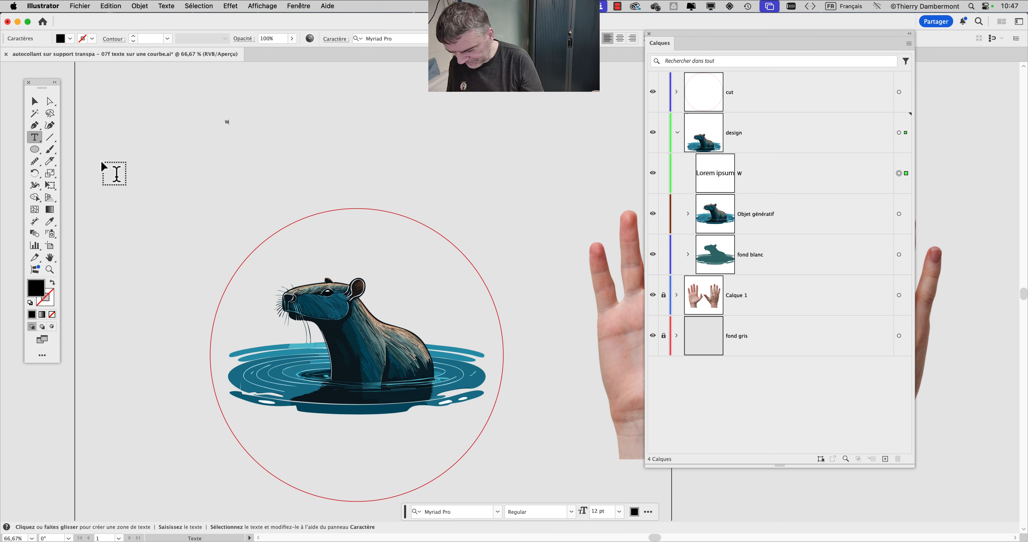
text(orld)
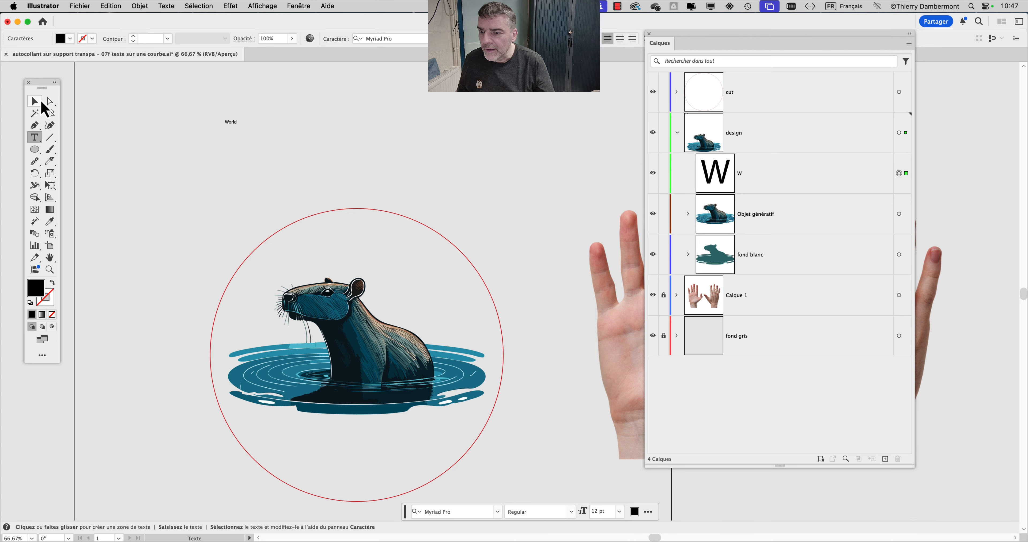
Enlarge the "World" text proportionally with Free Transform to a size of about 213 pt
click(42, 103)
click(53, 188)
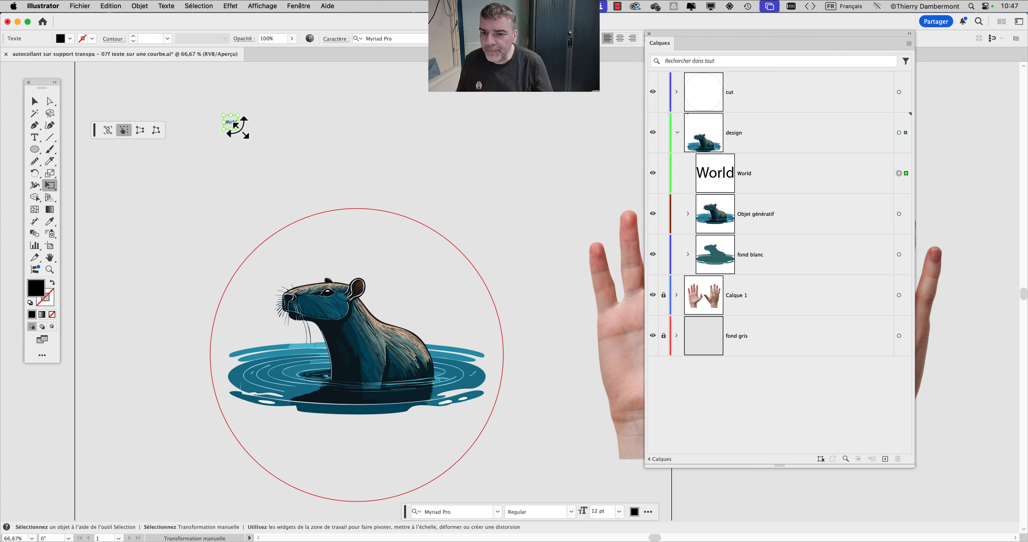
drag(236, 126, 519, 255)
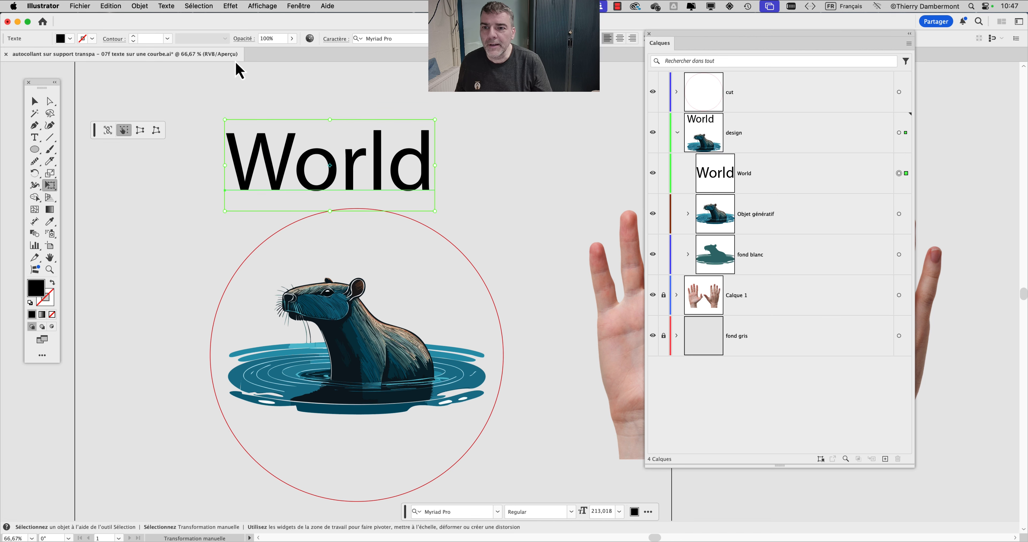
Set the "World" text's kerning to Optique and its font to Arial Black
click(338, 39)
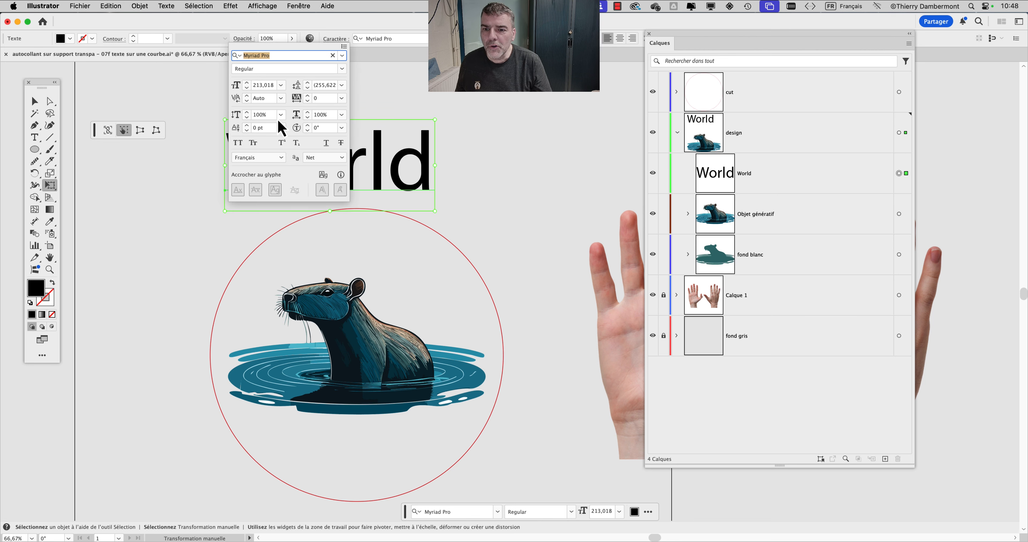
click(281, 98)
click(290, 131)
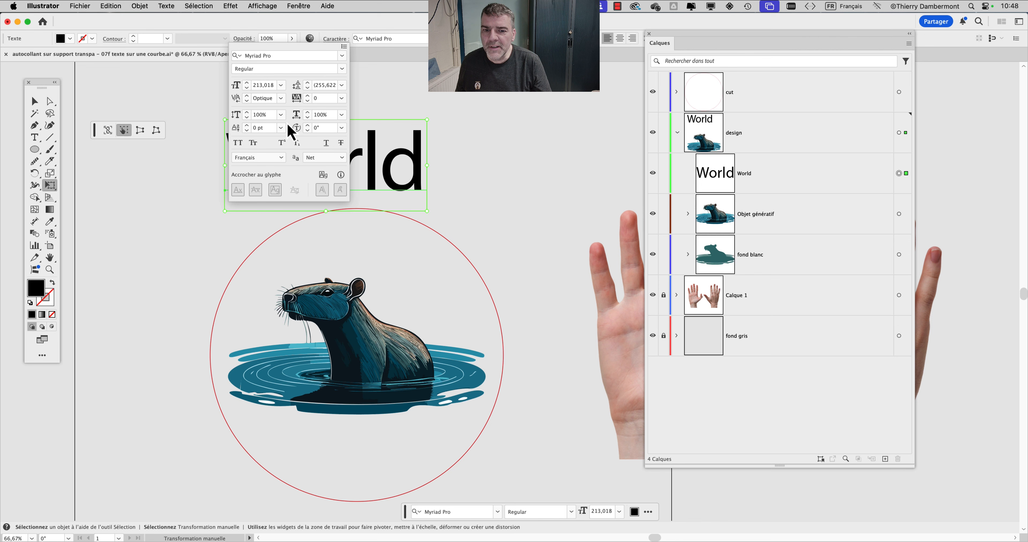
click(343, 55)
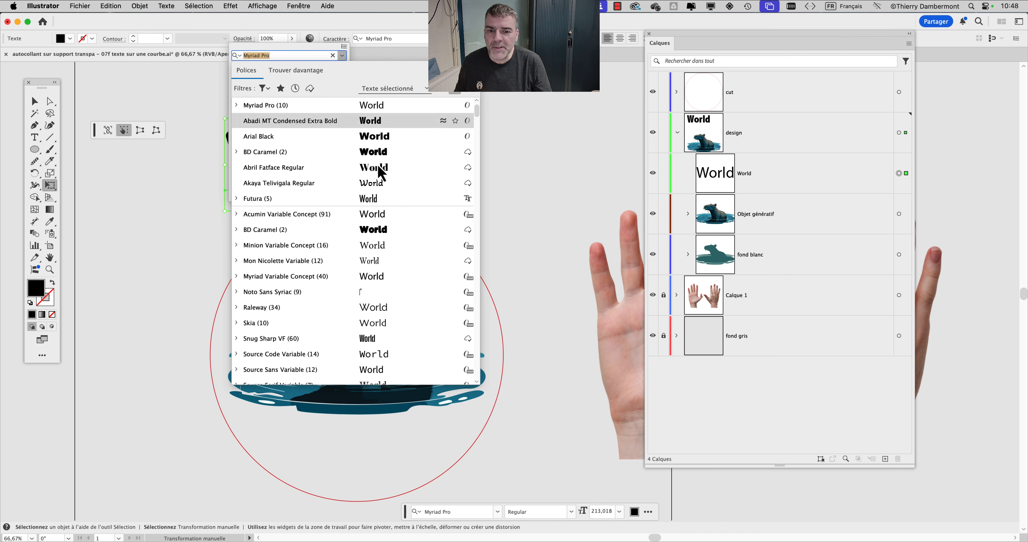
scroll(404, 317, down, 10)
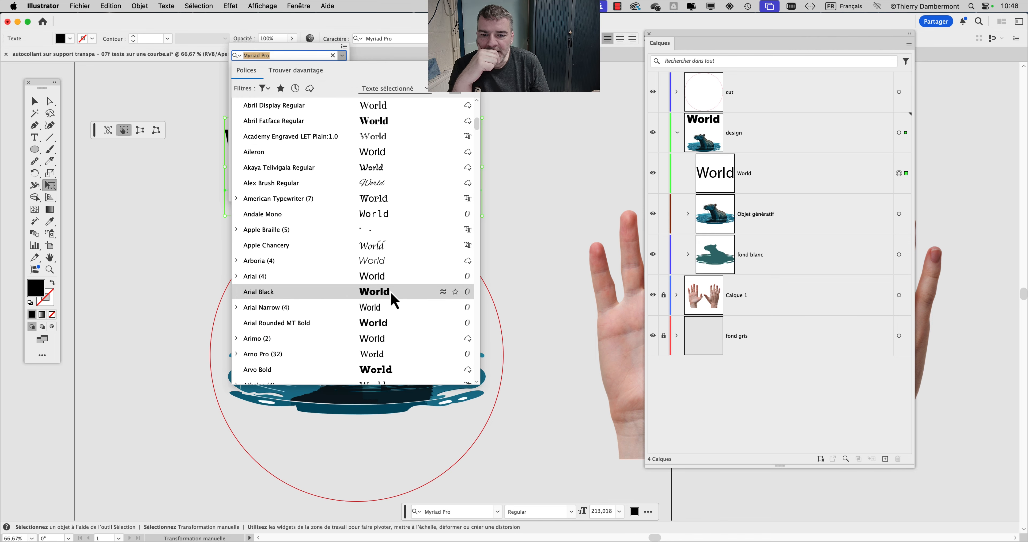
click(395, 293)
key(Escape)
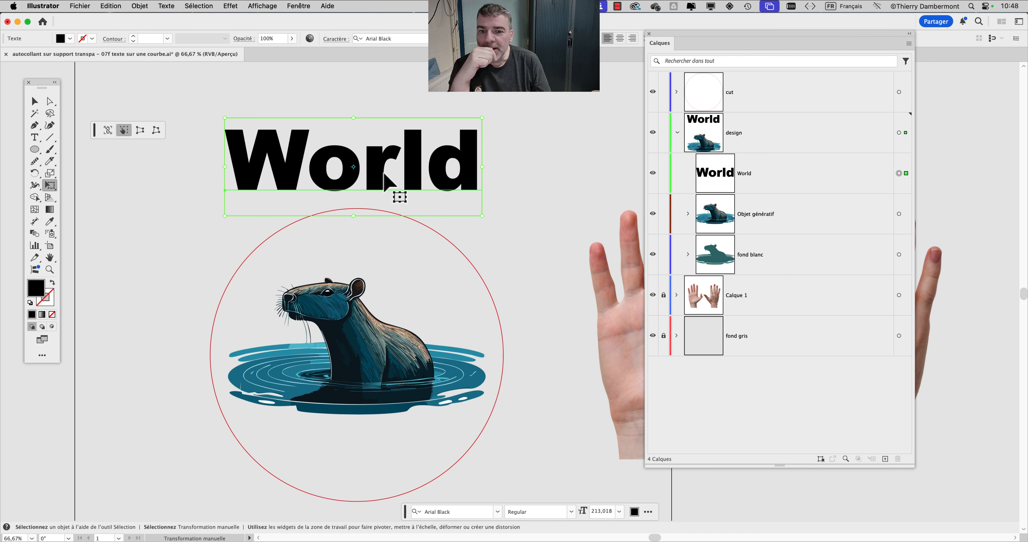
Move the "World" text so it sits roughly centred above the red circle, and return to the Selection tool
mouse_move(382, 186)
mouse_down()
mouse_move(379, 201)
mouse_move(393, 176)
mouse_up()
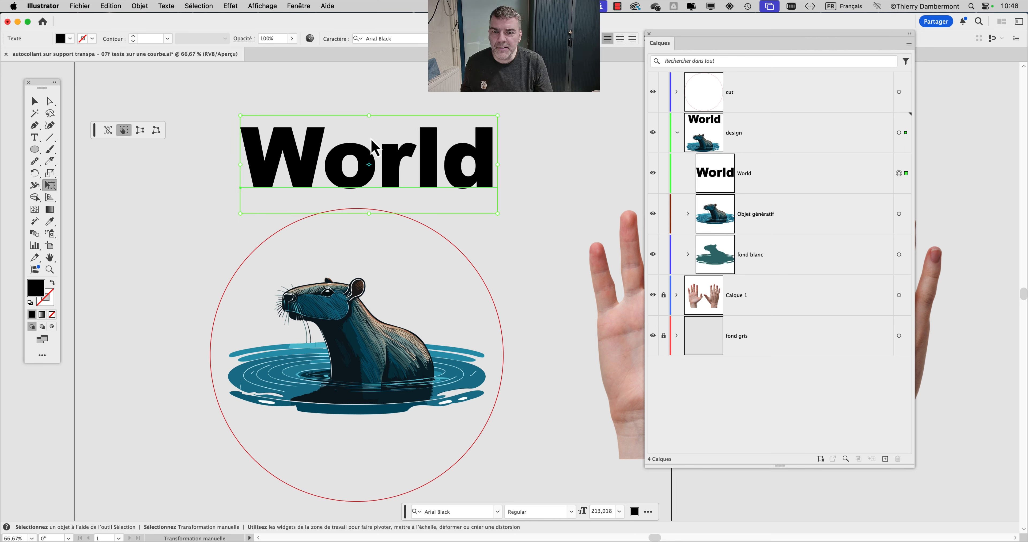
click(262, 6)
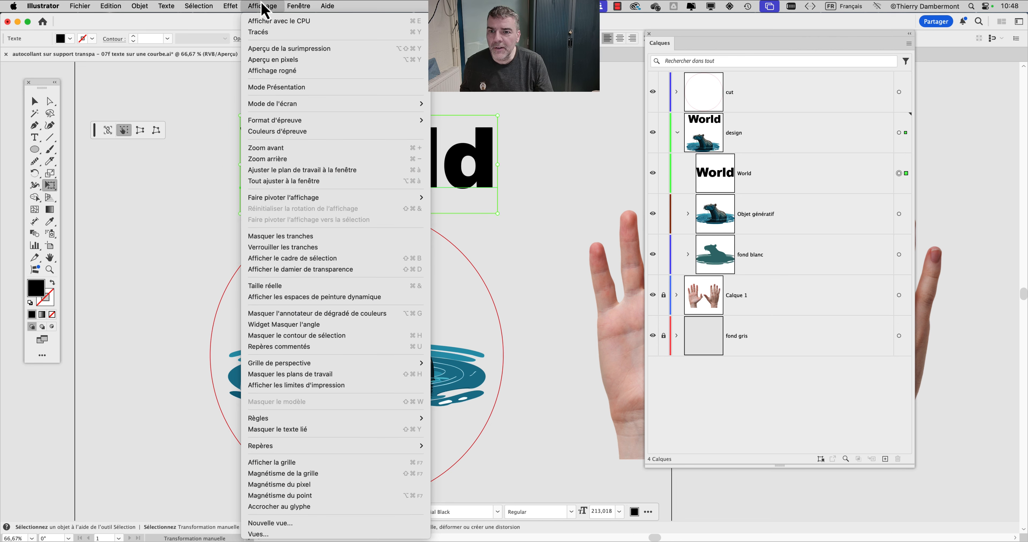
click(315, 264)
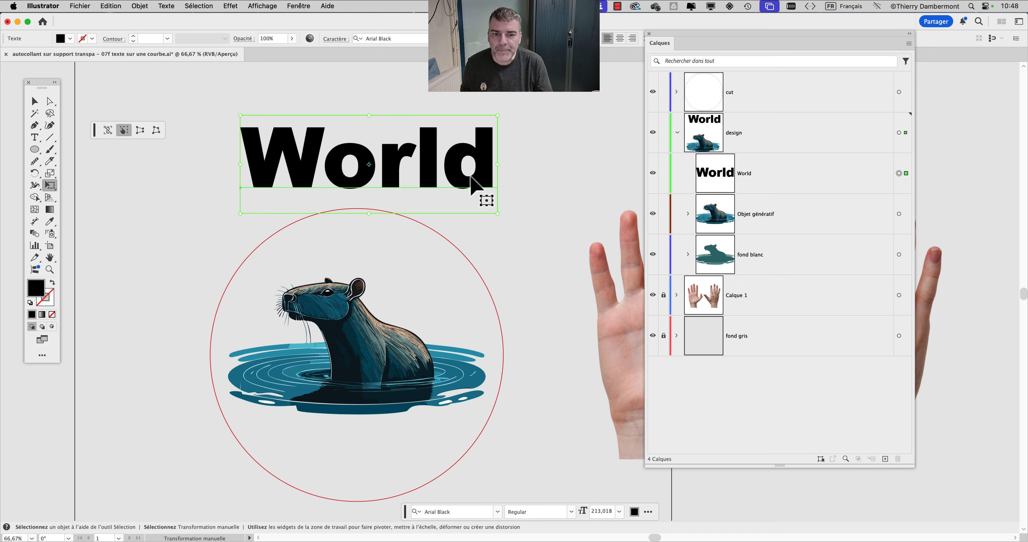
click(35, 101)
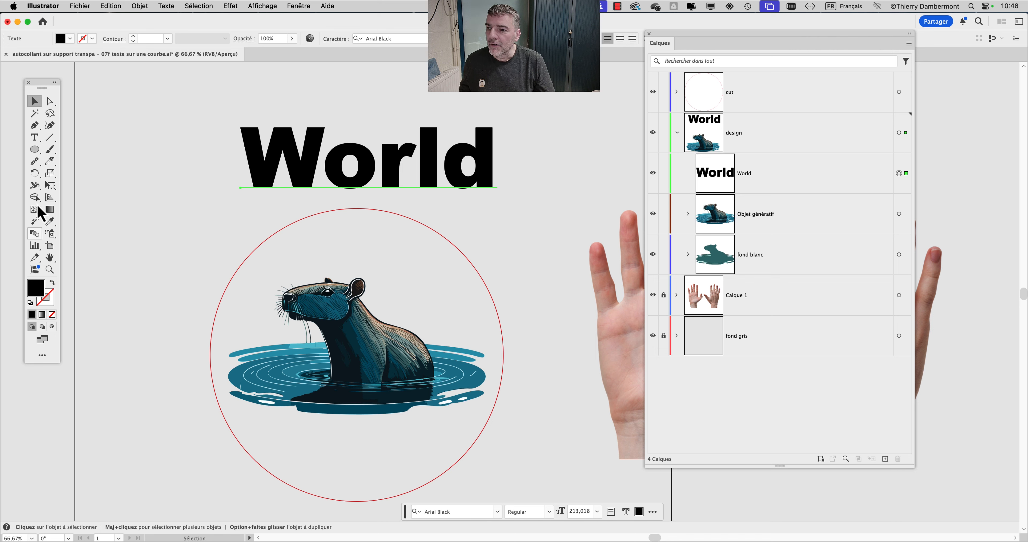
Remove the "World" text's fill and check the text in outline view before returning to preview
drag(43, 87, 120, 78)
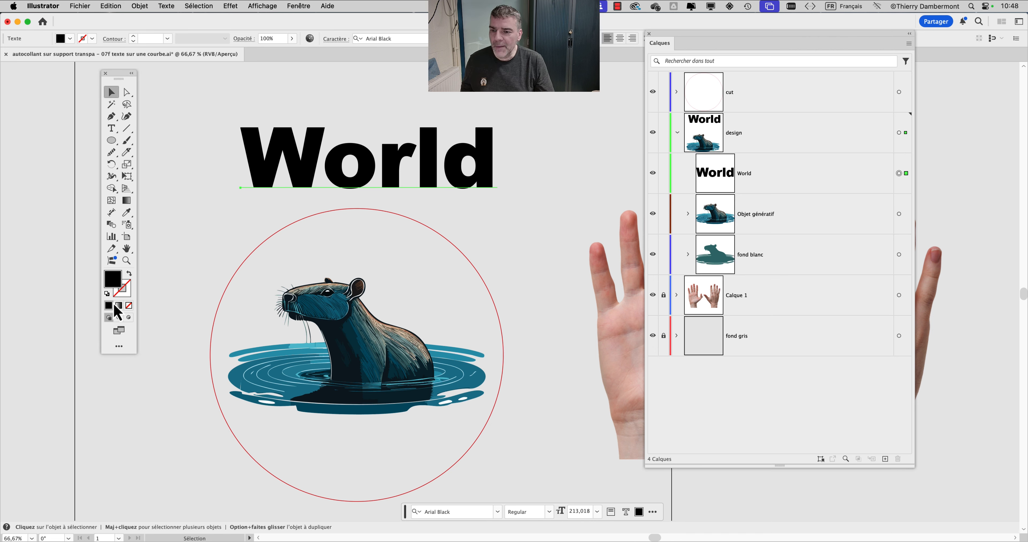
mouse_move(120, 293)
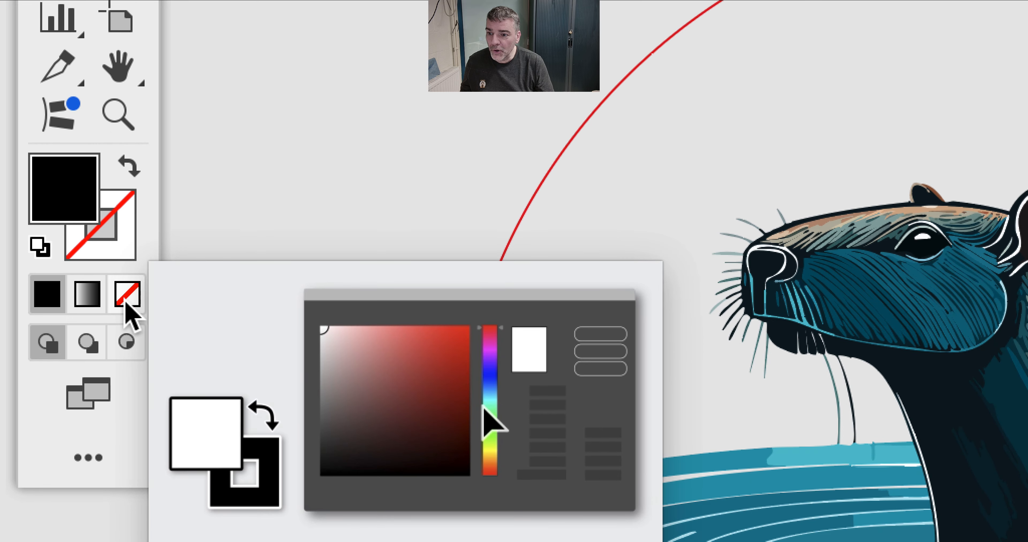
click(130, 341)
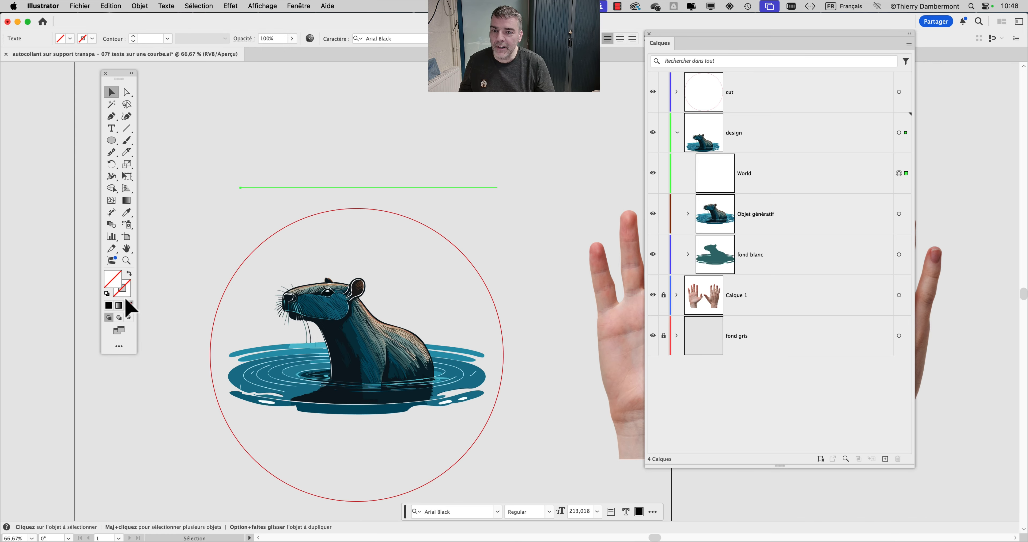
key(super+y)
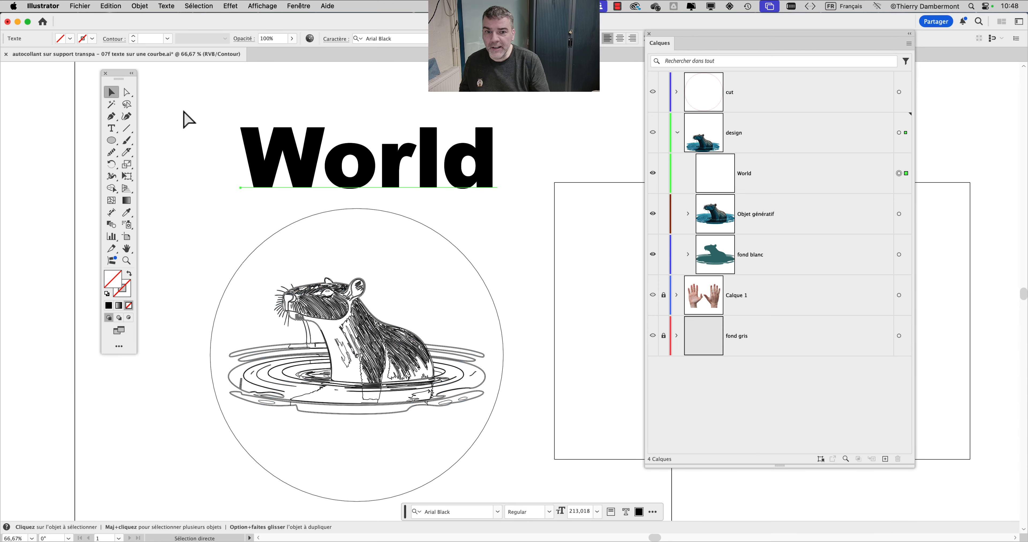
key(super+y)
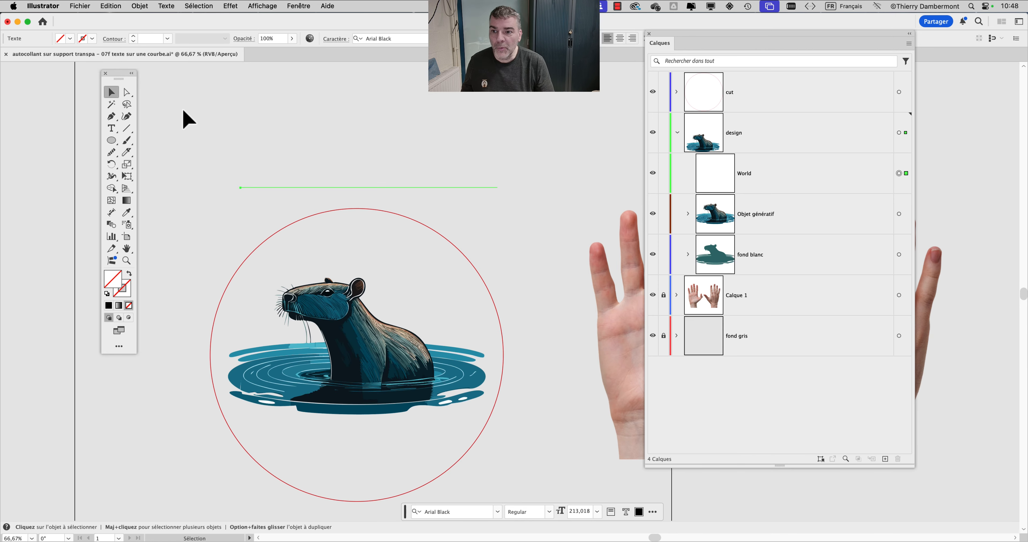
Make room around the artwork, show the text's appearance attributes (Aspect) and add a new fill to "World"
drag(121, 71, 76, 79)
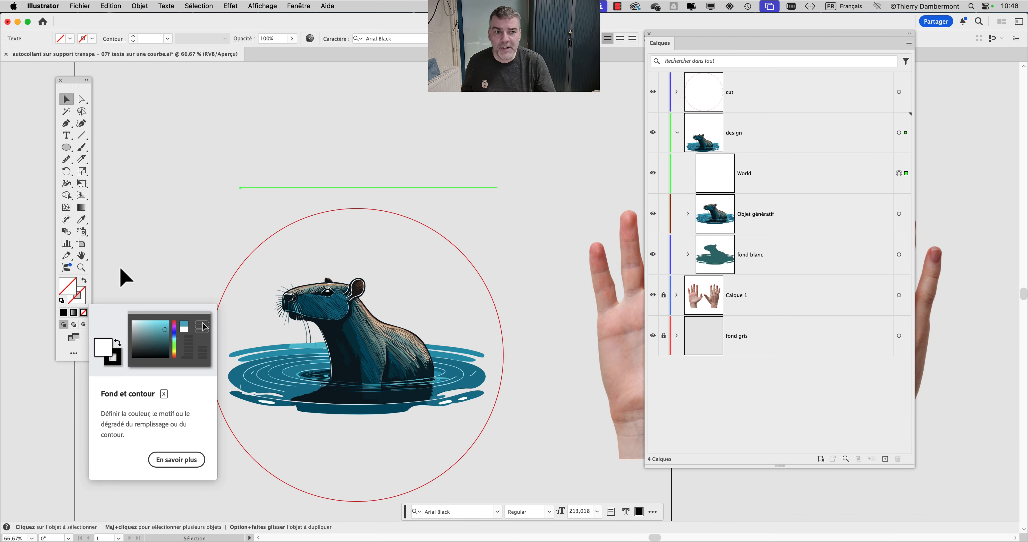
drag(673, 34, 766, 33)
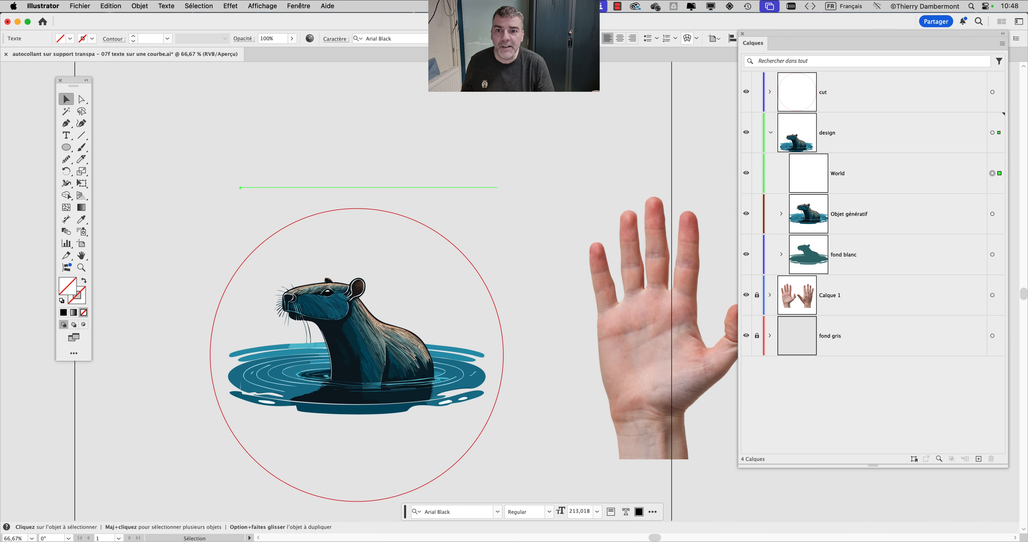
click(300, 6)
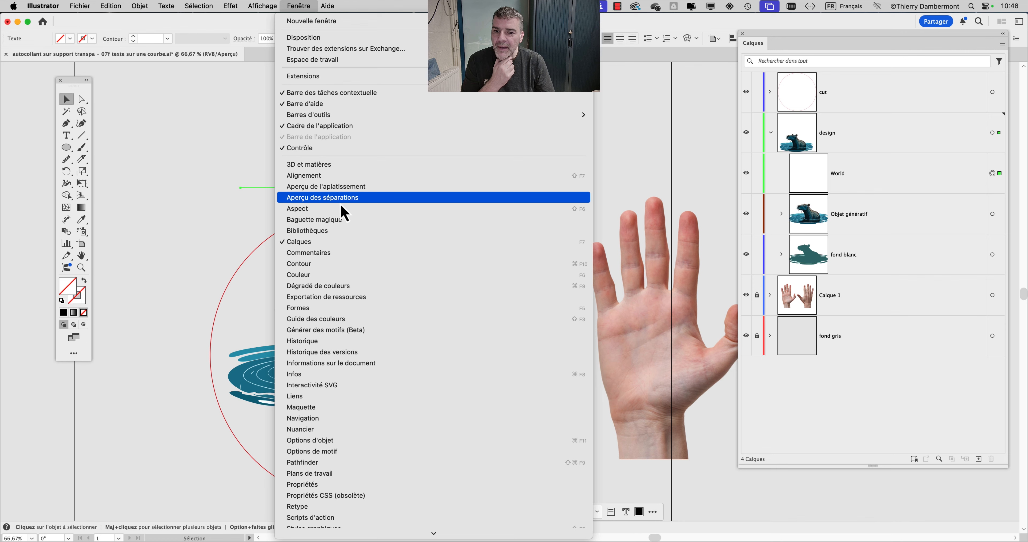
drag(654, 92, 572, 100)
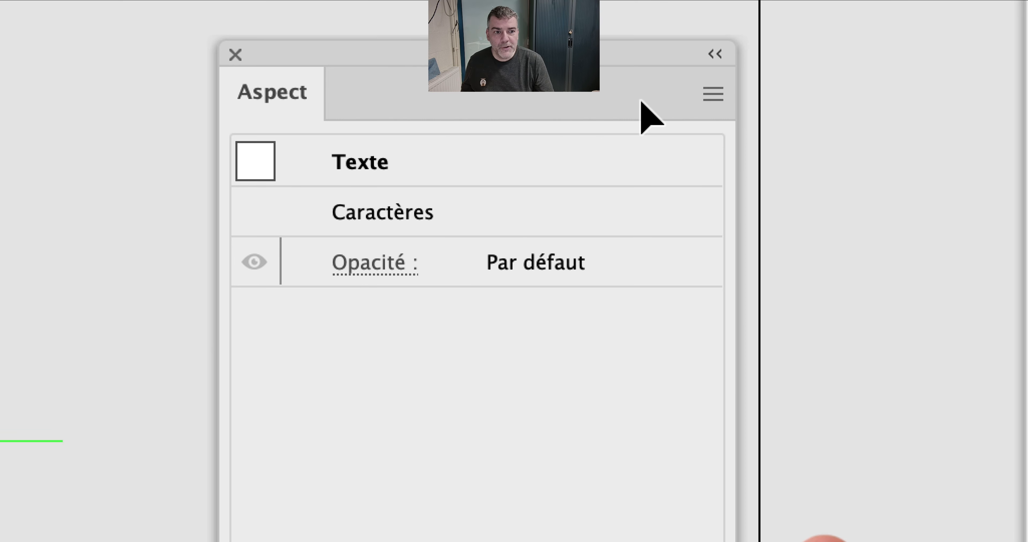
click(614, 130)
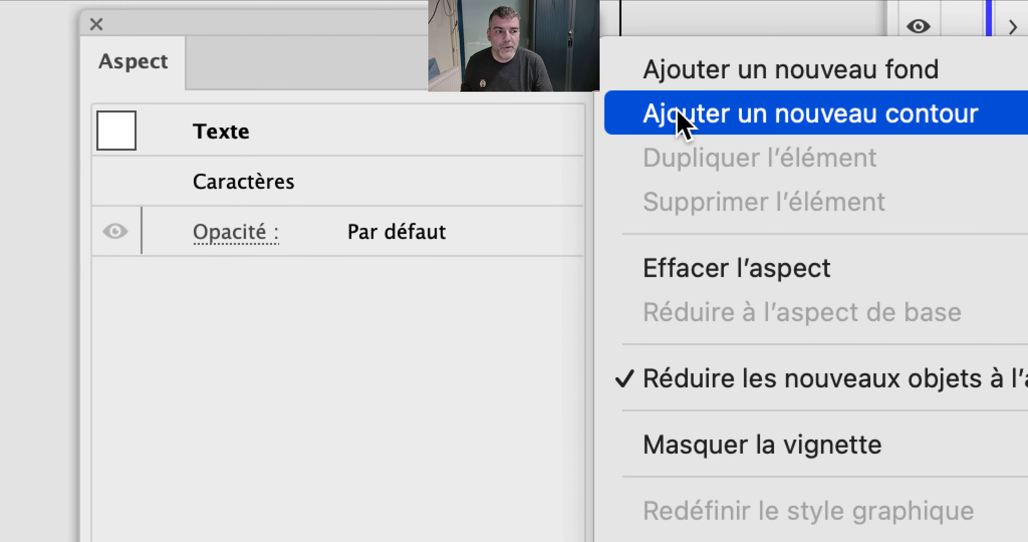
click(677, 102)
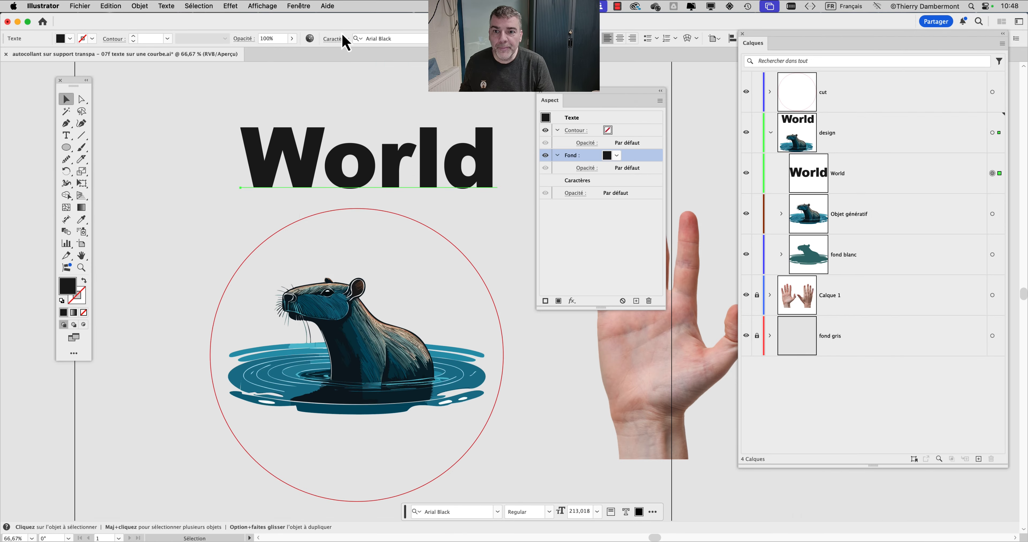
Try the orange gradient, a pattern and a brown swatch on the text's added fill, and settle on a green swatch
click(303, 5)
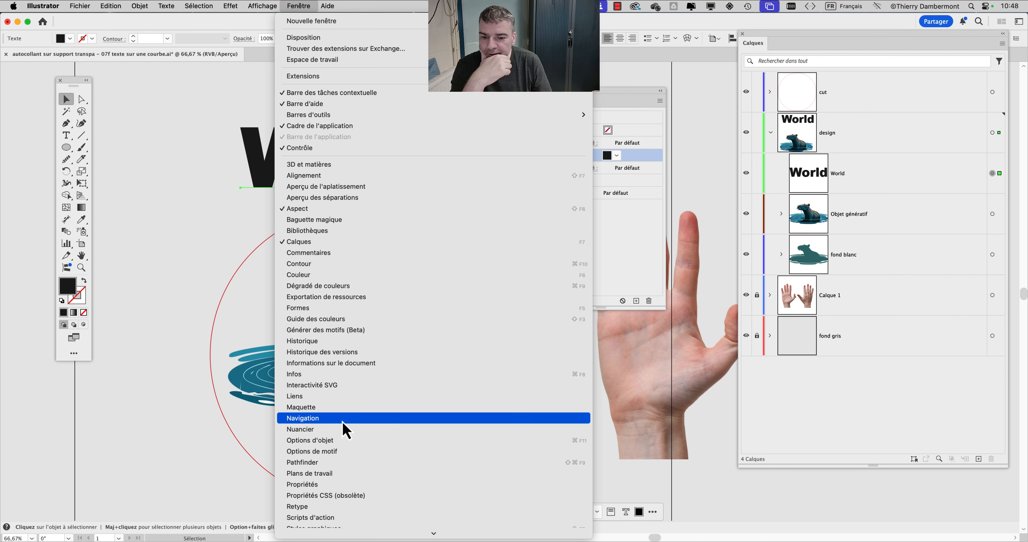
click(344, 430)
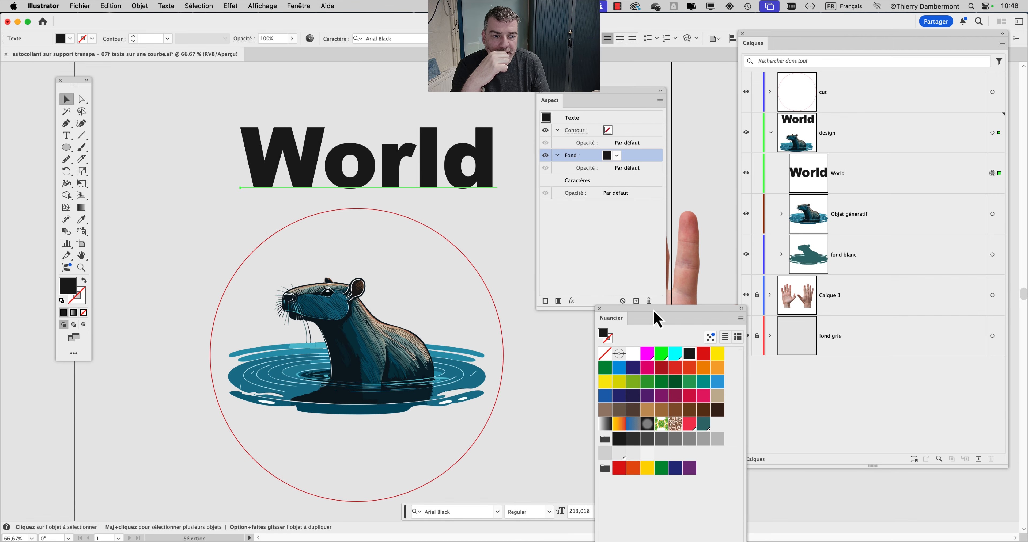
drag(655, 313, 321, 227)
click(287, 340)
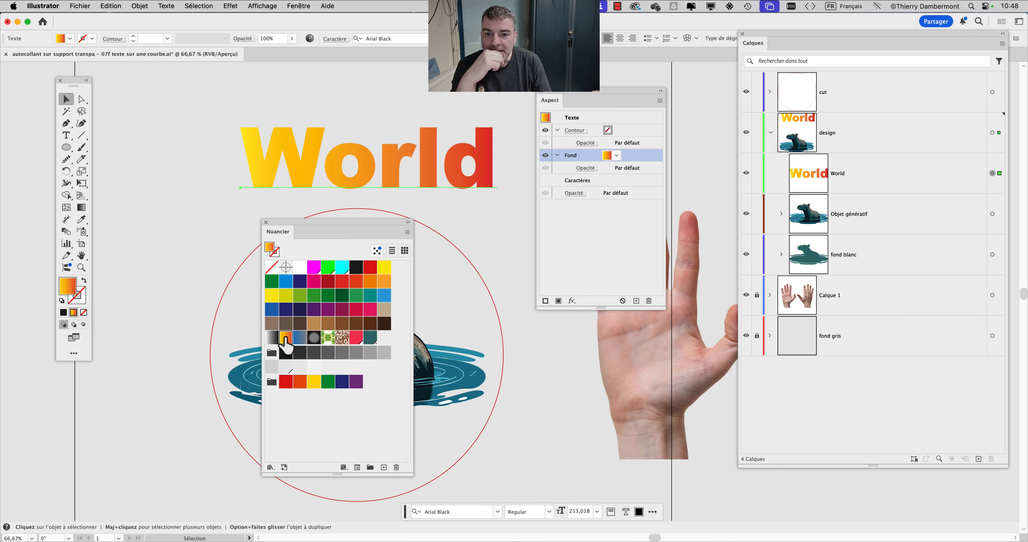
click(340, 339)
click(315, 324)
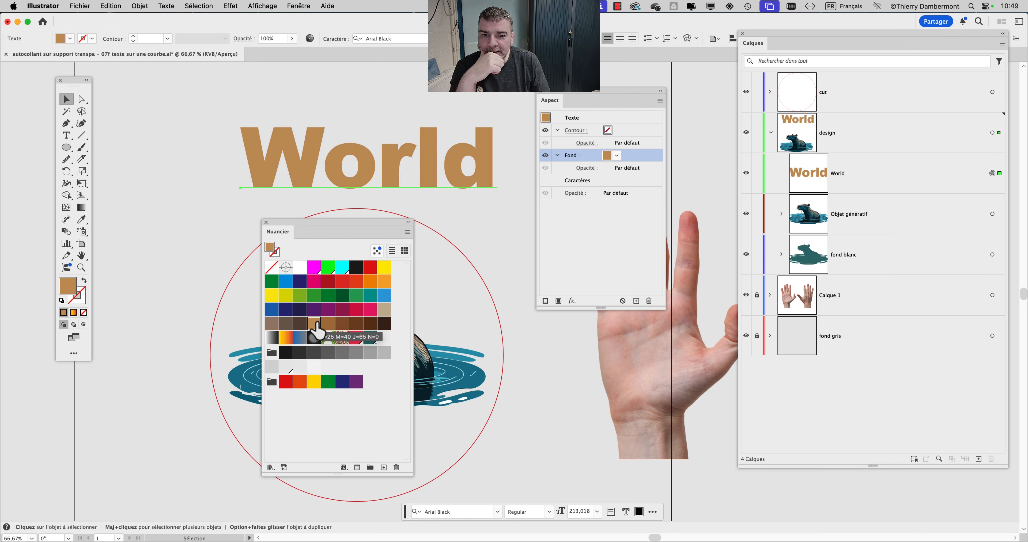
click(314, 295)
drag(585, 96, 645, 96)
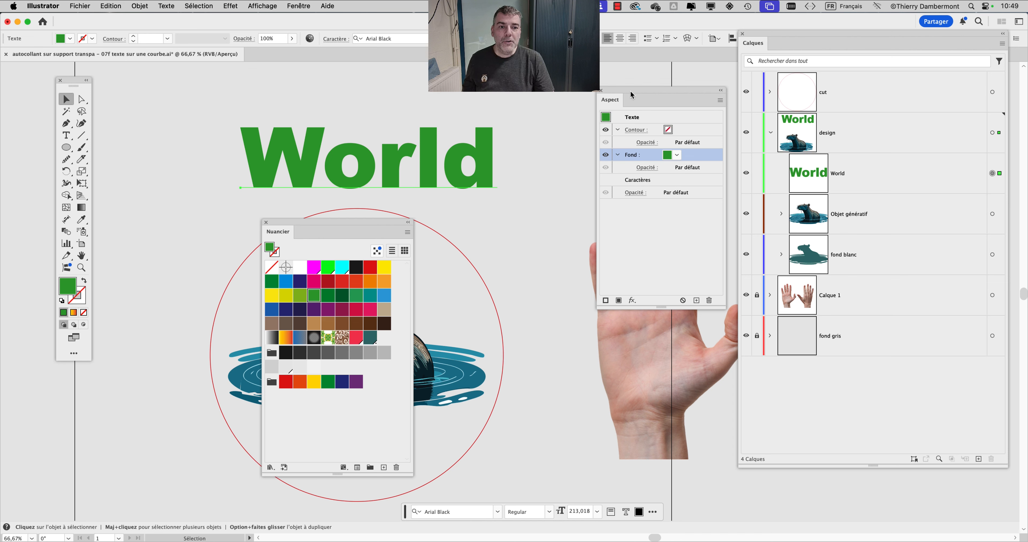
drag(632, 94, 591, 82)
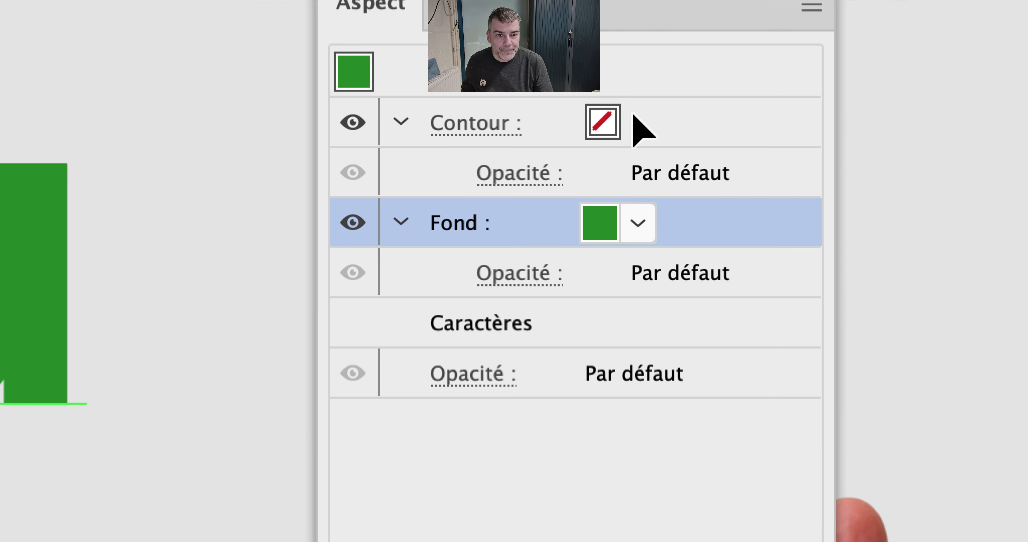
Try an orange and a brown swatch on the "World" text's stroke (Contour), and settle on the darkest brown
click(639, 127)
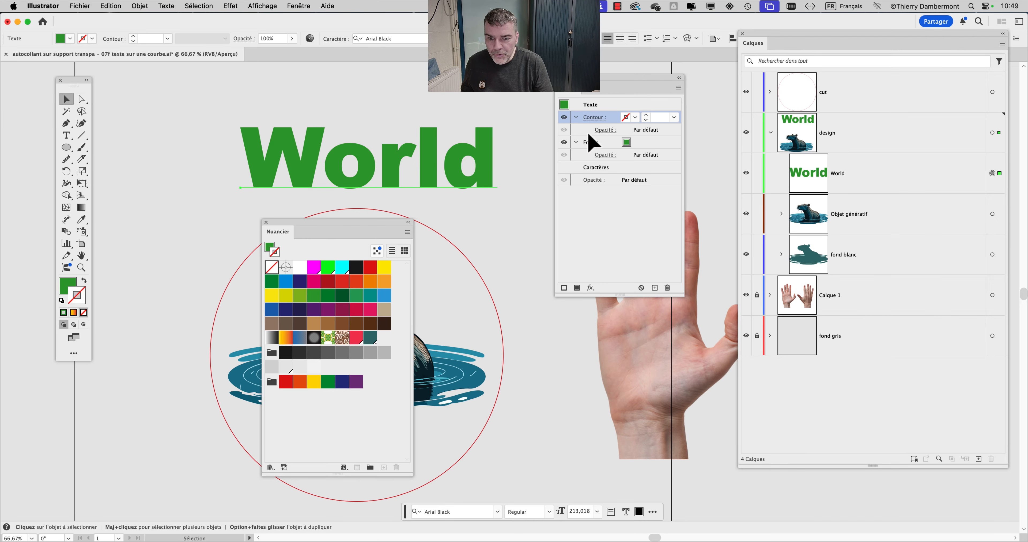
click(384, 282)
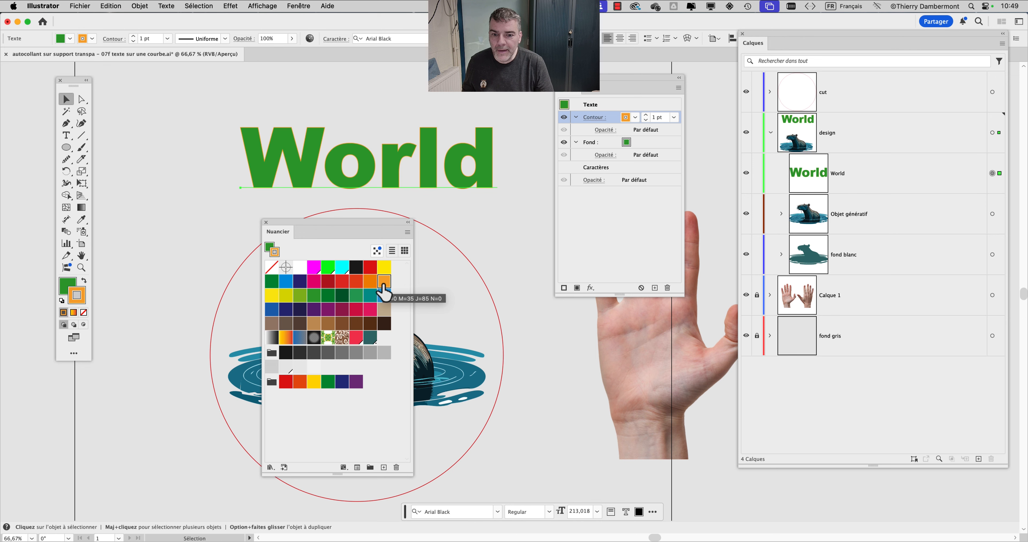
click(356, 324)
click(384, 323)
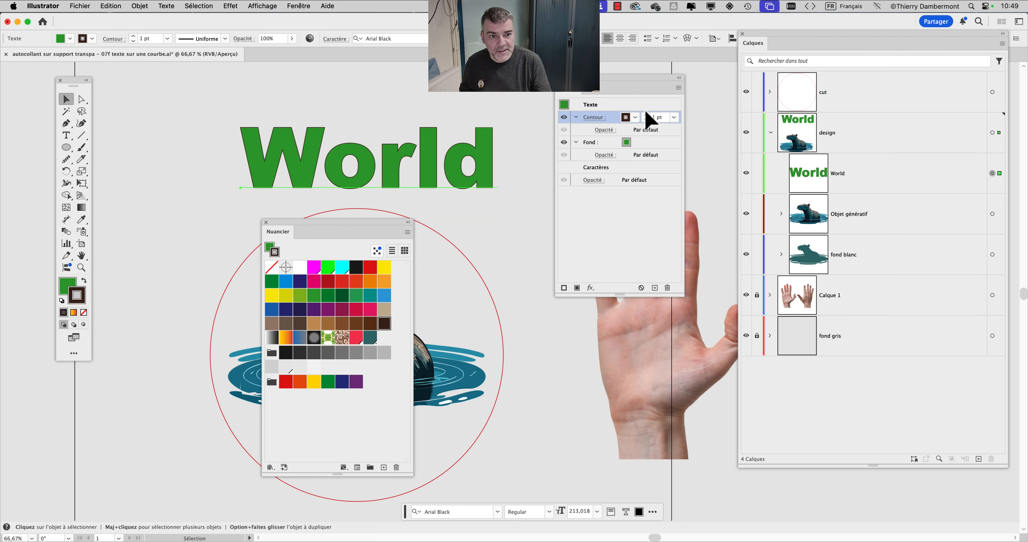
Increase the "World" text's stroke weight to 17 pt
shift+click(646, 116)
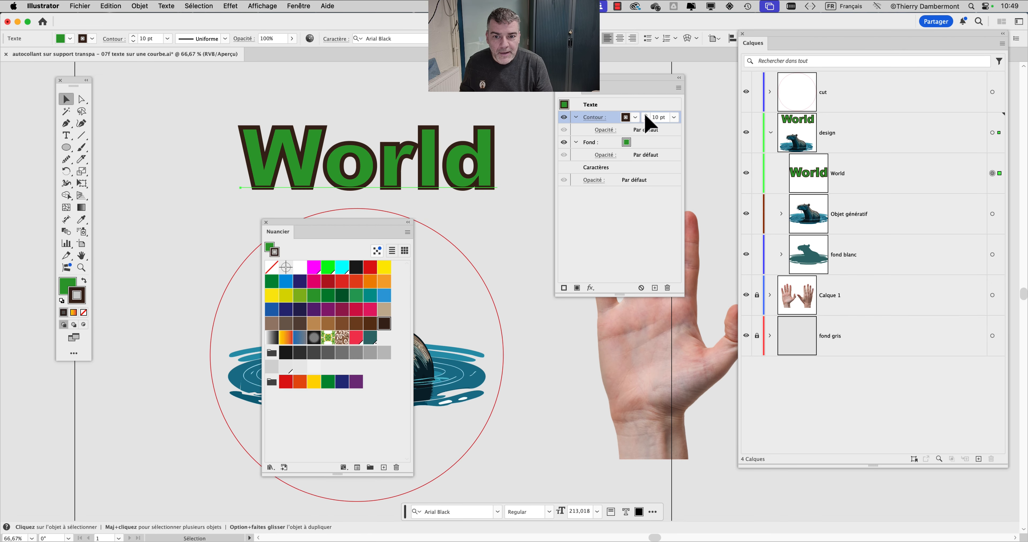
click(646, 115)
drag(600, 90, 654, 89)
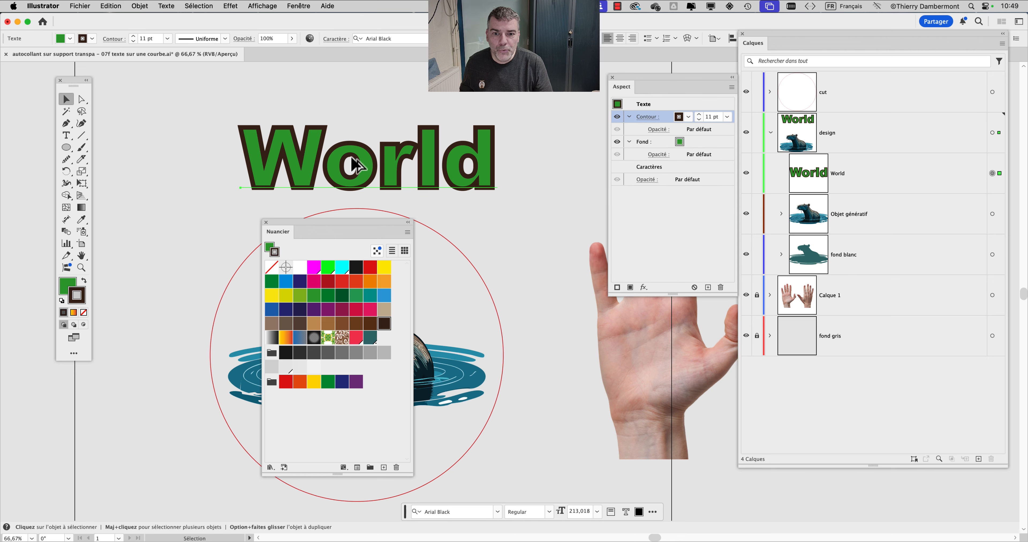
drag(355, 232, 249, 275)
key(super+plus)
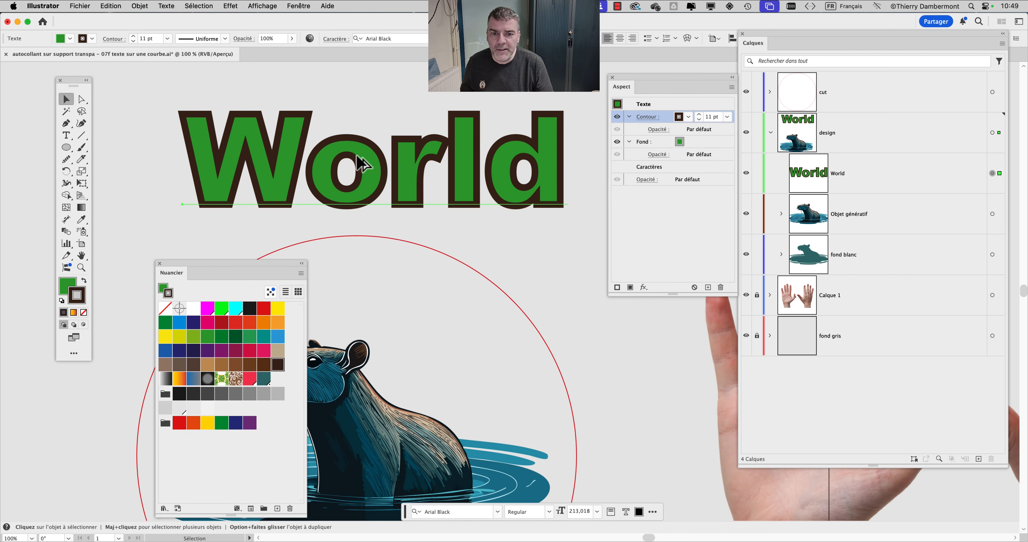
click(699, 115)
click(699, 115)
click(699, 115)
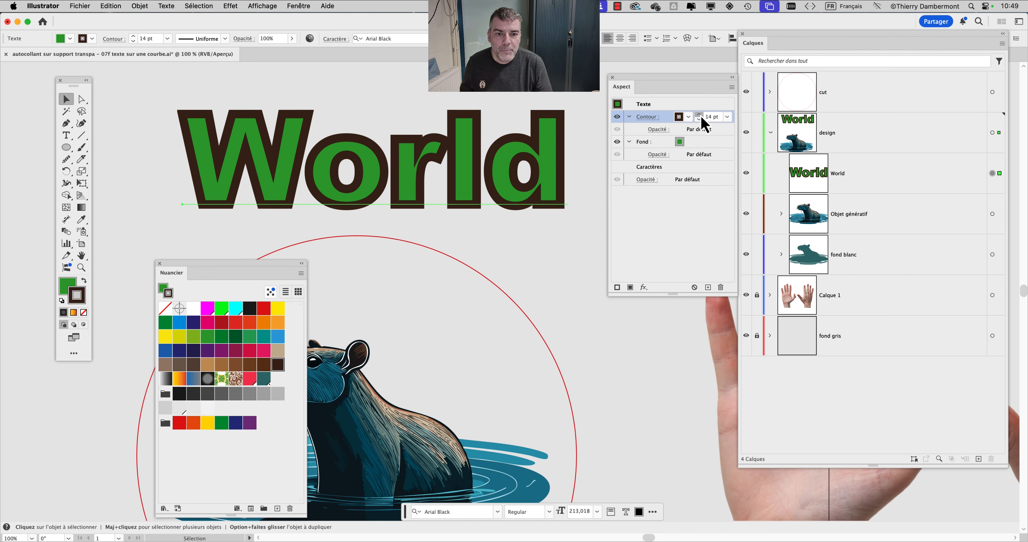
click(699, 115)
click(699, 114)
click(699, 114)
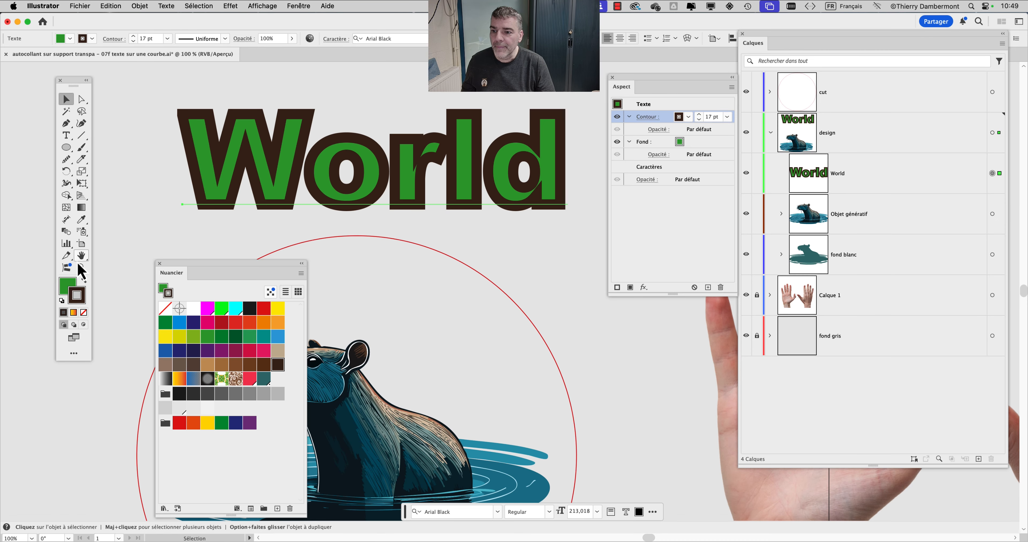
Bring the whole design into view and examine the stroke options of "World", especially the stroke alignment choices
click(81, 256)
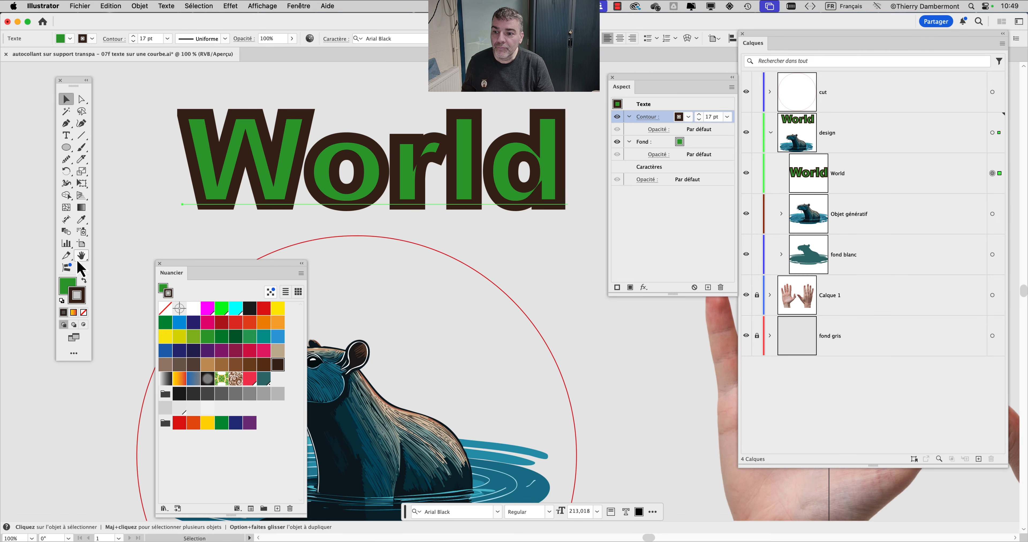
drag(409, 176, 372, 164)
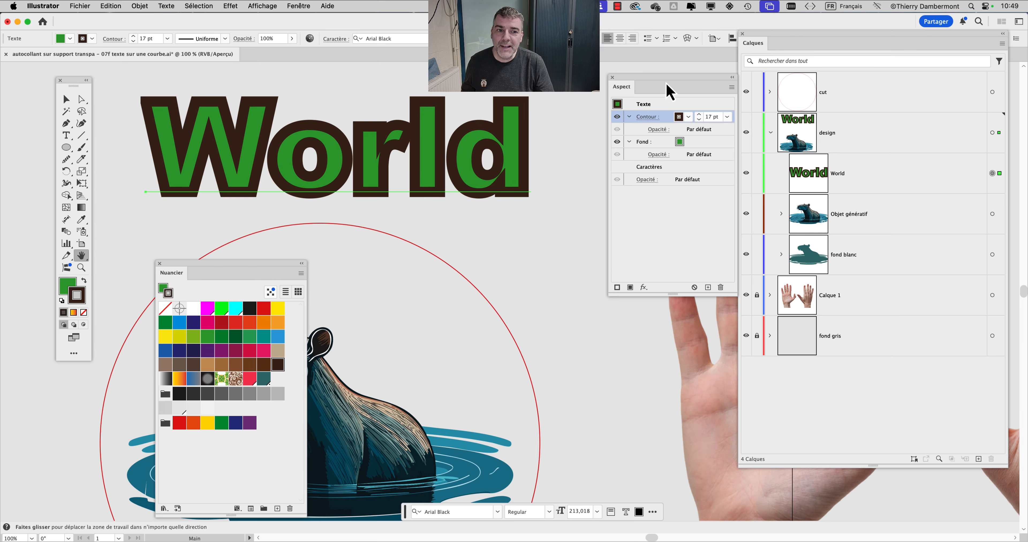
drag(667, 85, 624, 82)
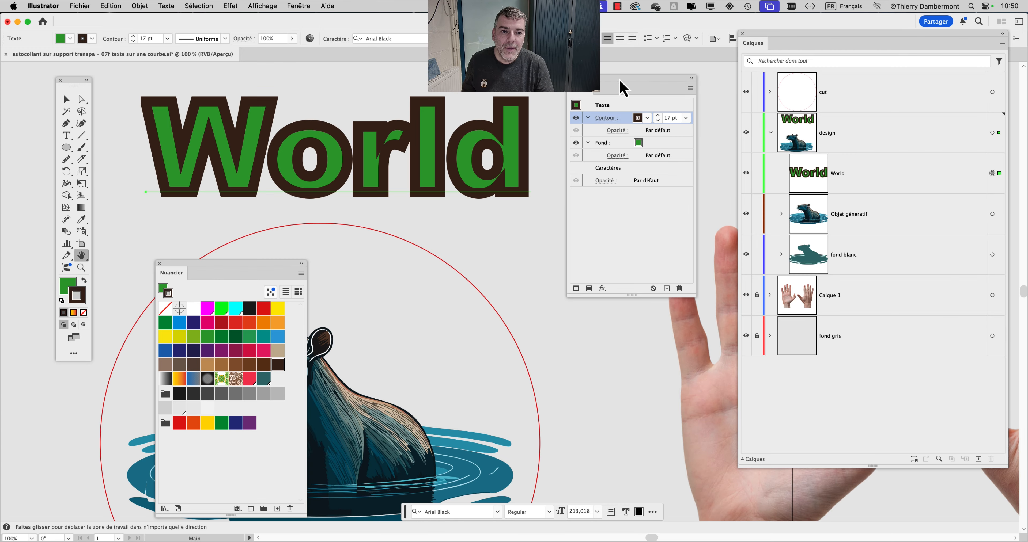
drag(623, 88, 716, 100)
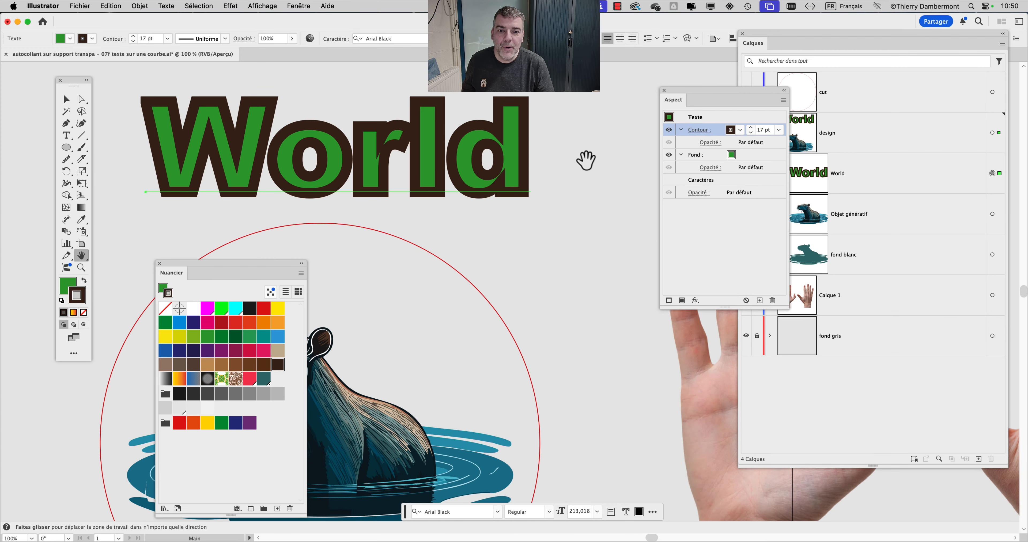
scroll(585, 160, down, 1)
scroll(234, 171, down, 1)
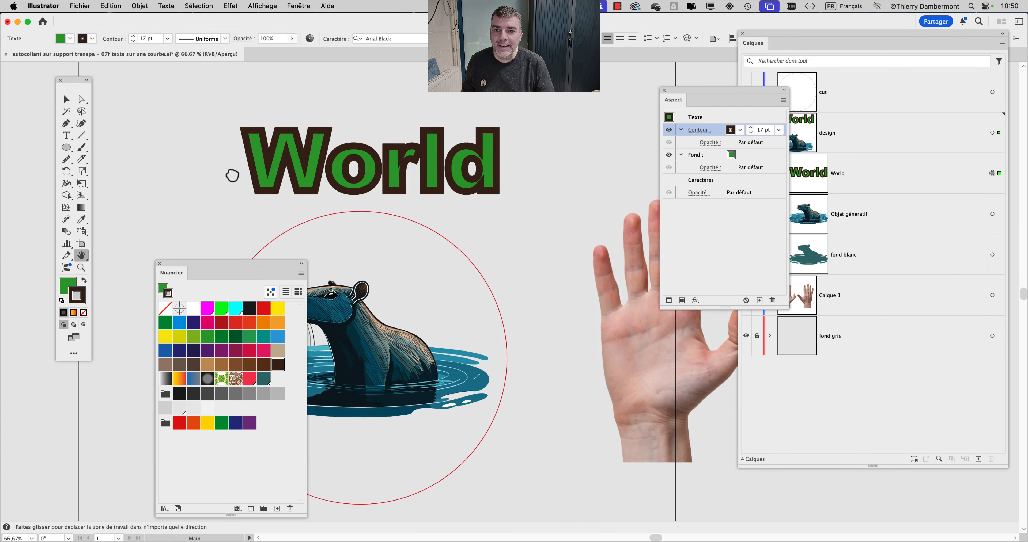
scroll(239, 168, right, 5)
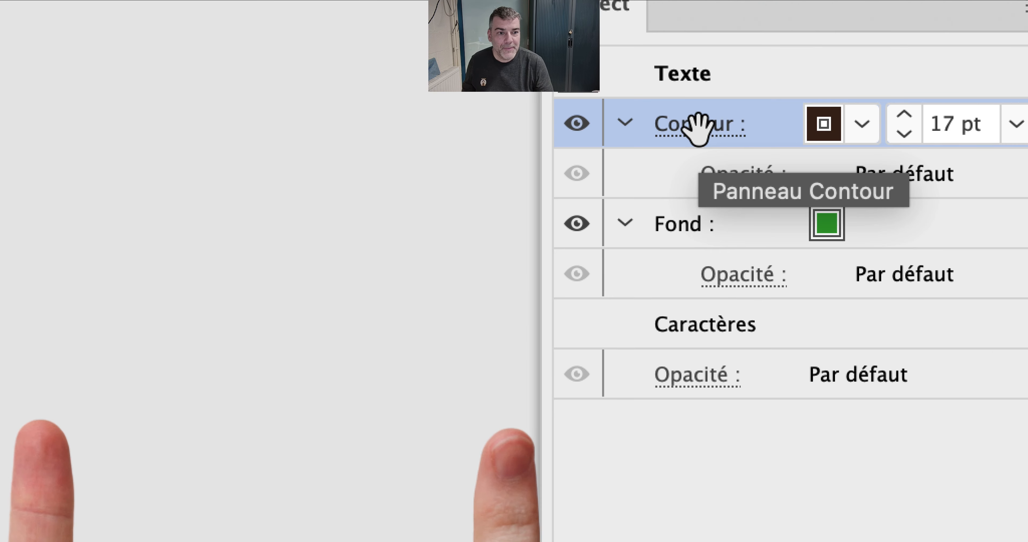
click(700, 132)
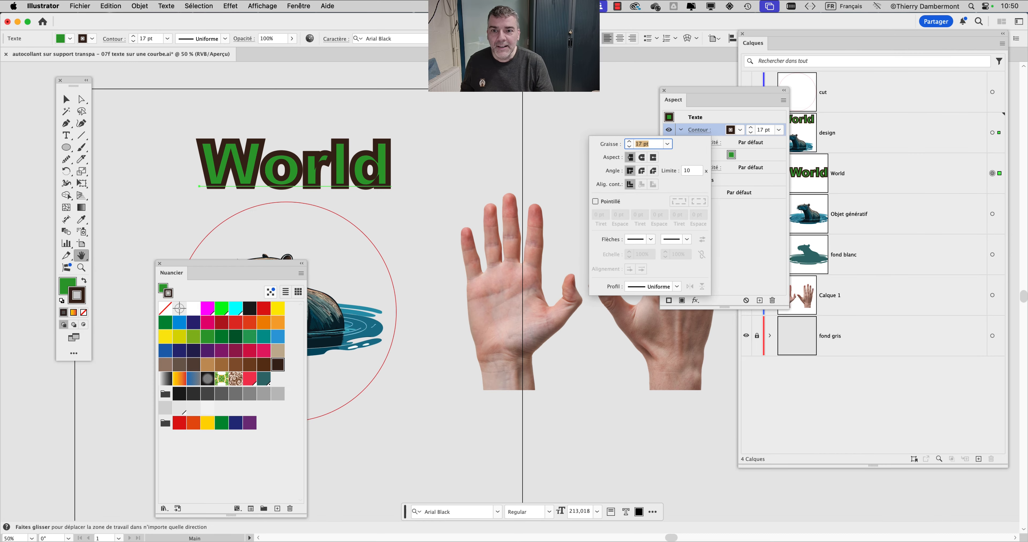
click(372, 379)
Show the graphic styles (Styles graphiques) and save the text's current appearance as a new graphic style
click(296, 6)
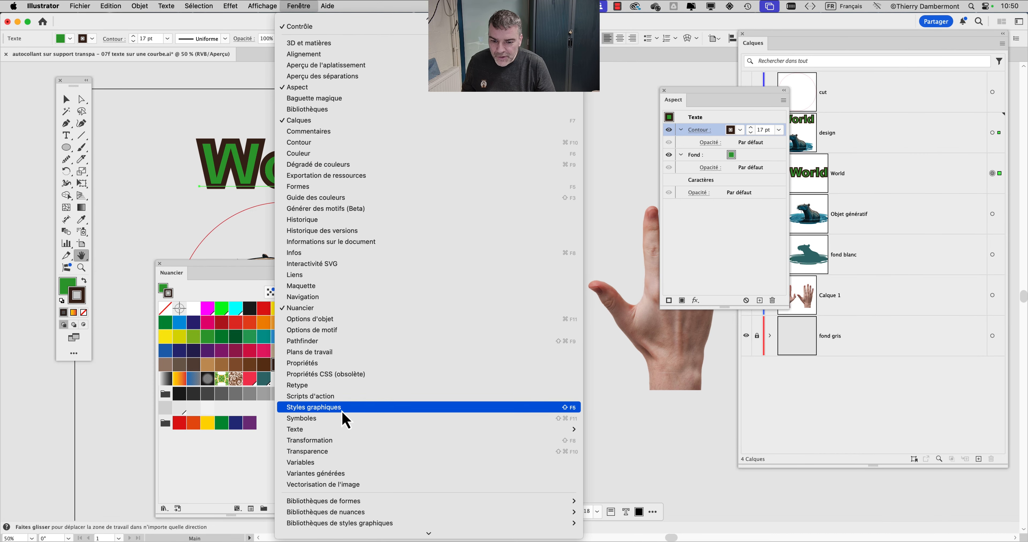
click(648, 326)
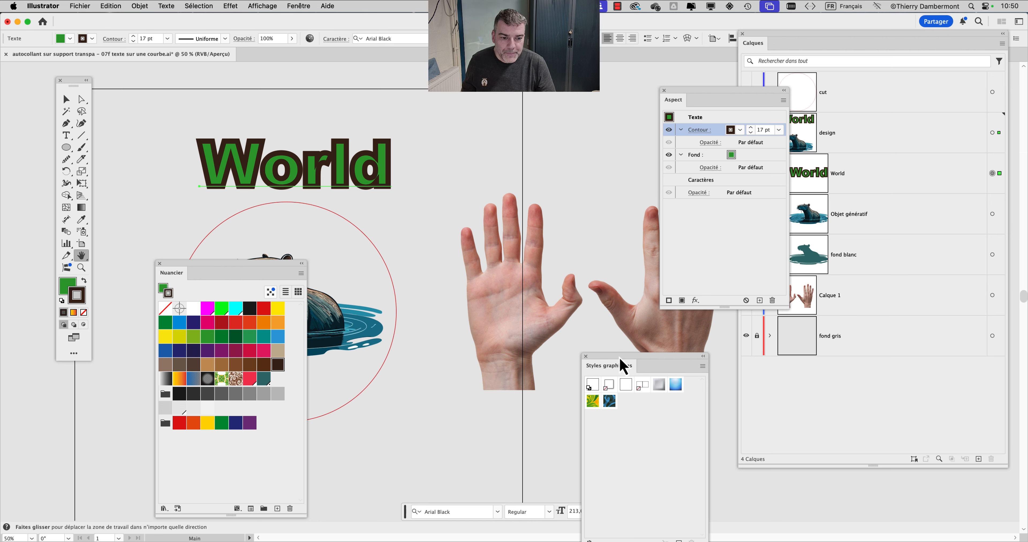
drag(622, 365, 601, 76)
click(576, 298)
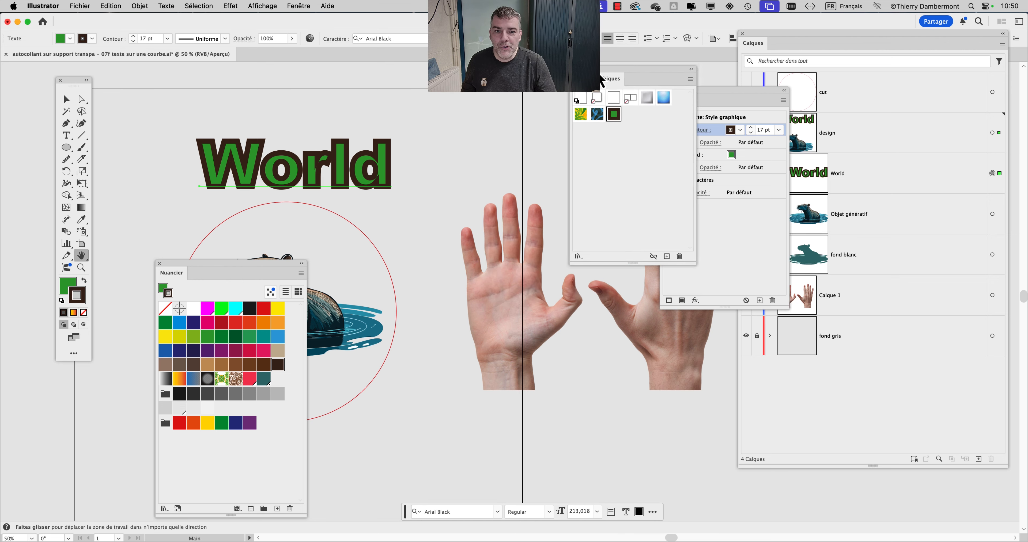
Draw a hexagon with the Polygon tool just beside the "World" text and apply the saved green-and-brown graphic style
click(66, 151)
drag(69, 160, 119, 183)
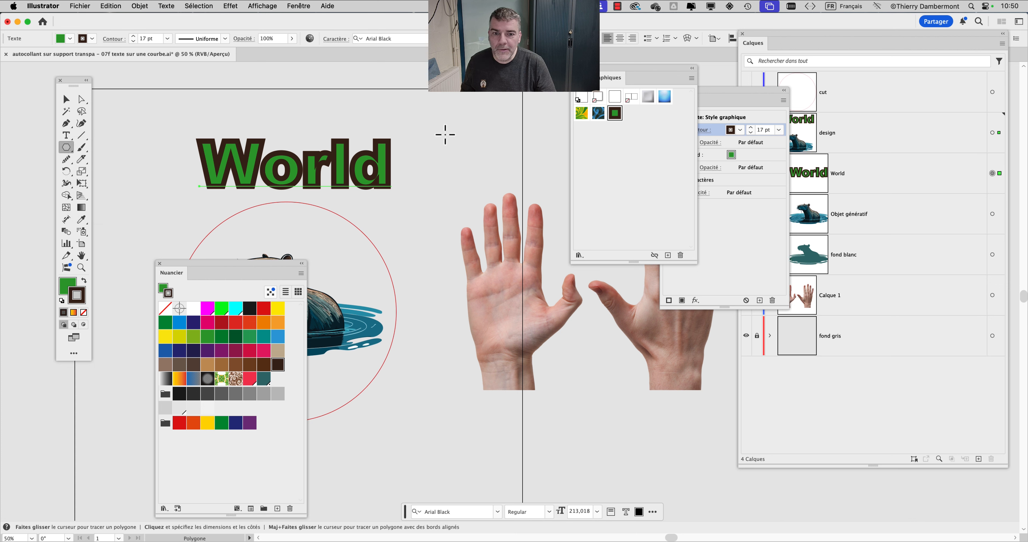
drag(458, 153, 477, 165)
click(614, 115)
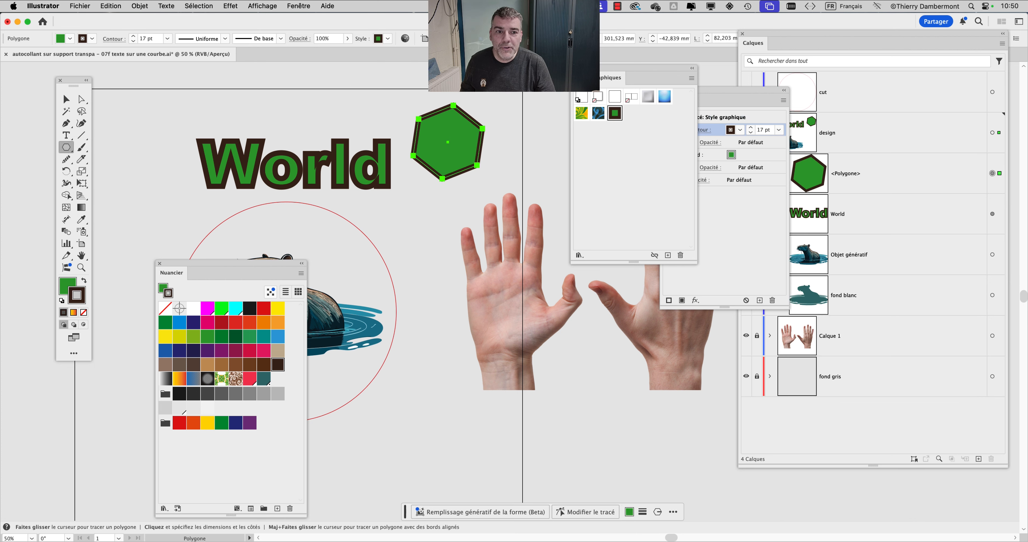
Align the hexagon's stroke to the inside for comparison, and then set it to the outside of the path
drag(577, 72, 378, 265)
scroll(462, 134, up, 4)
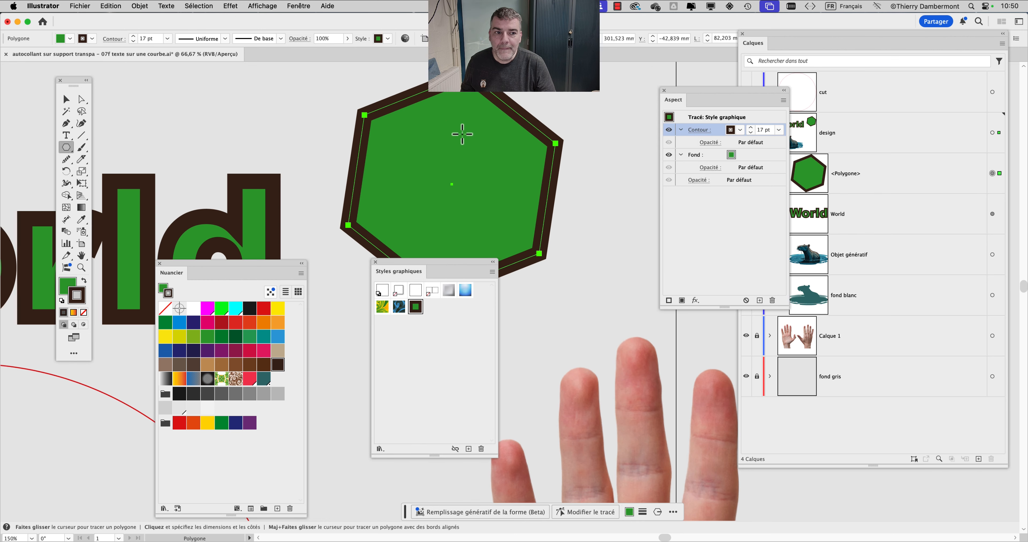
drag(692, 103, 604, 94)
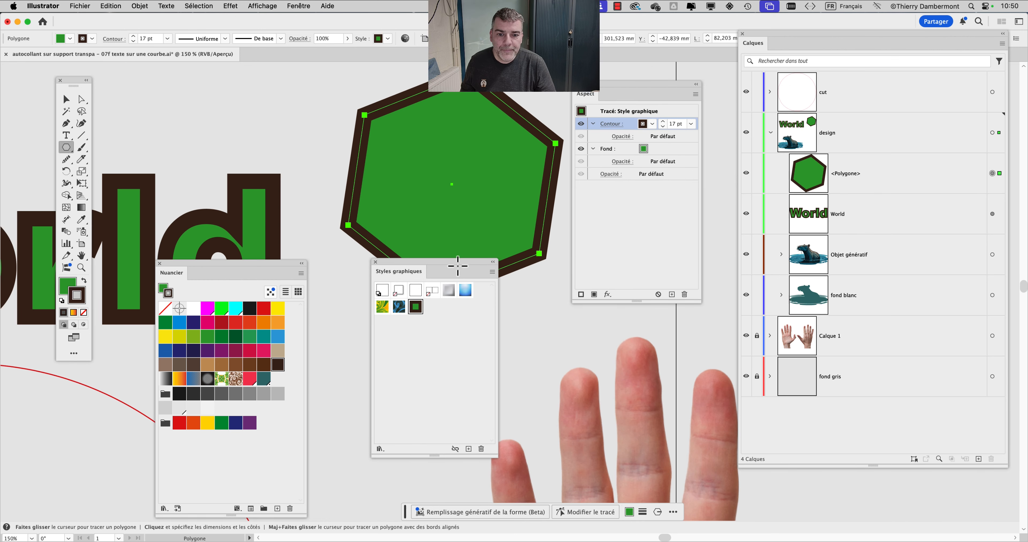
drag(463, 268, 422, 352)
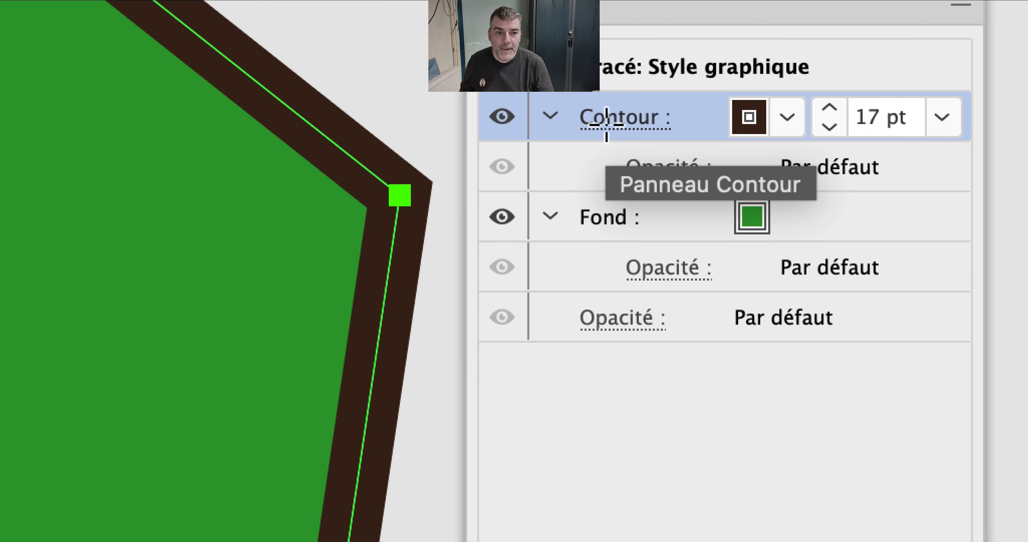
click(607, 120)
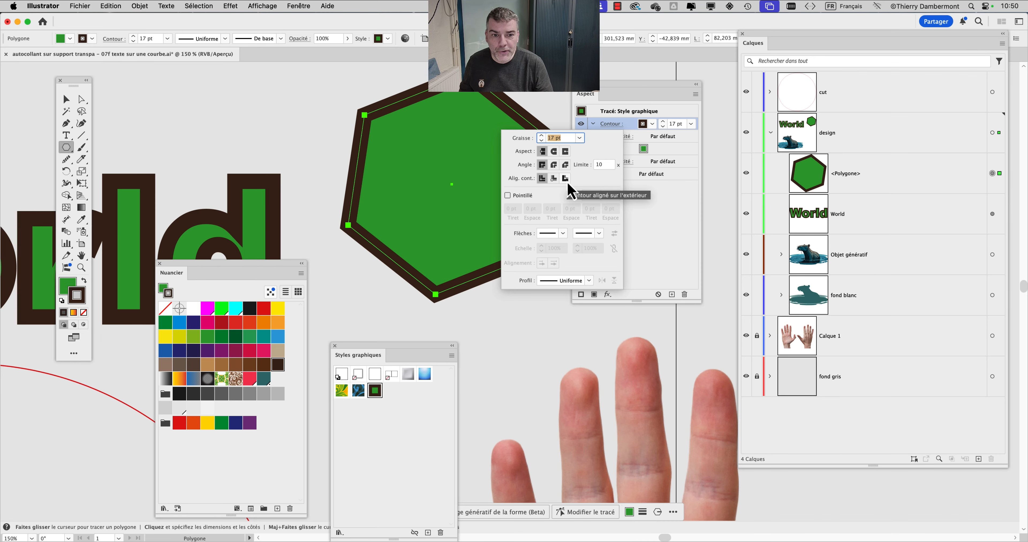
click(574, 170)
click(555, 179)
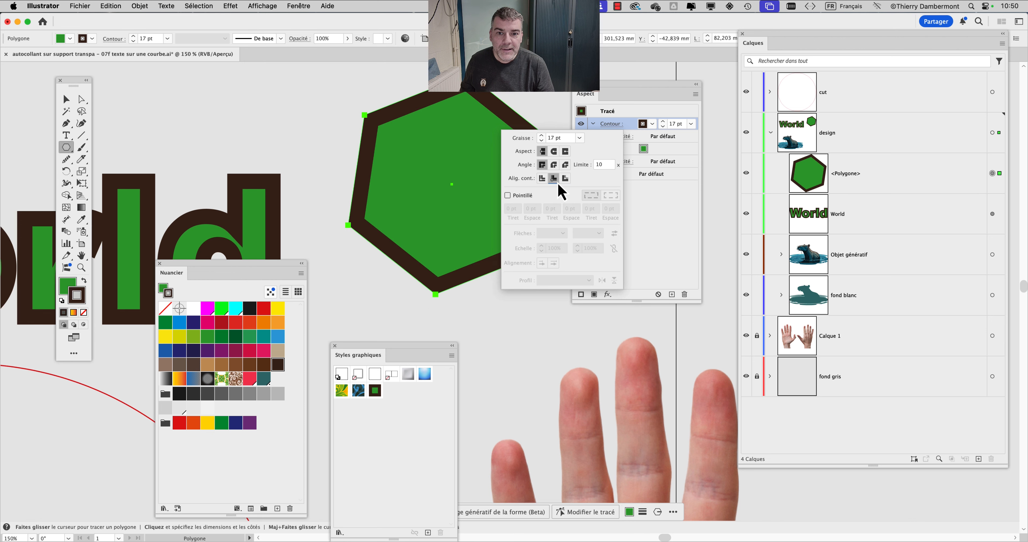
click(564, 181)
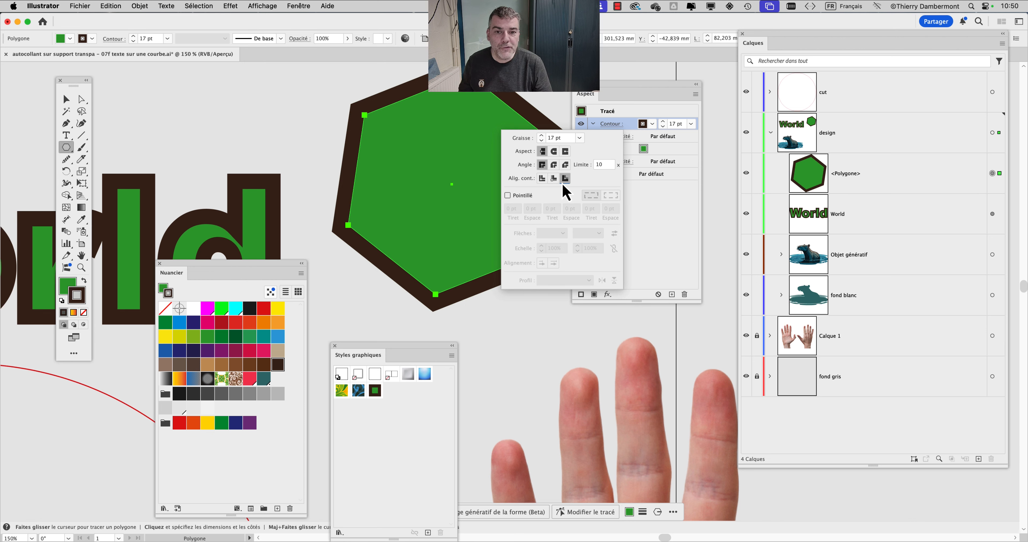
click(607, 84)
drag(607, 85, 695, 96)
Draw two overlapping circles of about 79 mm with the Ellipse tool in the empty area above the artboard
scroll(510, 224, down, 2)
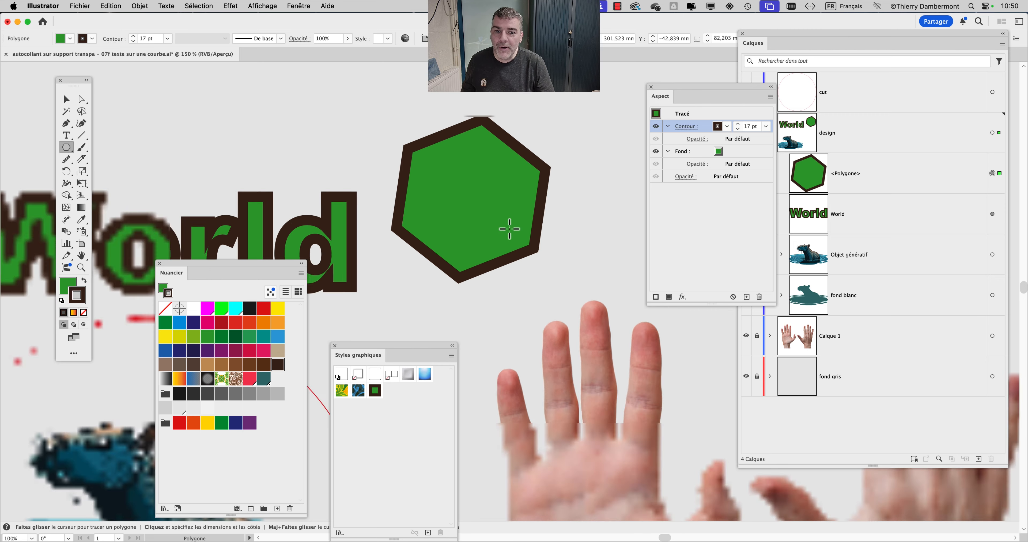
scroll(374, 195, down, 1)
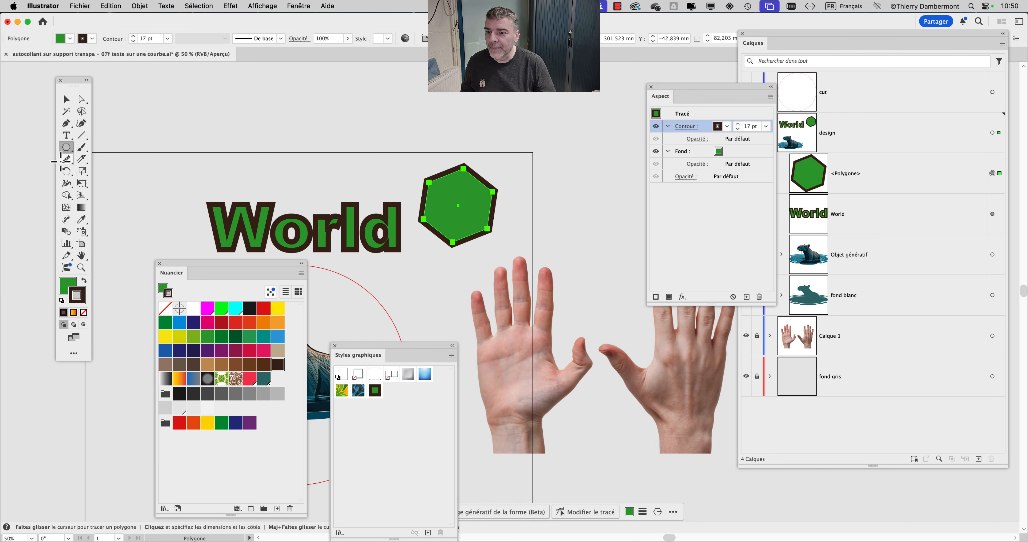
click(66, 148)
click(113, 171)
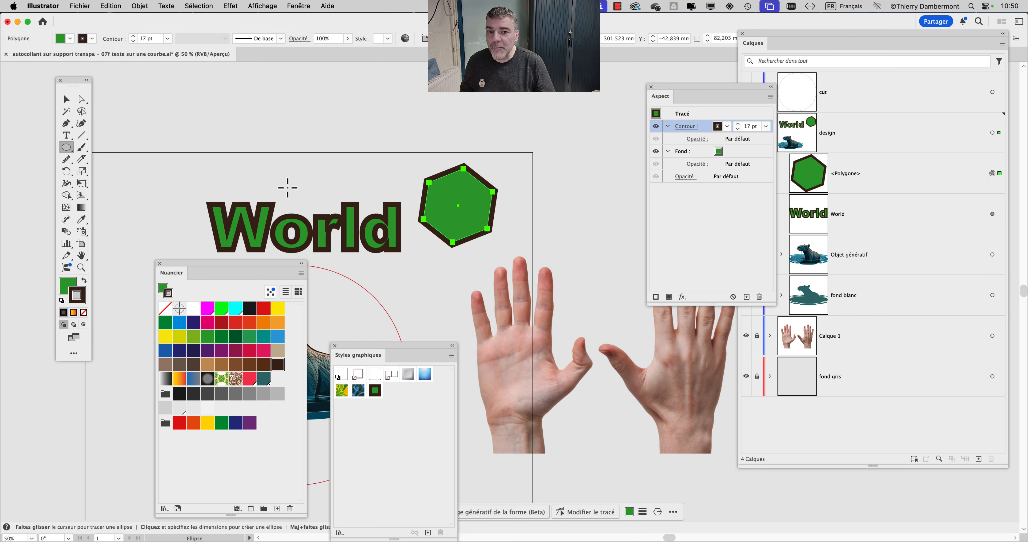
key(space)
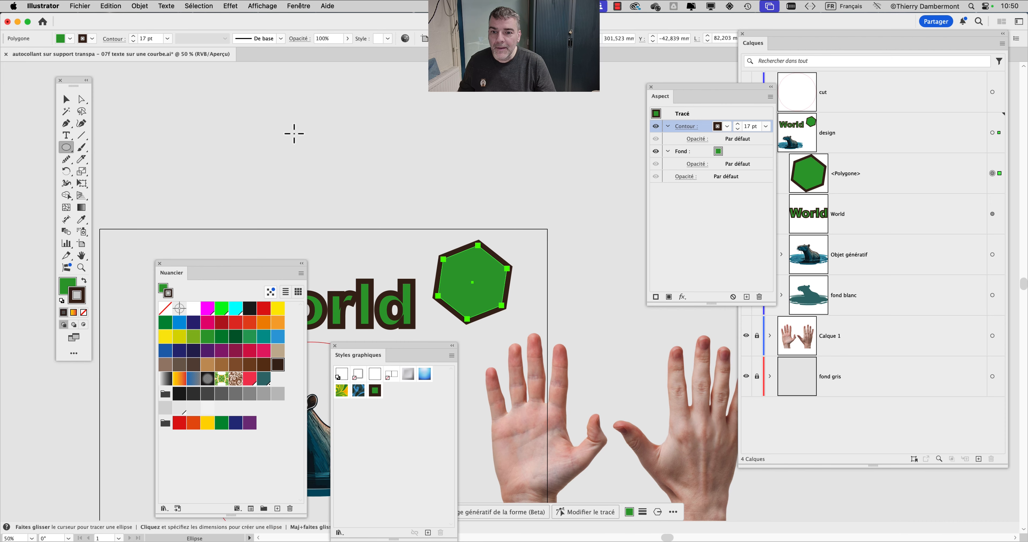
mouse_move(288, 128)
mouse_down()
mouse_move(365, 203)
mouse_move(376, 171)
mouse_up()
Subtract the front circle from the other one with Pathfinder to make a crescent, and deselect it
click(66, 100)
click(299, 5)
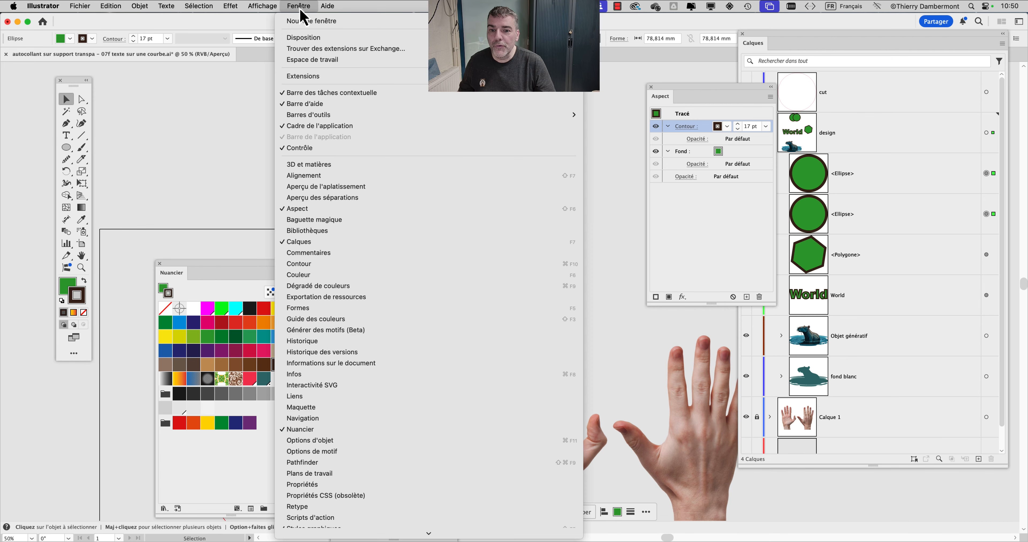
scroll(356, 415, down, 2)
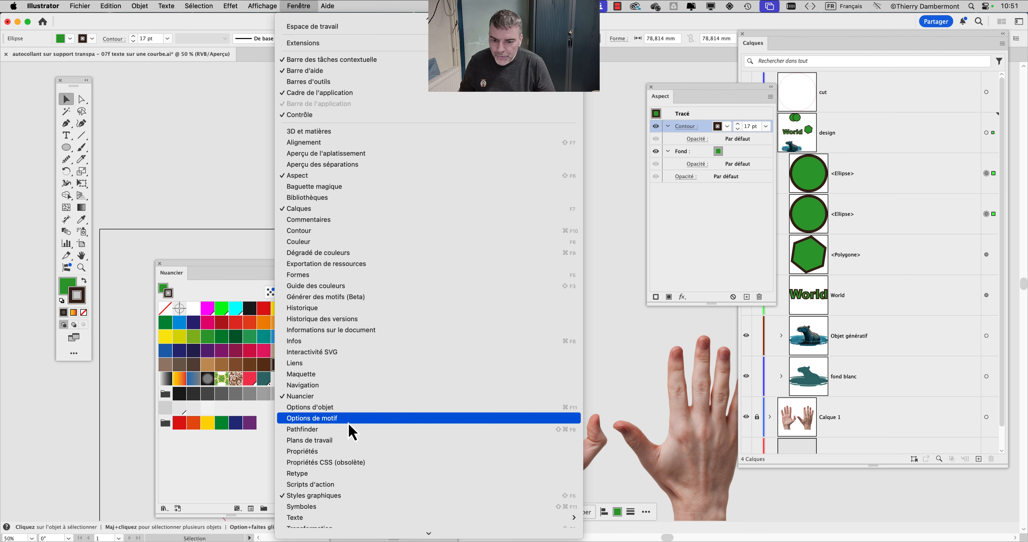
click(353, 431)
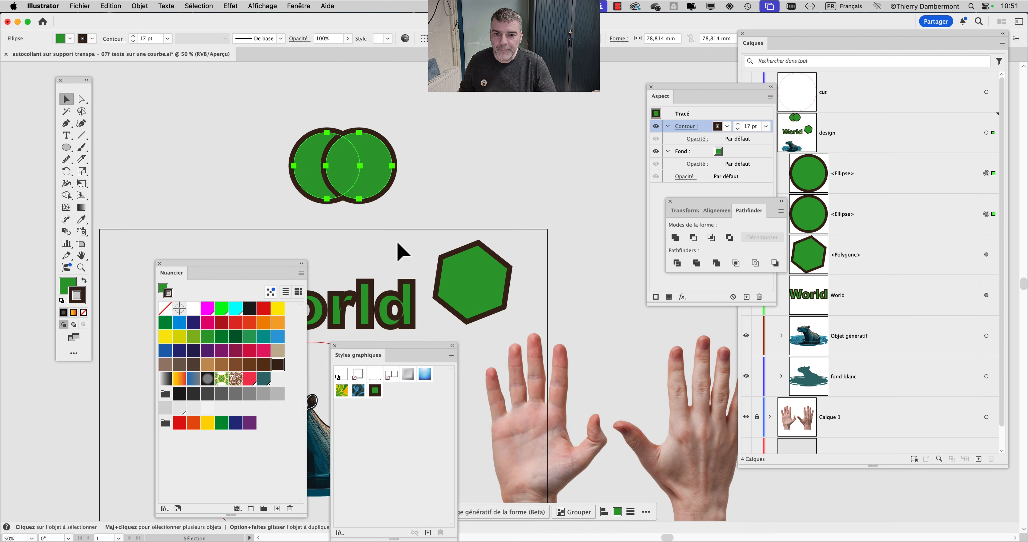
click(693, 238)
click(437, 167)
Move the crescent to the right within the empty area above the artboard
scroll(344, 160, up, 3)
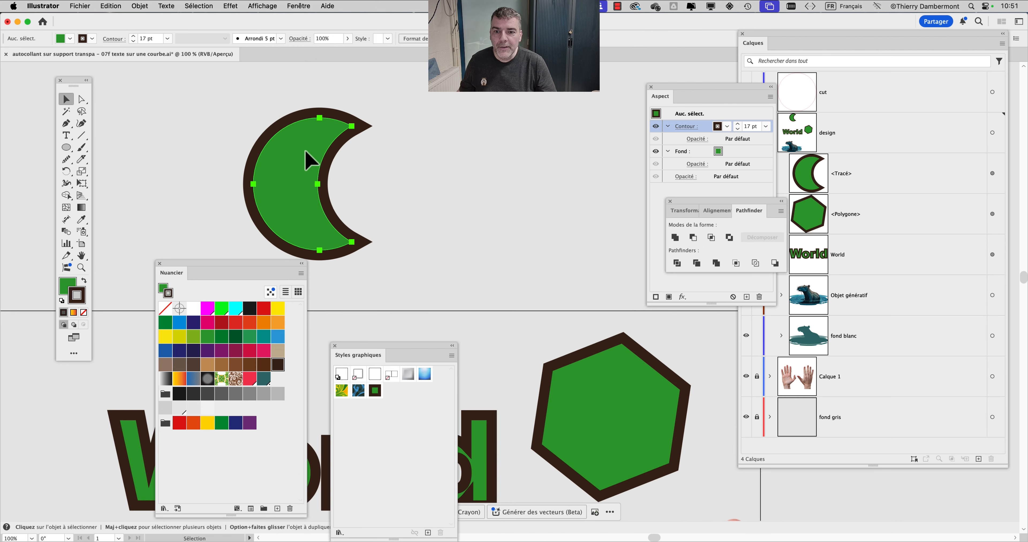
drag(307, 160, 455, 151)
drag(694, 214, 689, 209)
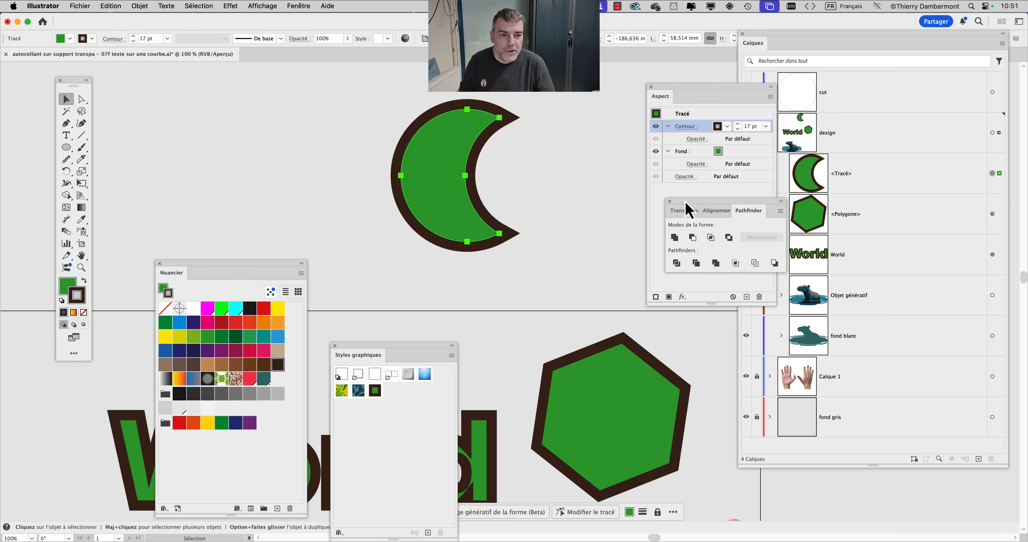
Replace the Pathfinder panel with the Stroke panel beside the crescent and check the crescent's stroke alignment
click(670, 202)
click(303, 6)
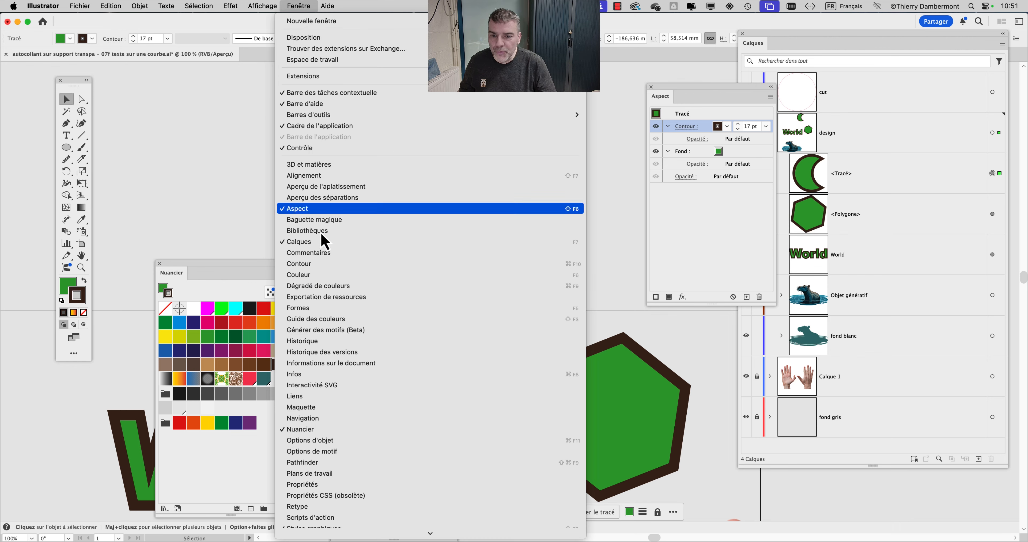
click(335, 270)
drag(765, 217, 575, 128)
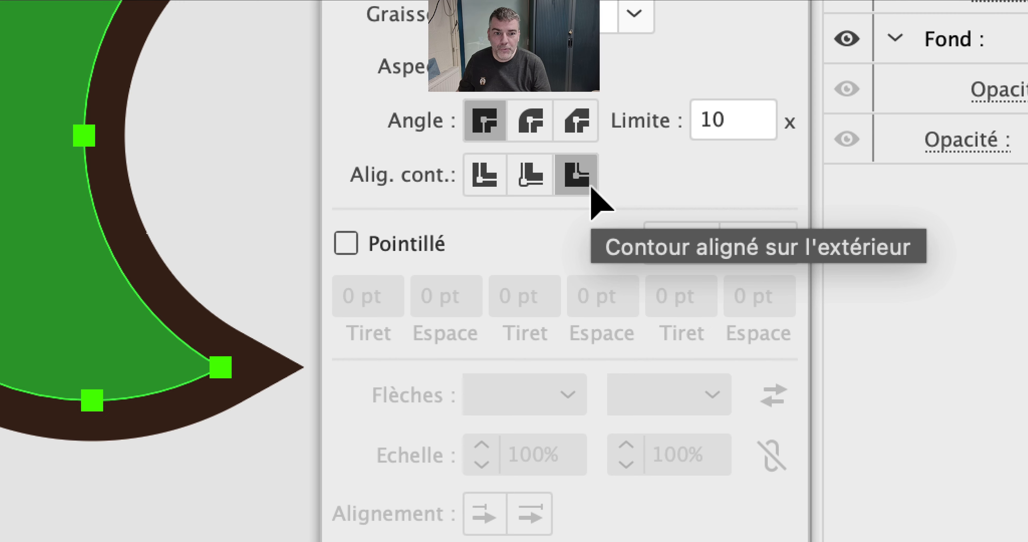
key(super+alt)
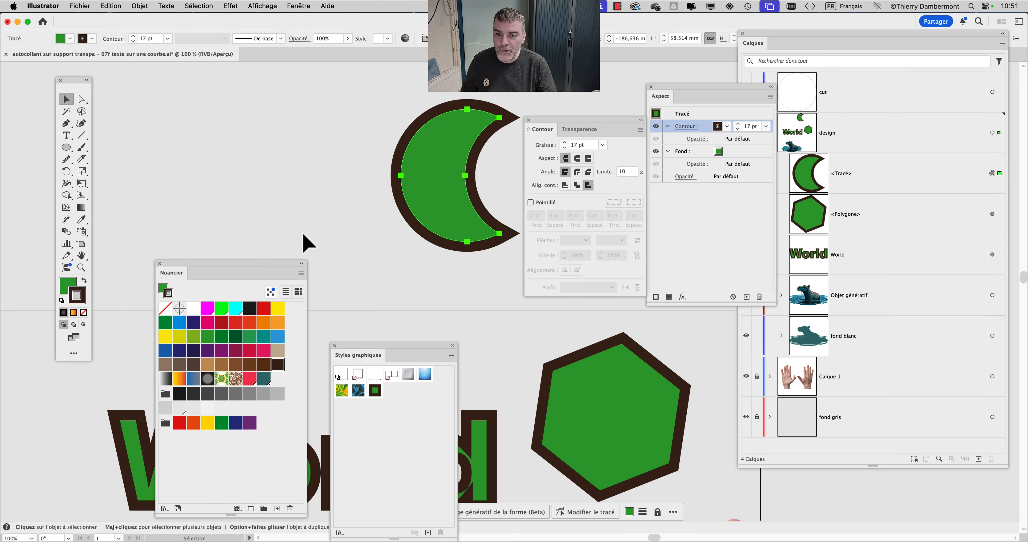
Select the "World" text and compare which stroke alignment options are available for it
scroll(309, 242, up, 7)
click(291, 228)
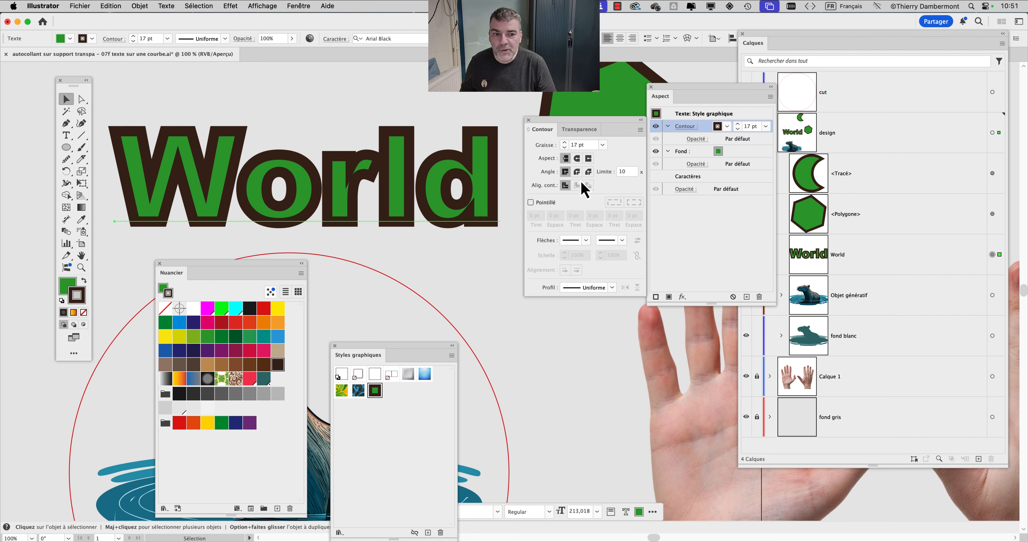
drag(548, 124, 503, 127)
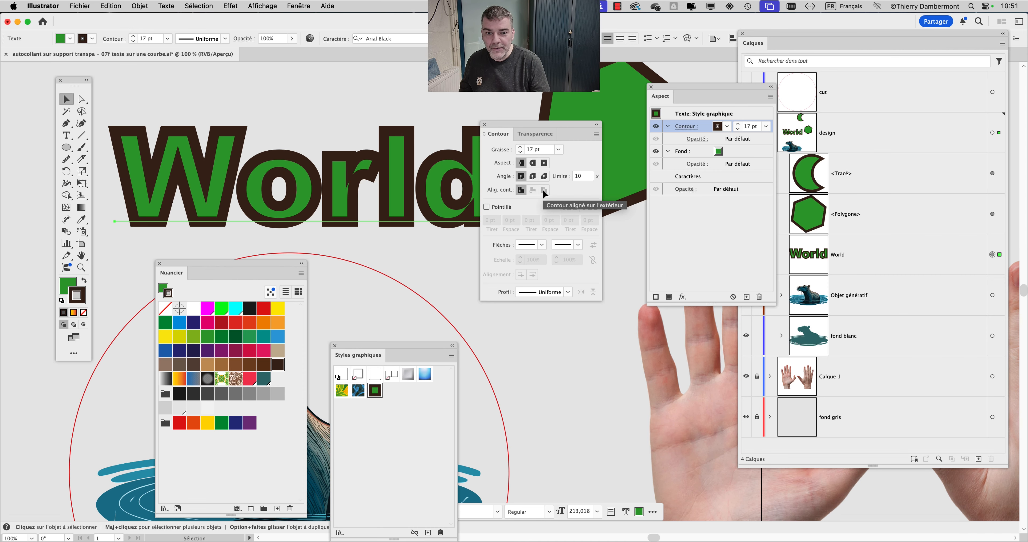
drag(551, 130, 590, 295)
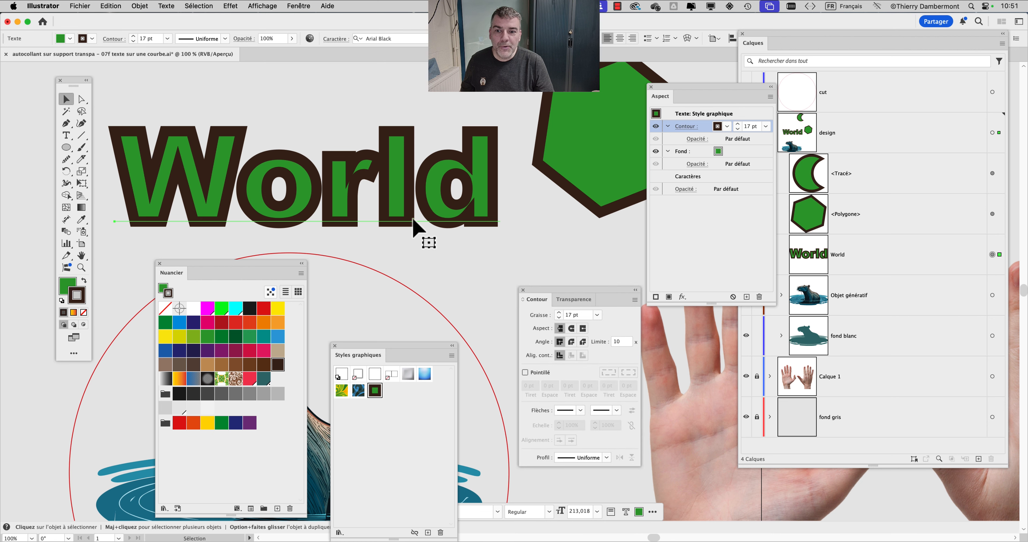
Nudge the "World" text slightly and increase its tracking to 60 in the character settings
mouse_move(344, 211)
mouse_down()
mouse_move(363, 208)
mouse_move(336, 223)
mouse_up()
drag(72, 86, 48, 80)
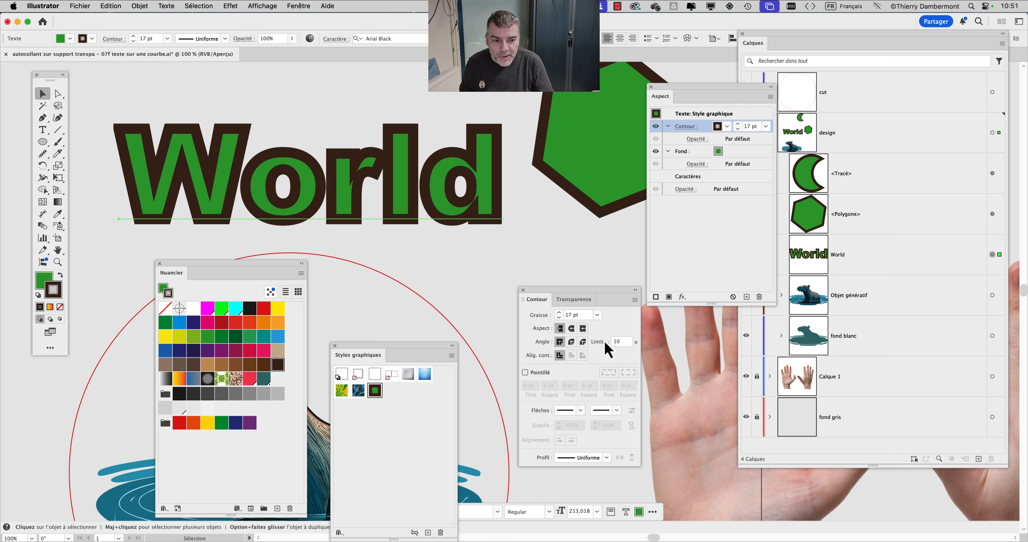
key(super+t)
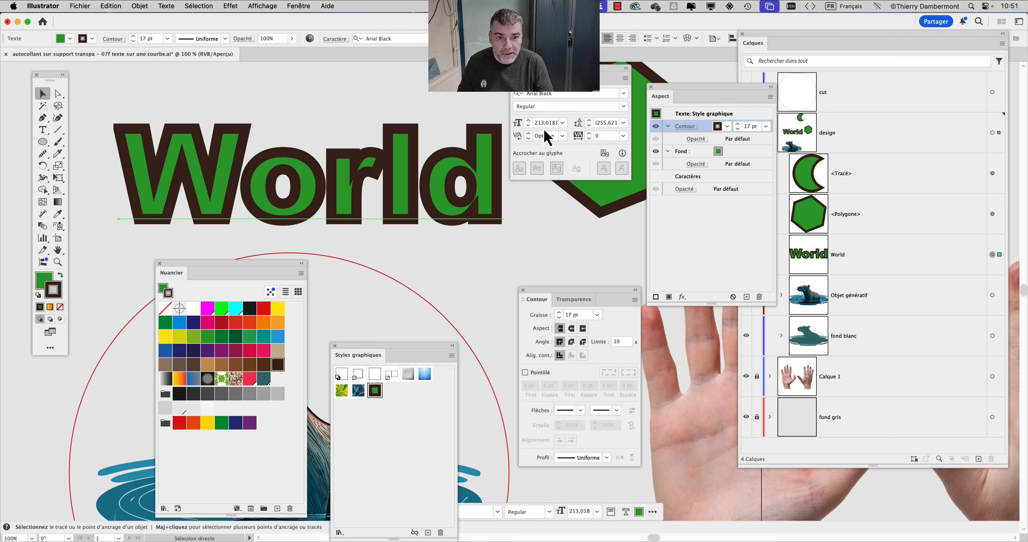
click(589, 134)
click(589, 134)
click(590, 134)
click(589, 134)
click(589, 135)
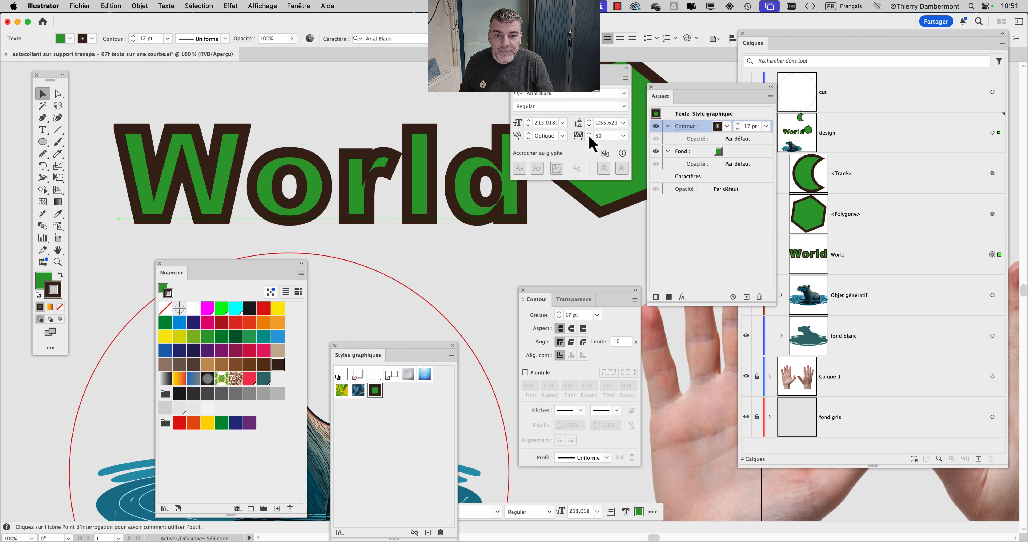
click(589, 134)
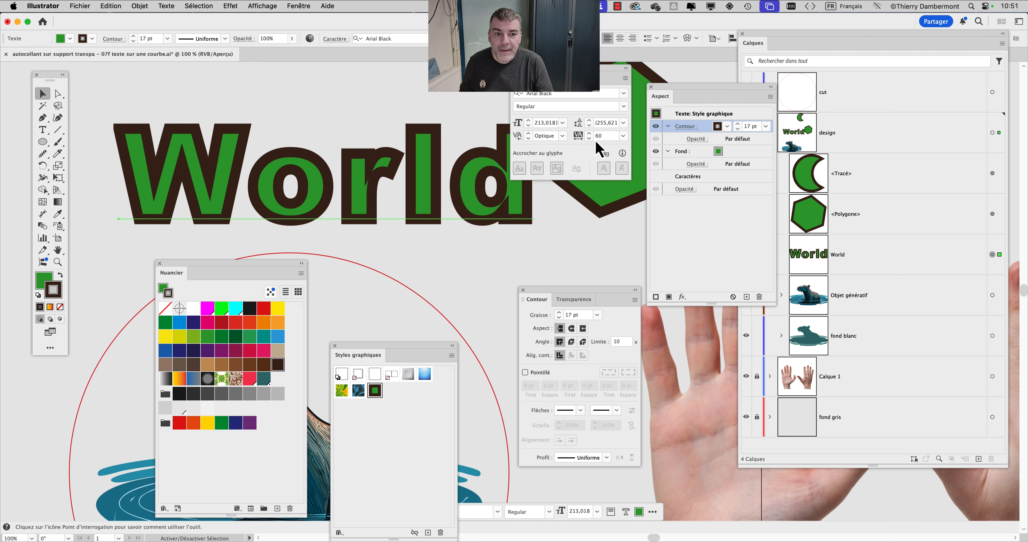
Change the "World" text's font to Abril Fatface Regular with a tracking of 40, and place the character settings below the text
click(624, 93)
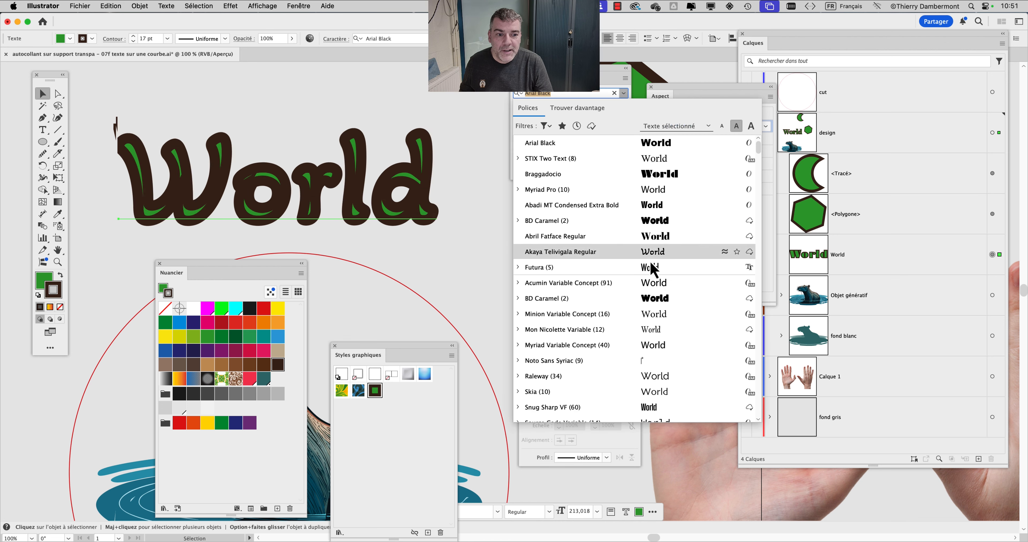
click(655, 236)
drag(522, 79, 355, 274)
mouse_move(41, 75)
mouse_down()
mouse_move(12, 77)
mouse_move(36, 79)
mouse_up()
Make the Appearance panel wider and shorter and place it beside the "World" text
drag(702, 102, 565, 90)
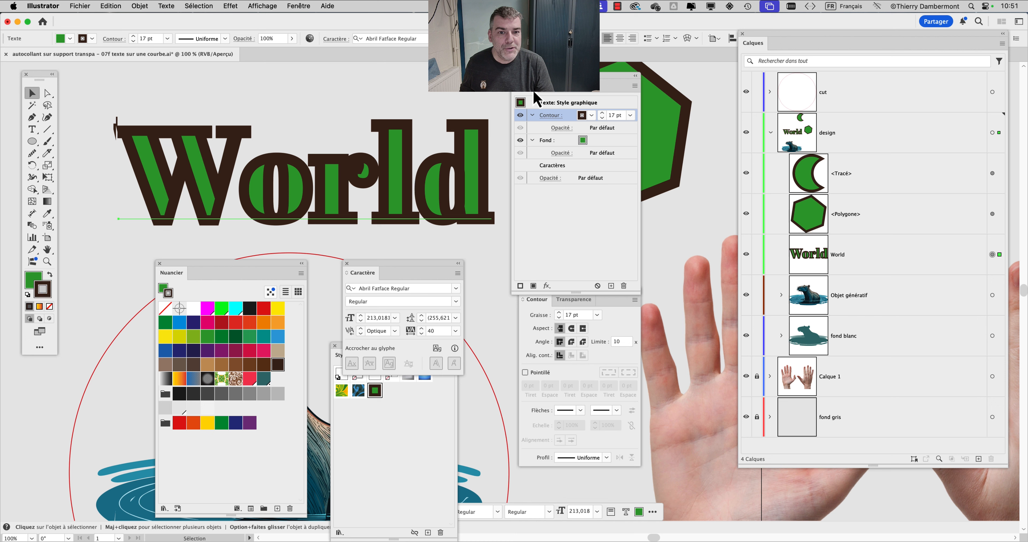
drag(545, 92, 558, 95)
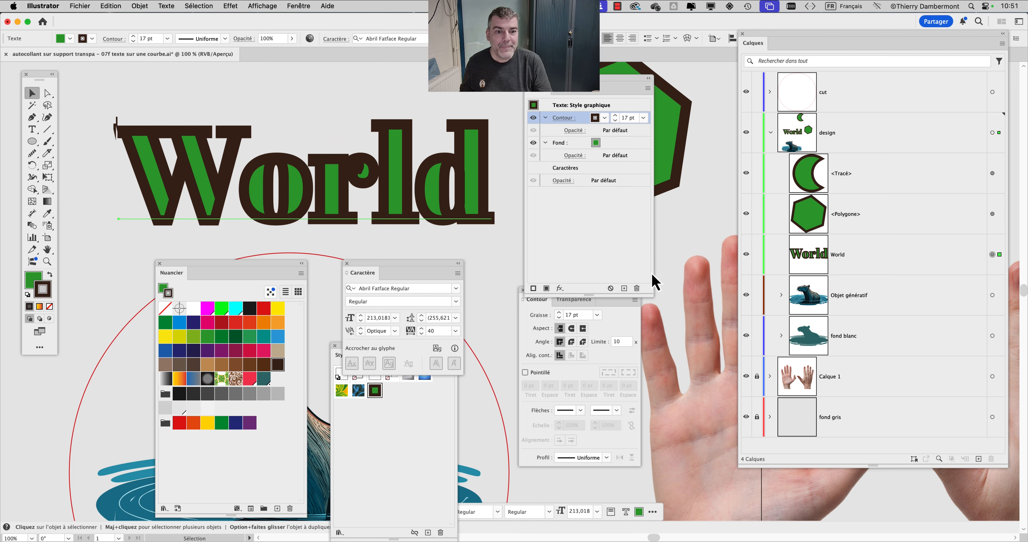
drag(653, 296, 688, 237)
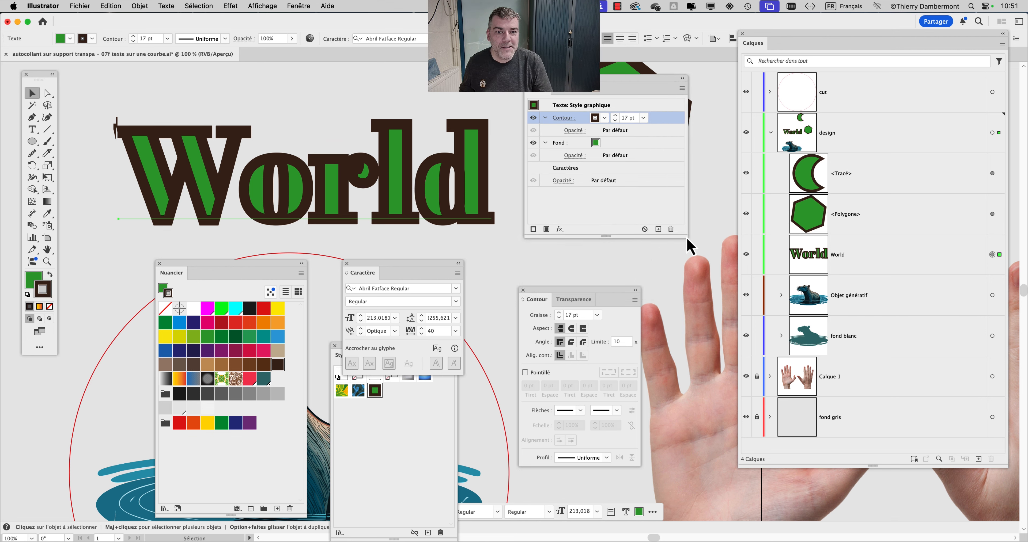
drag(553, 92, 537, 113)
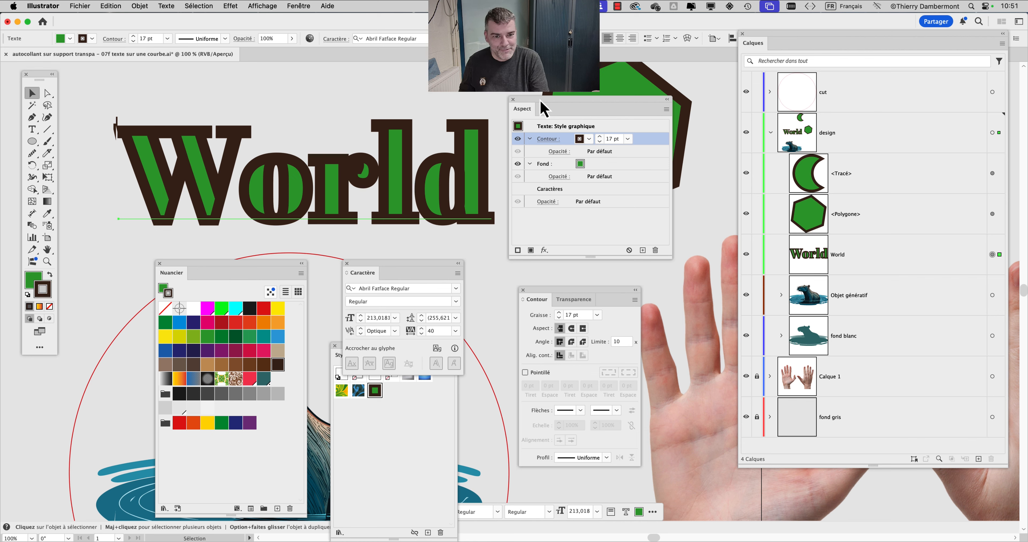
Move the stroke below the fill in the appearance of the "World" text and inspect the new order up close
key(alt+super)
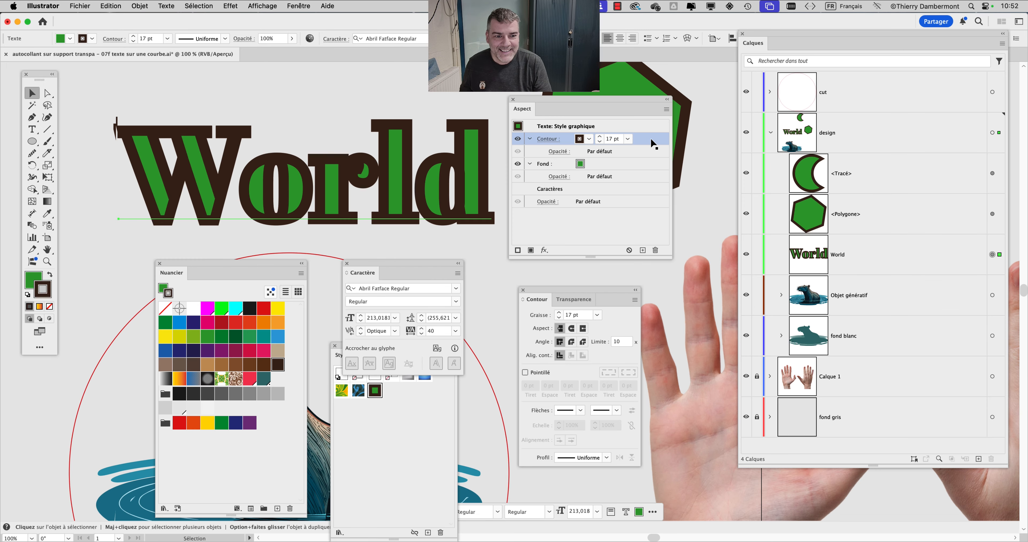
drag(648, 137, 641, 226)
drag(648, 160, 653, 191)
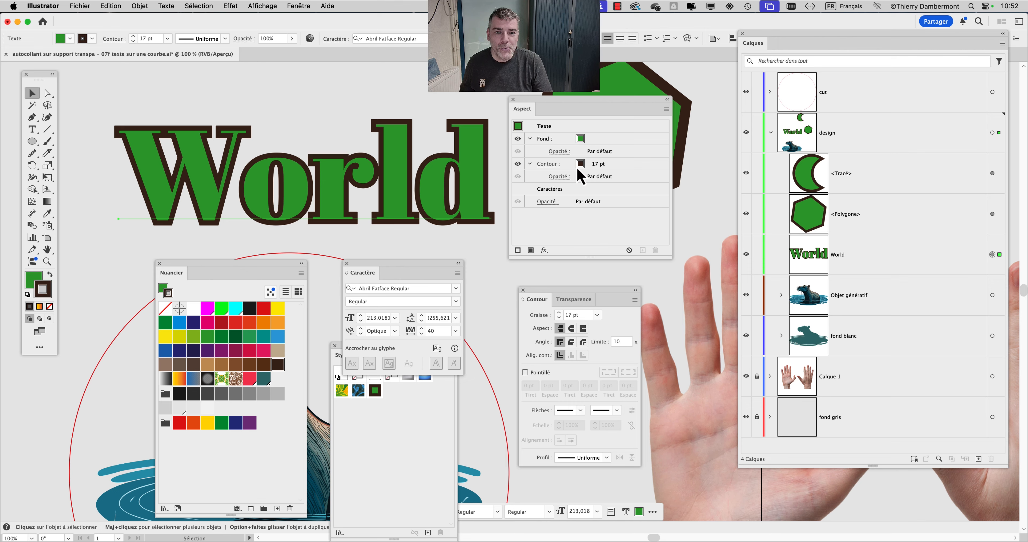
key(alt+super+8)
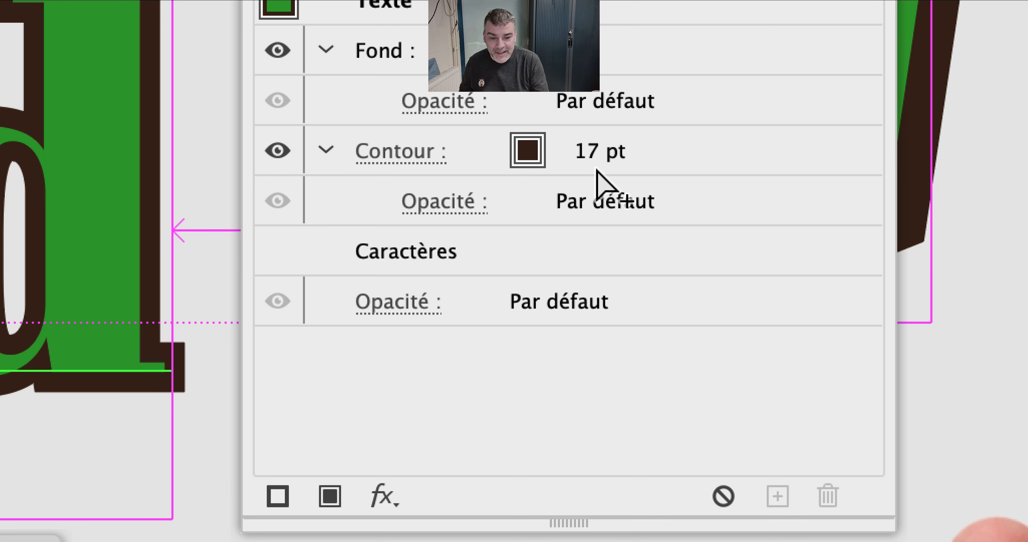
key(alt+super+8)
Clear the floating panels away from the enlarged "World" text and set its stroke weight to 21 pt
drag(550, 114, 559, 108)
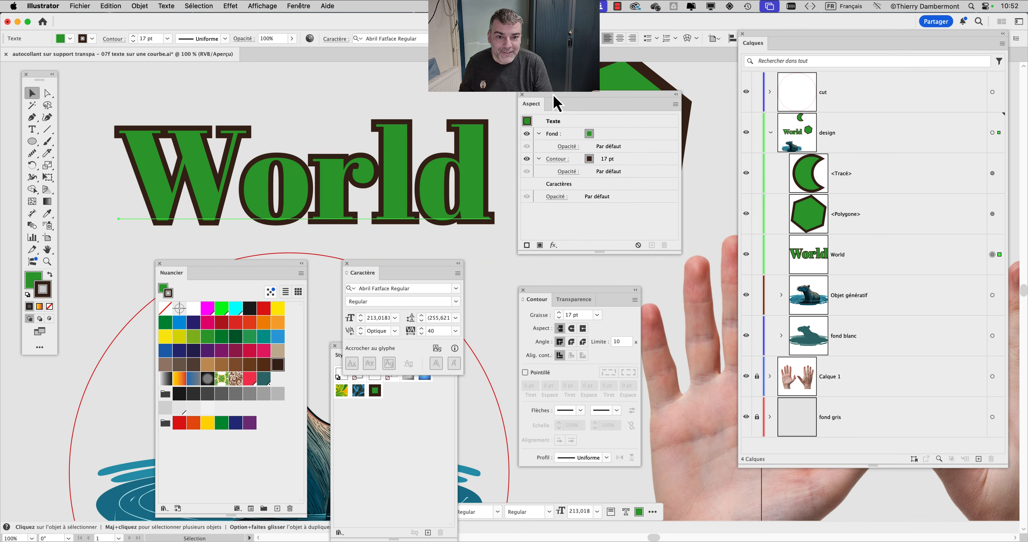
scroll(470, 161, up, 2)
drag(408, 270, 750, 358)
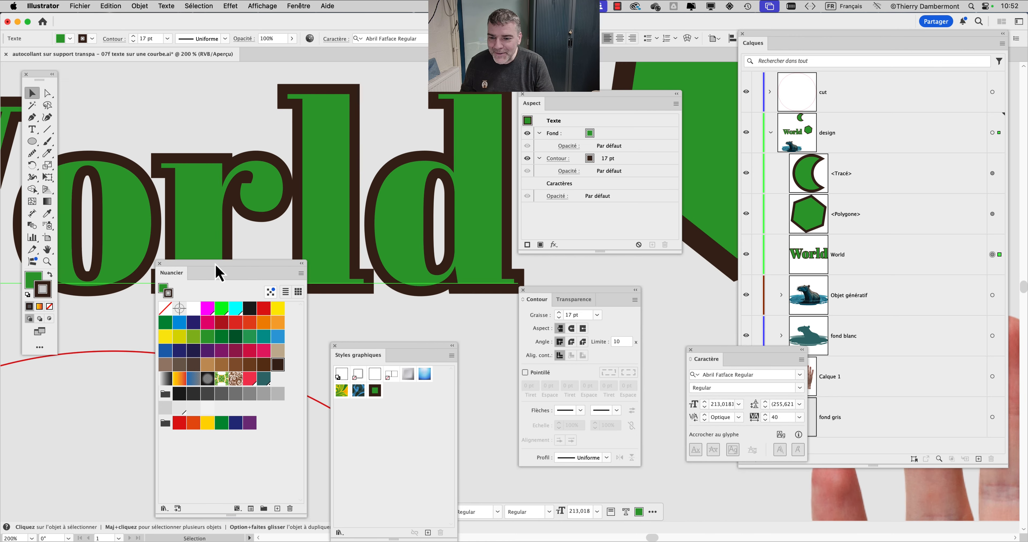
drag(219, 273, 231, 330)
click(608, 158)
click(609, 158)
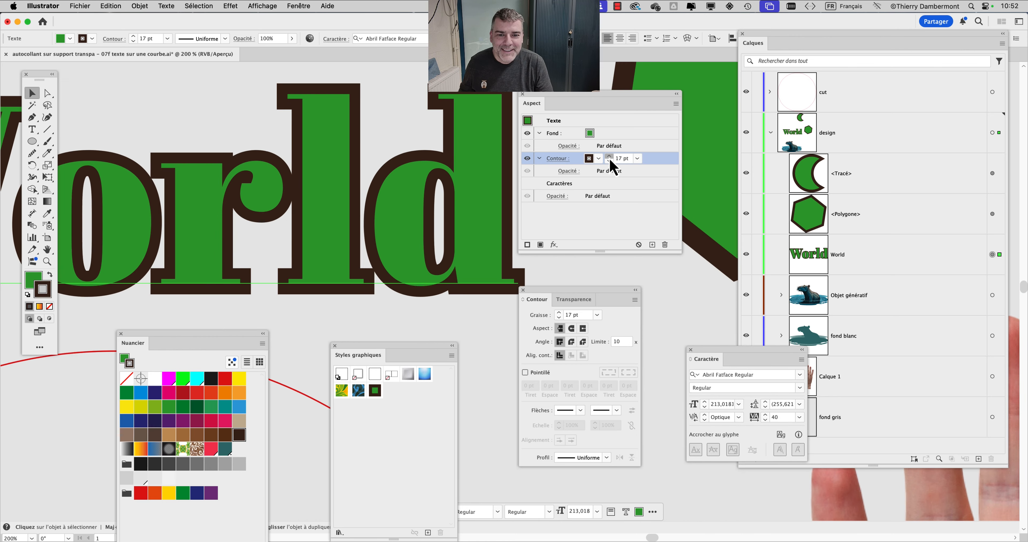
click(609, 157)
click(610, 157)
click(609, 157)
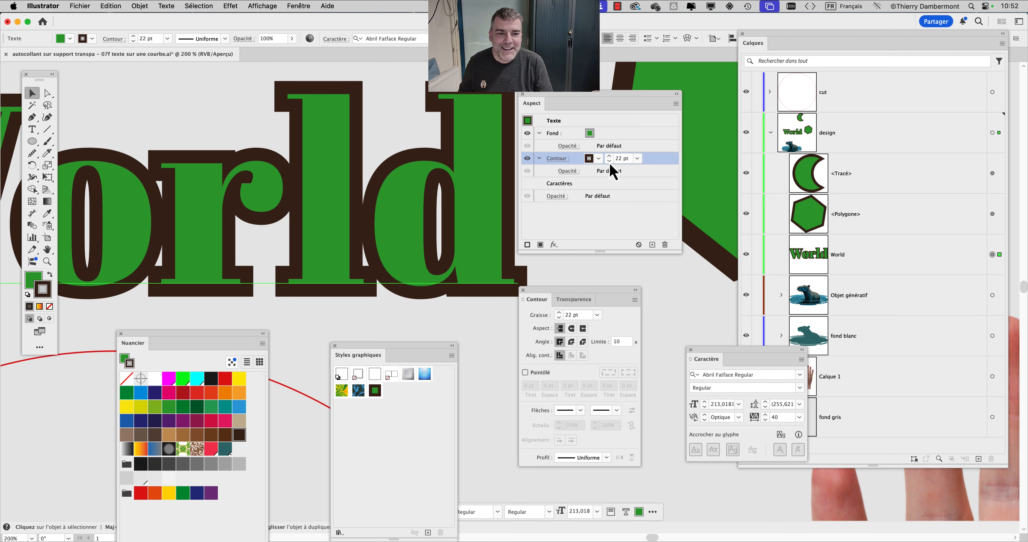
click(610, 163)
click(610, 163)
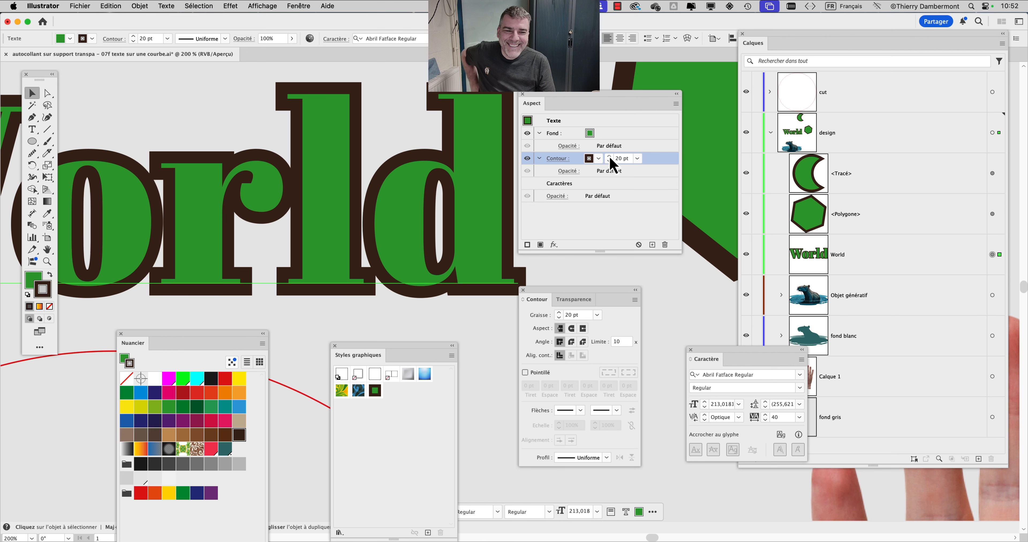
click(609, 157)
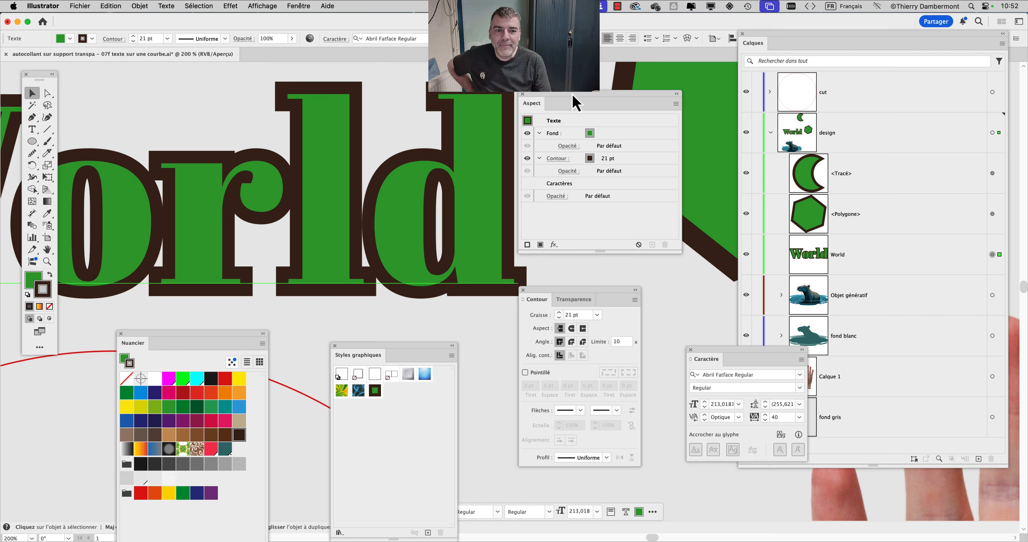
Set the tracking of the "World" text to 70
drag(575, 103, 630, 91)
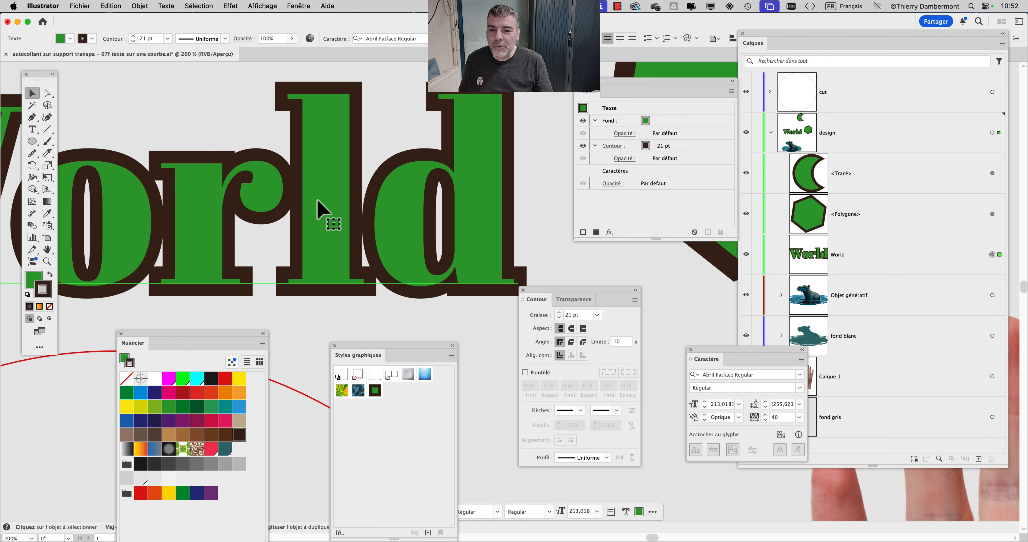
scroll(322, 209, down, 3)
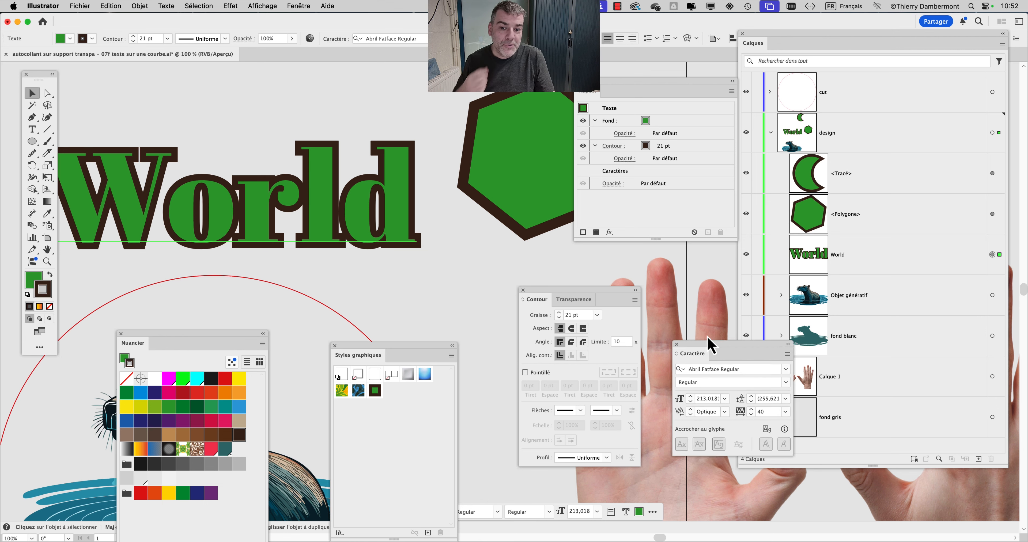
drag(755, 359, 449, 275)
click(460, 331)
click(460, 330)
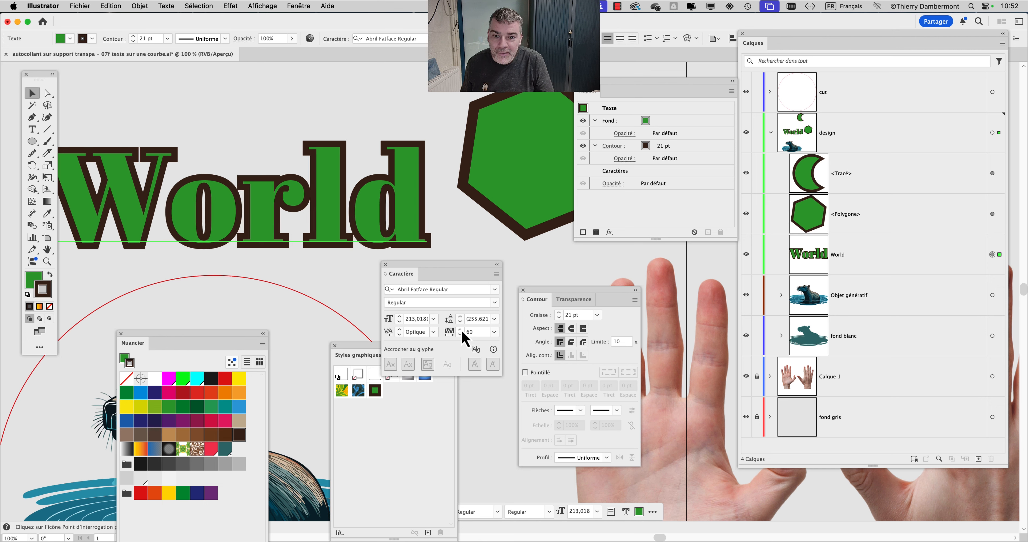
click(461, 331)
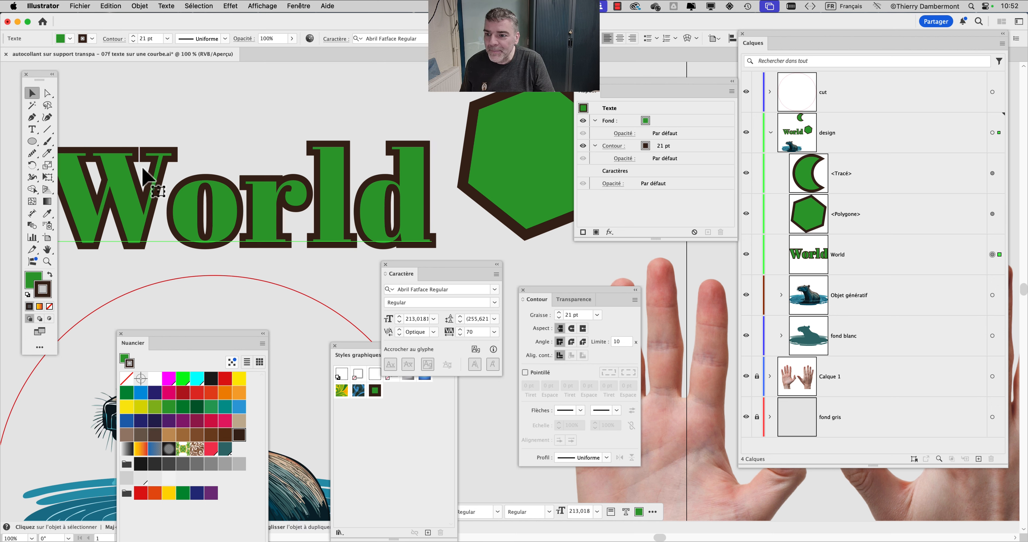
Tighten the kerning between the W and the o of "World", and move the text up and left above the circle
click(32, 129)
click(157, 204)
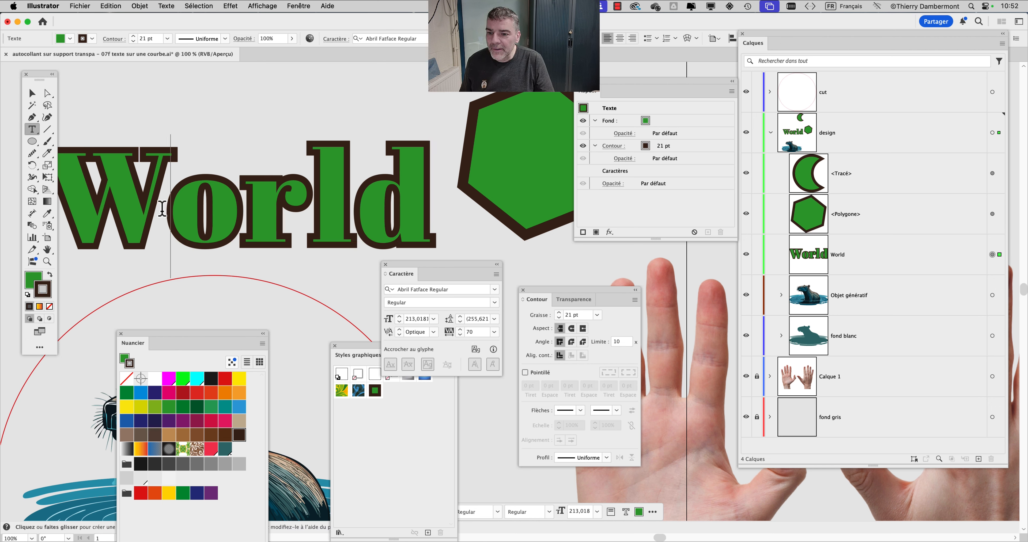
click(399, 335)
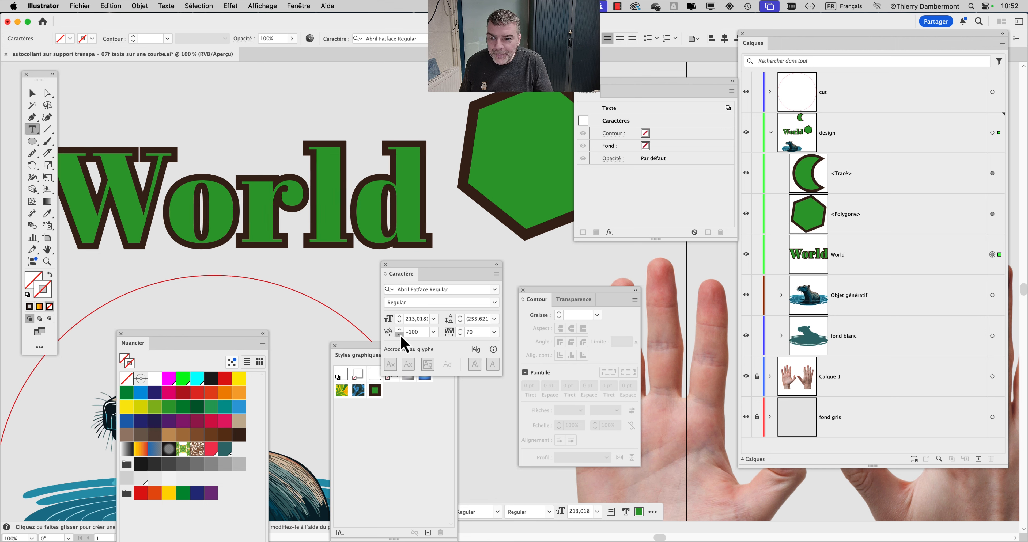
click(400, 335)
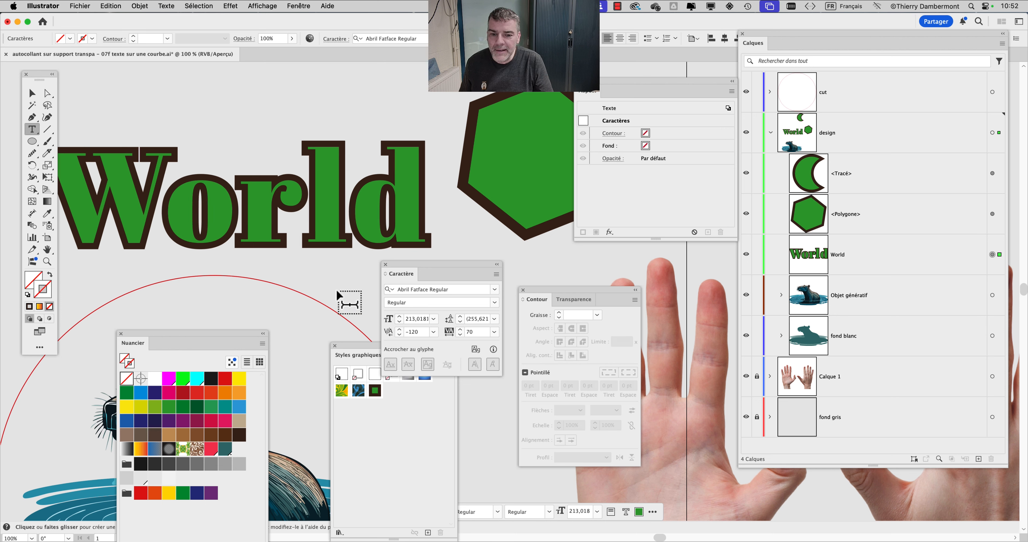
click(400, 335)
click(32, 94)
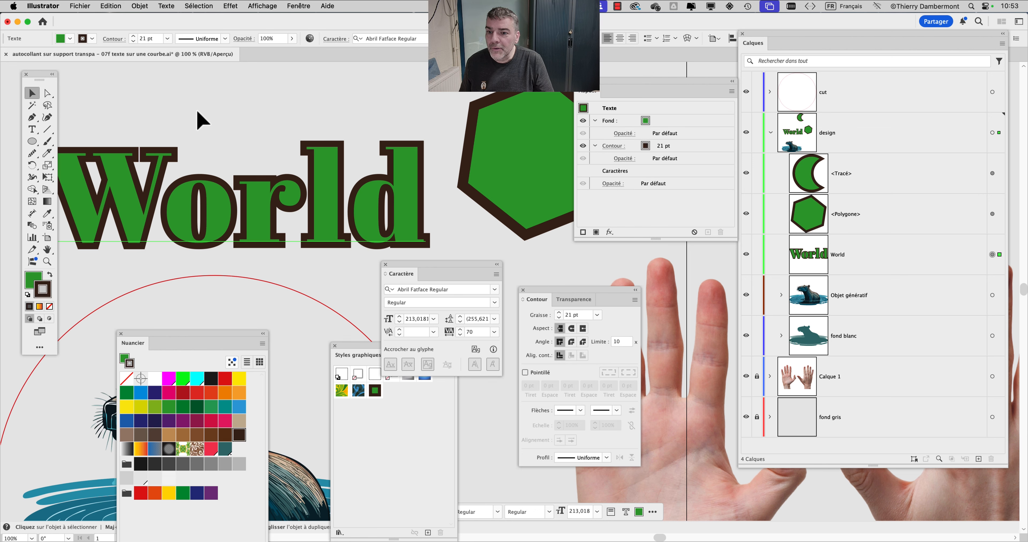
mouse_move(260, 232)
mouse_down()
mouse_move(275, 188)
mouse_move(225, 187)
mouse_up()
scroll(273, 185, down, 3)
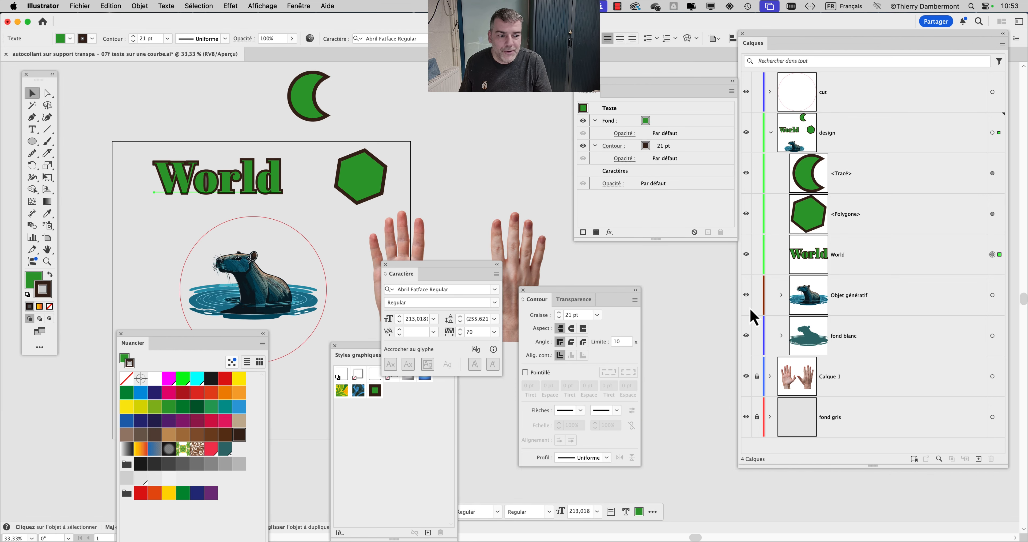
Move the Swatches panel next to the Appearance panel
click(299, 6)
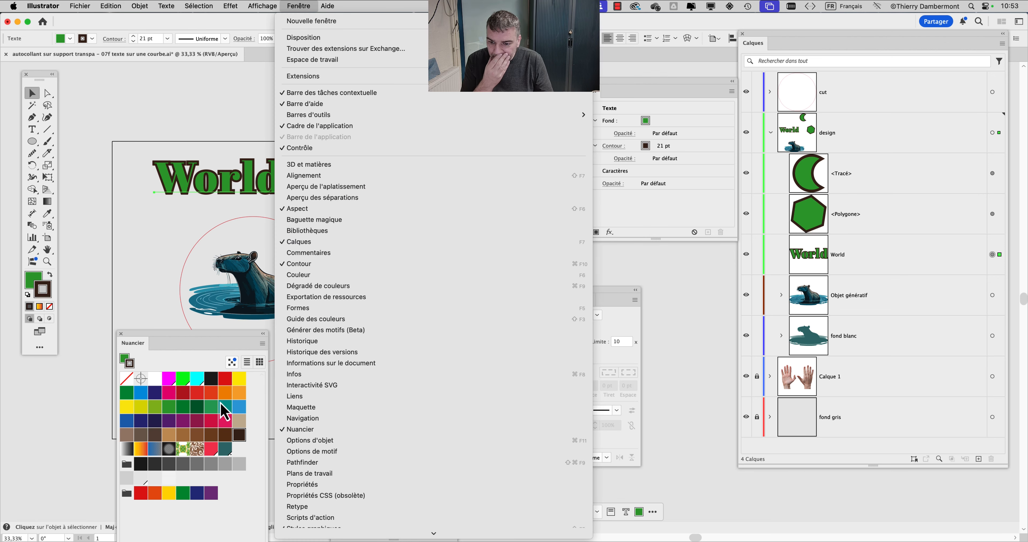
click(204, 343)
drag(202, 339, 479, 79)
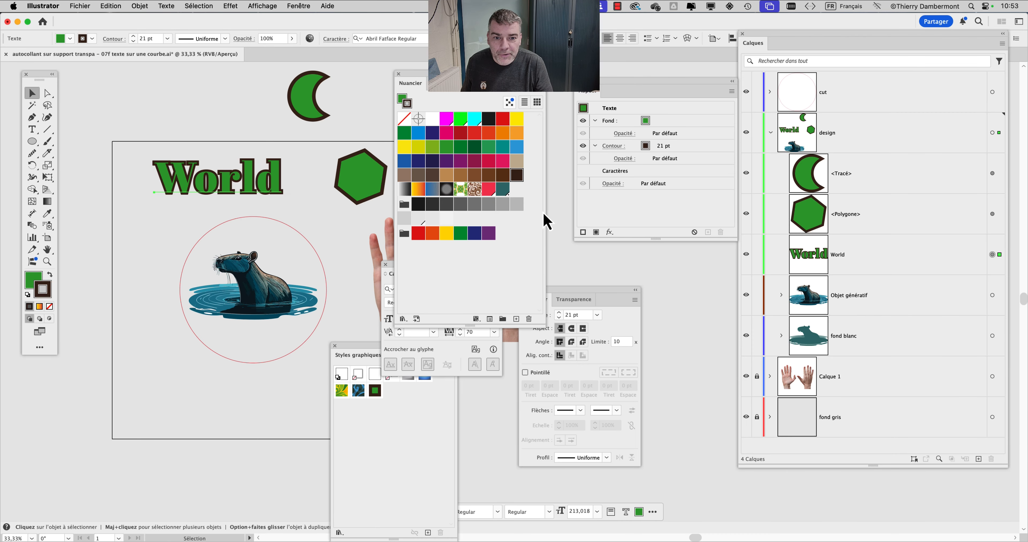
Recolour the RDG_WHITE spot swatch to pink with RGB values 251, 122 and 206
double_click(504, 190)
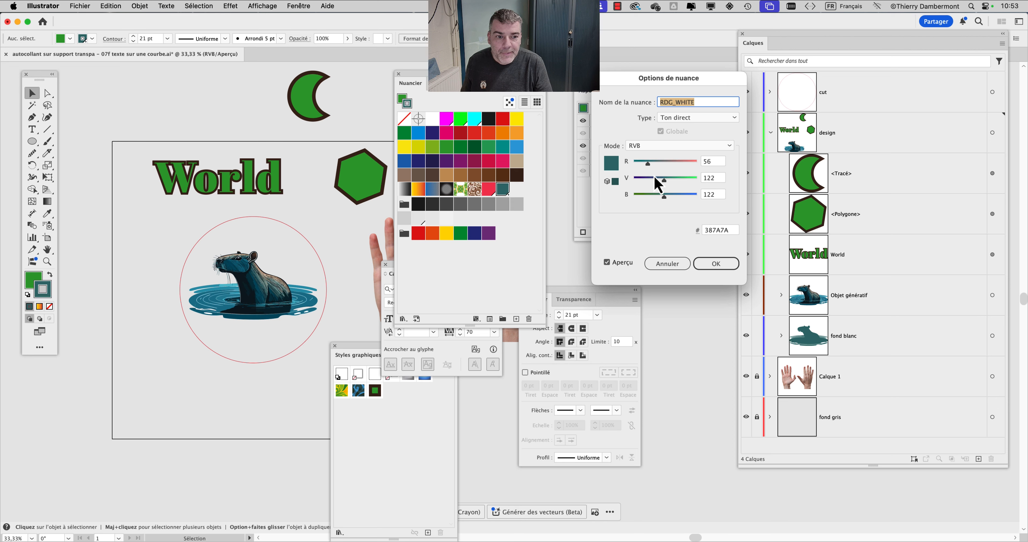
click(685, 197)
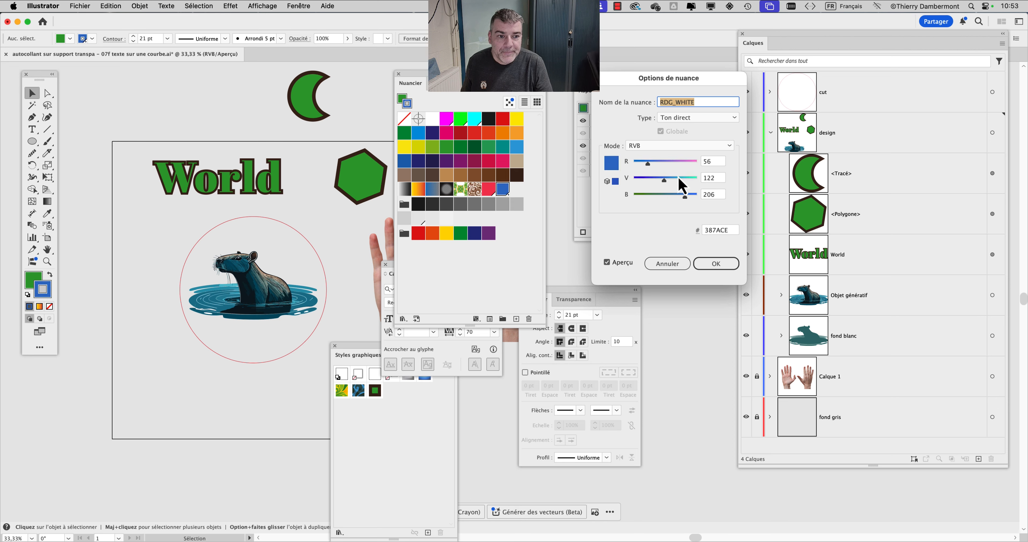
click(681, 162)
click(694, 163)
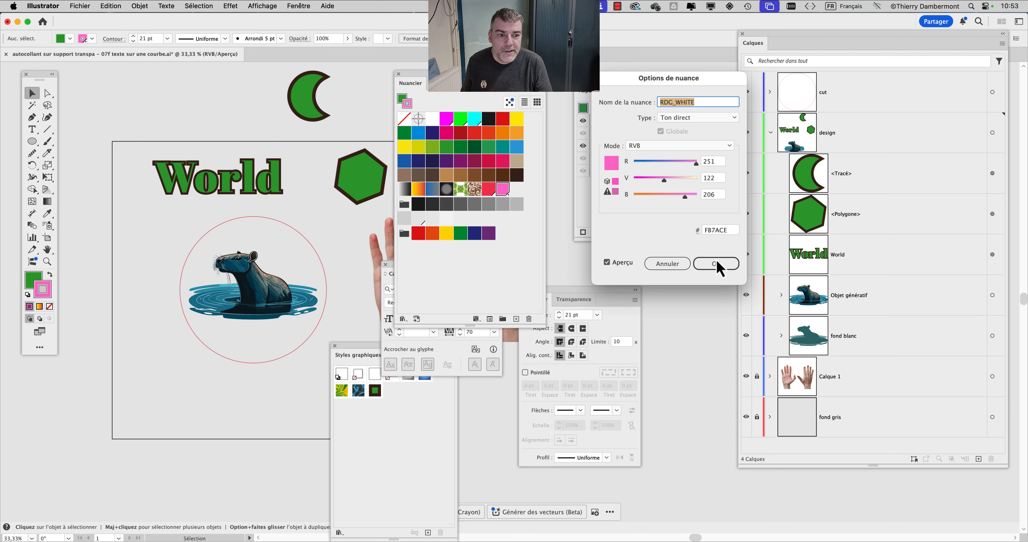
click(716, 264)
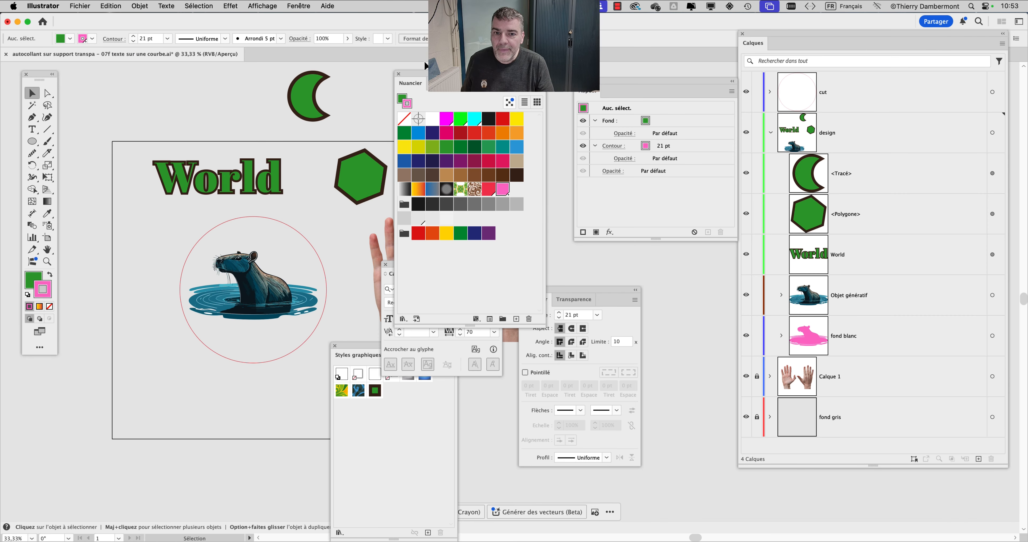
Select the "World" text, with the Swatches panel moved below it and the Appearance panel beside it
drag(424, 85, 232, 248)
super+click(235, 188)
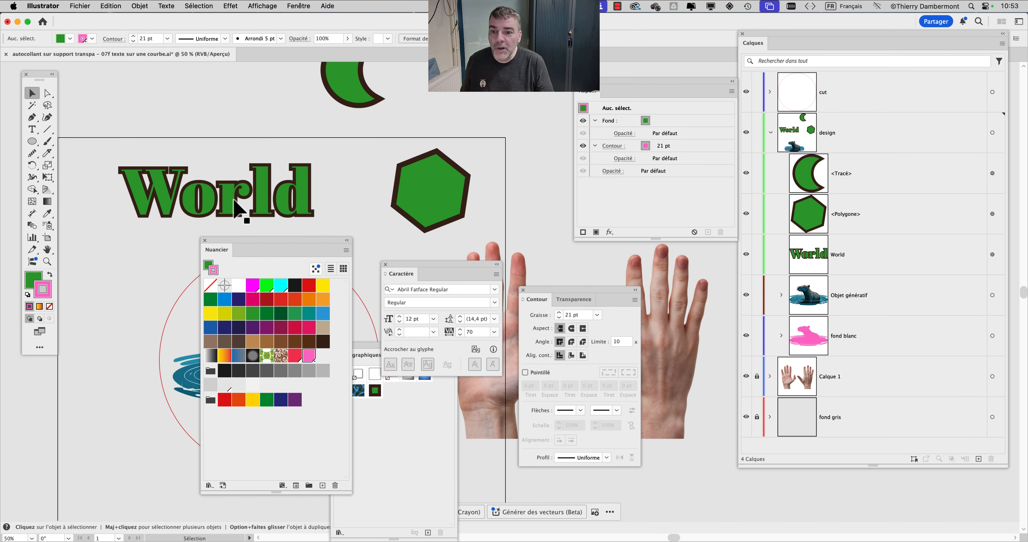
super+click(235, 192)
drag(236, 192, 295, 161)
click(292, 195)
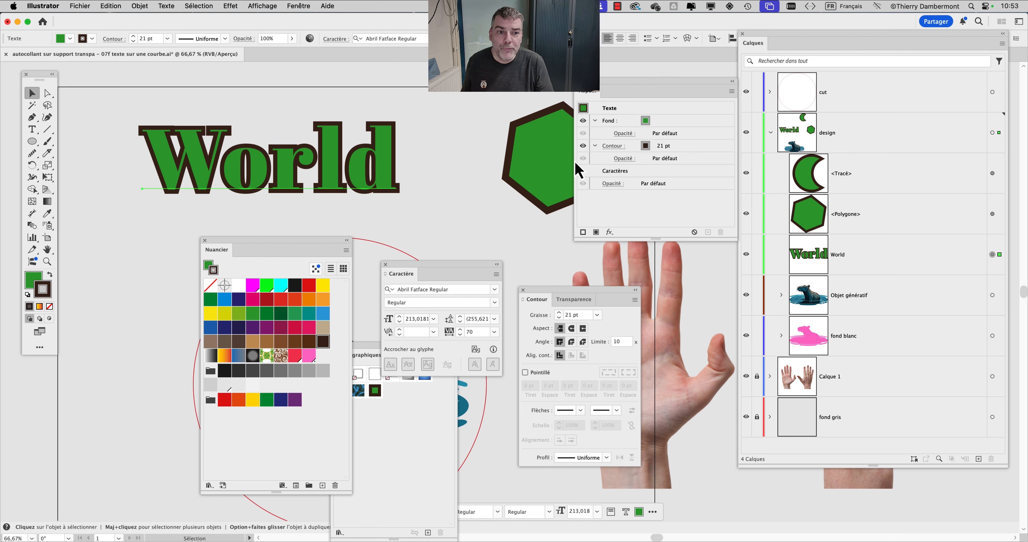
drag(616, 88, 490, 78)
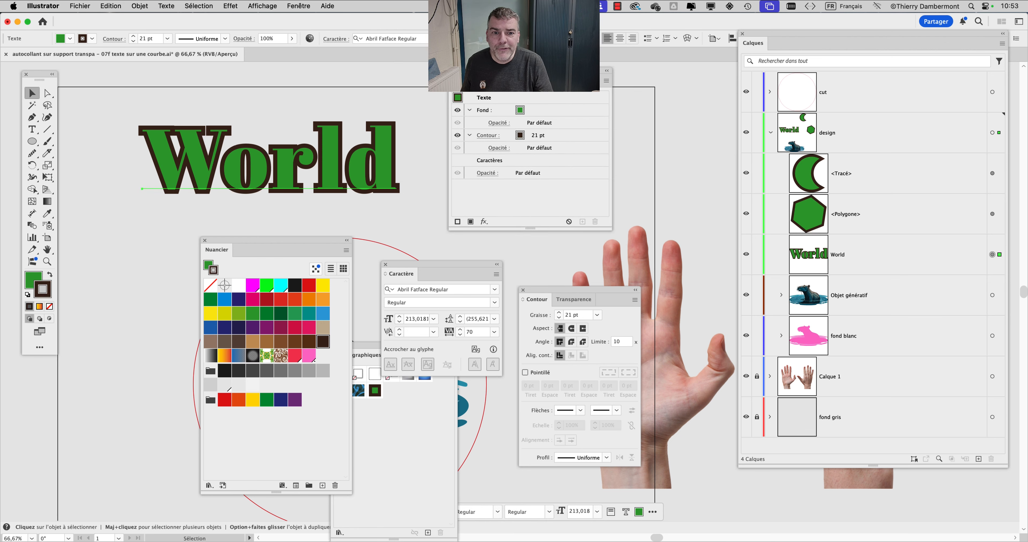
Duplicate the green fill of the "World" text, place the copy below the stroke and colour it with the RDG_WHITE swatch
click(556, 111)
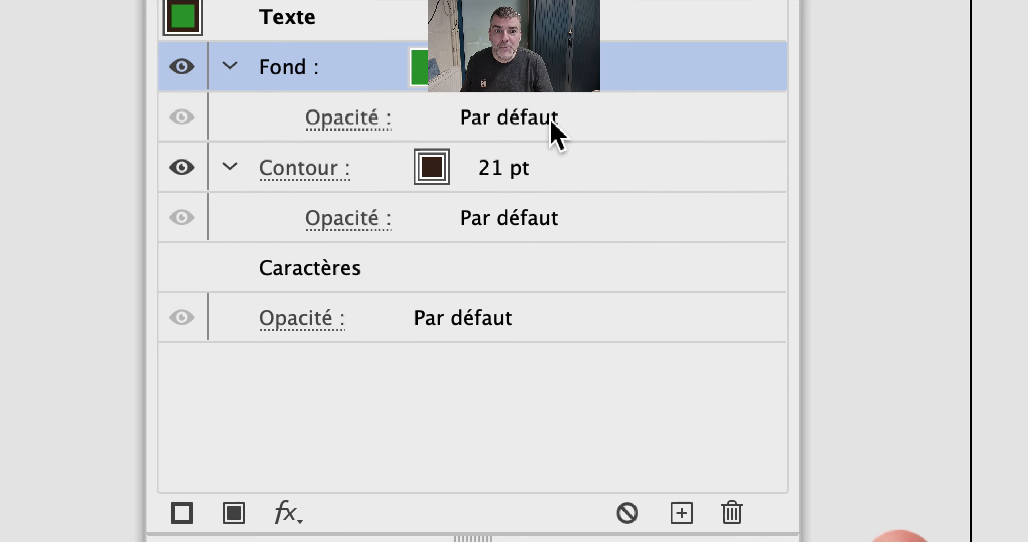
drag(551, 63, 682, 515)
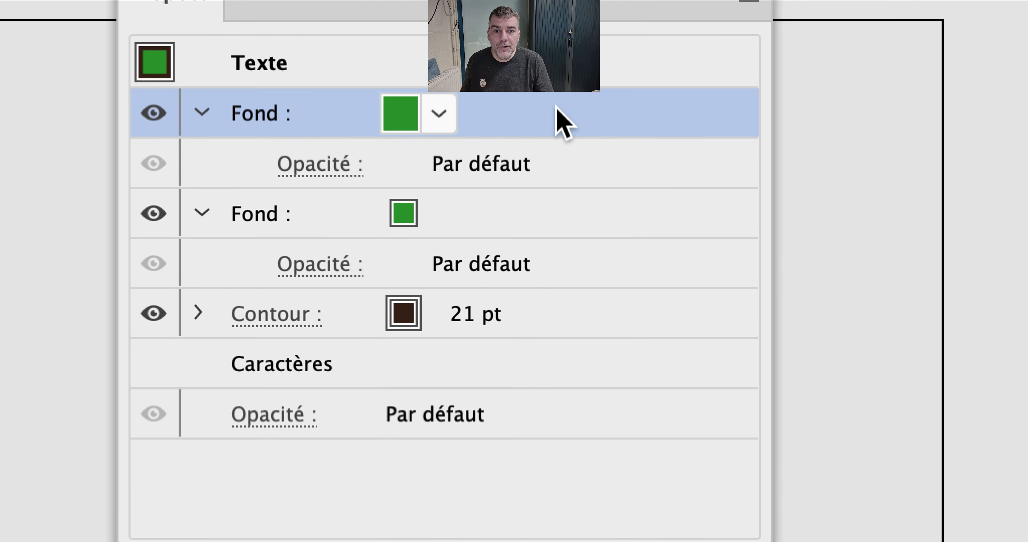
drag(557, 119, 557, 155)
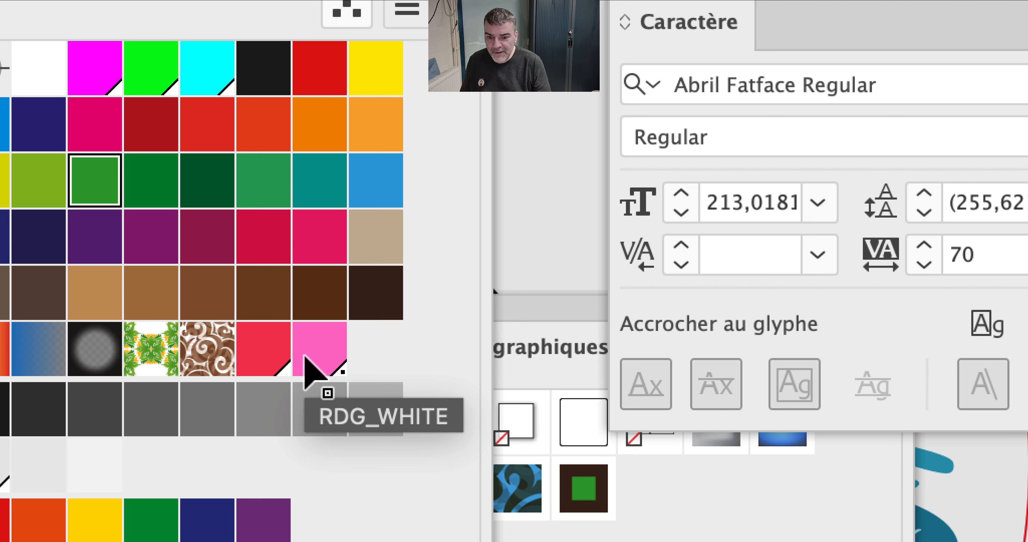
click(307, 355)
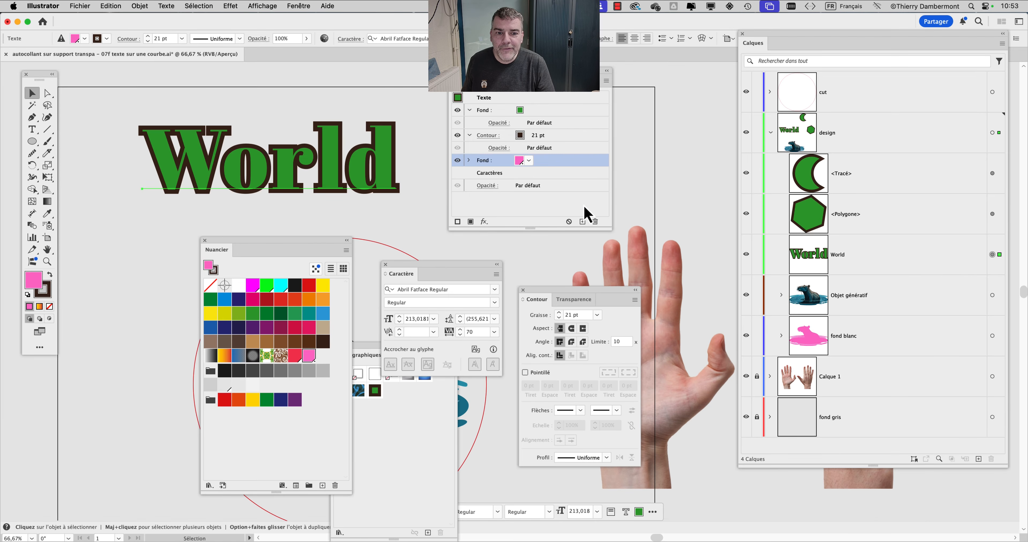
drag(610, 230, 650, 234)
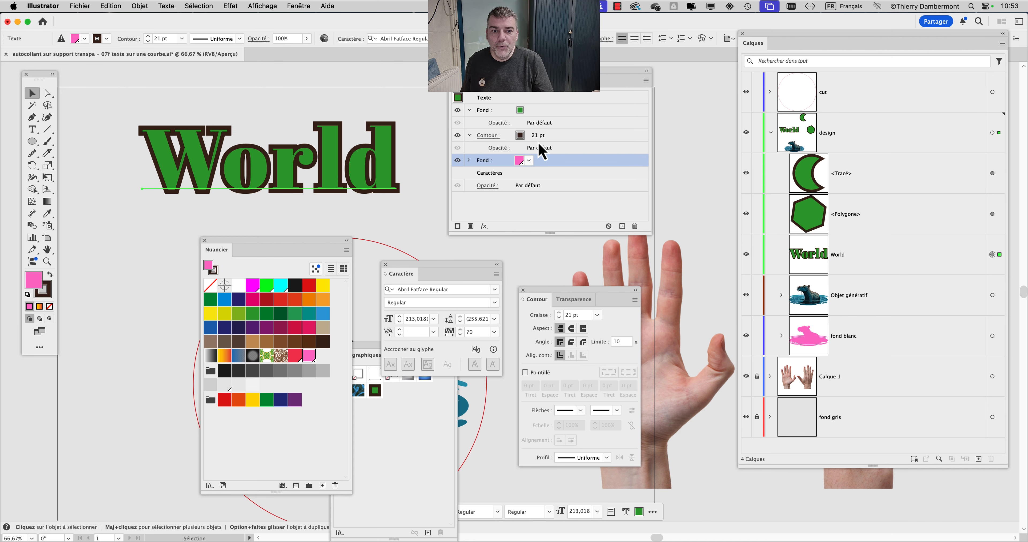
Apply an Offset Path effect of 11 pt to the pink fill of the "World" text
key(alt+super+8)
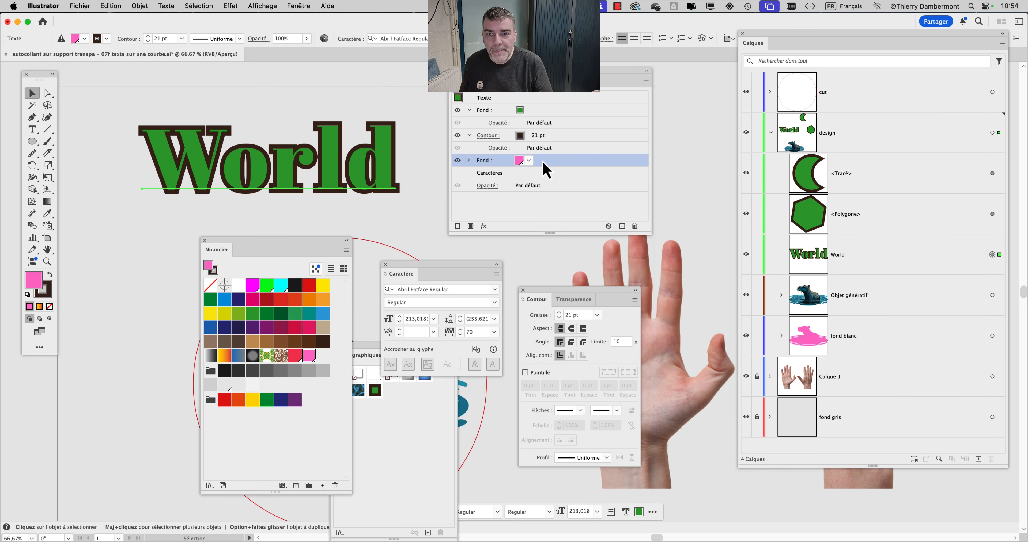
click(236, 5)
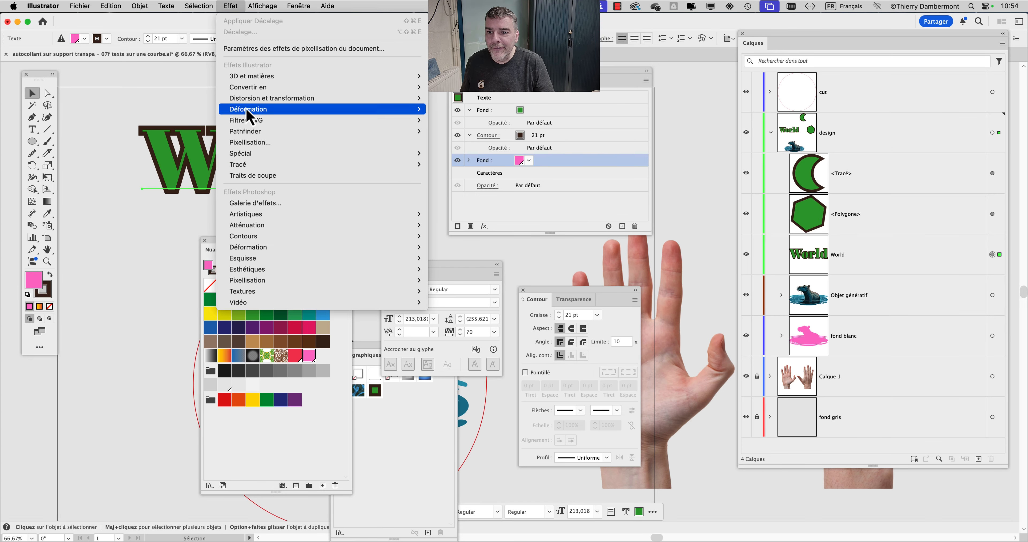
mouse_move(283, 164)
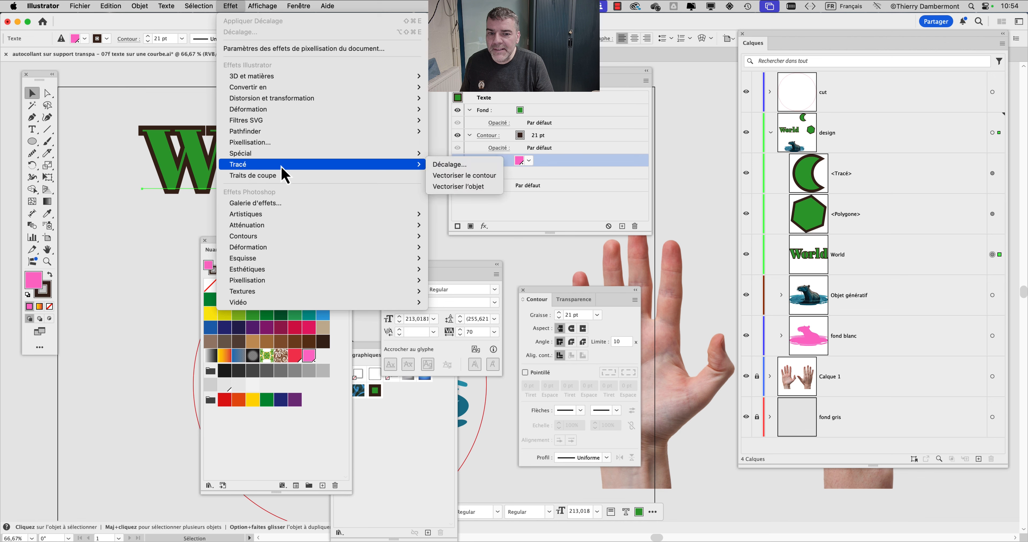
click(461, 168)
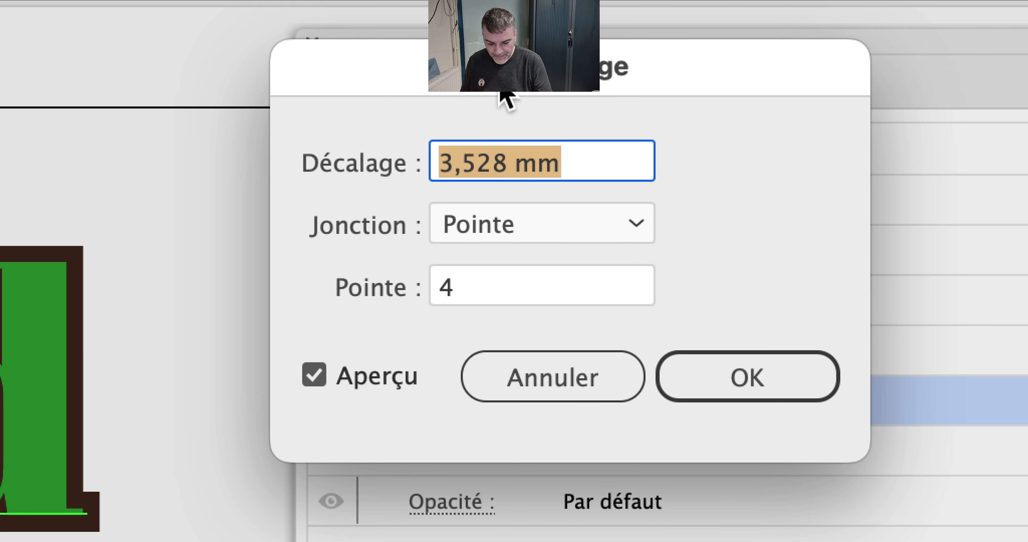
text(11pt)
key(Tab)
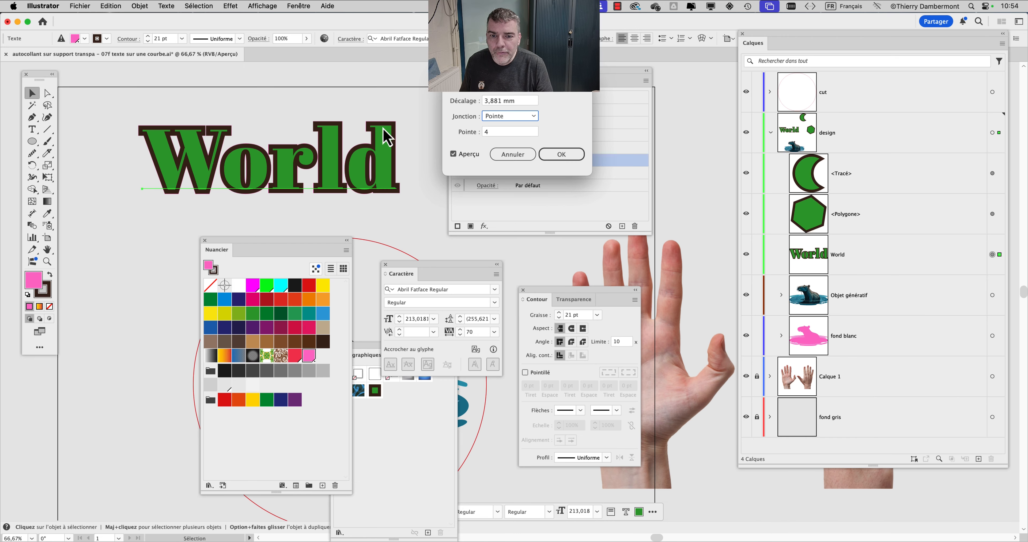
key(Return)
Move the Appearance, Swatches and Character panels clear of the enlarged last letters of "World"
scroll(387, 138, up, 2)
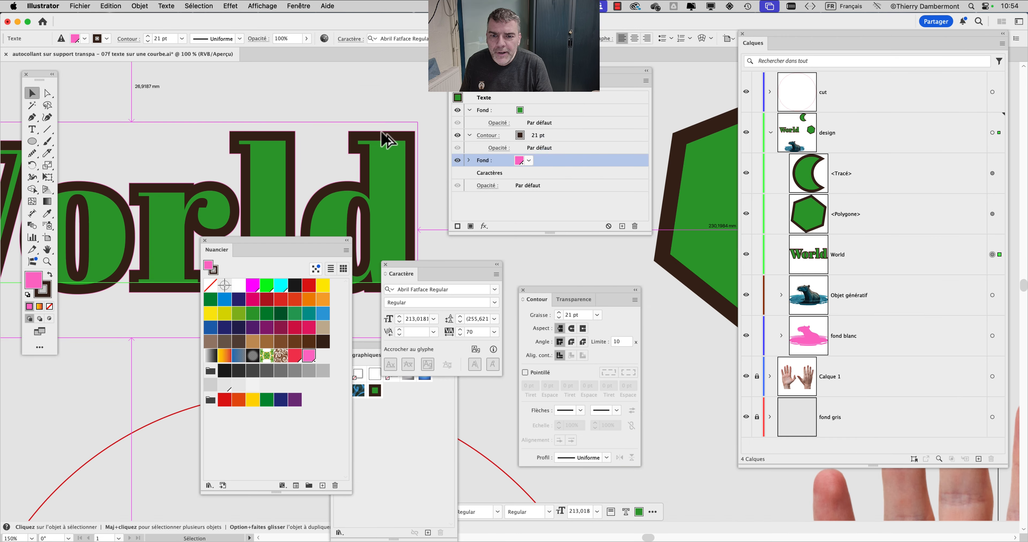
scroll(382, 133, up, 1)
drag(488, 71, 558, 76)
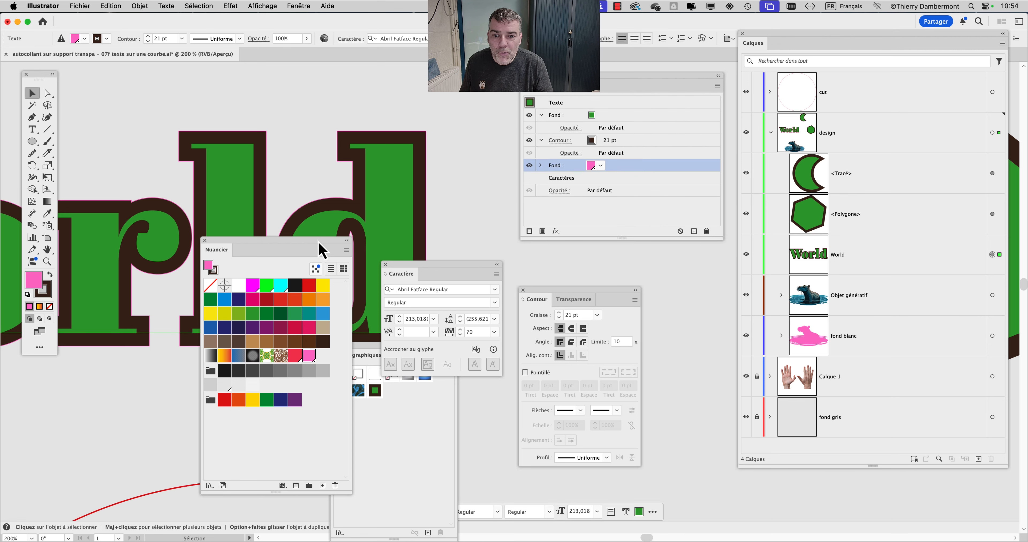
drag(319, 249, 178, 392)
drag(459, 273, 510, 372)
scroll(431, 154, up, 2)
scroll(433, 154, up, 1)
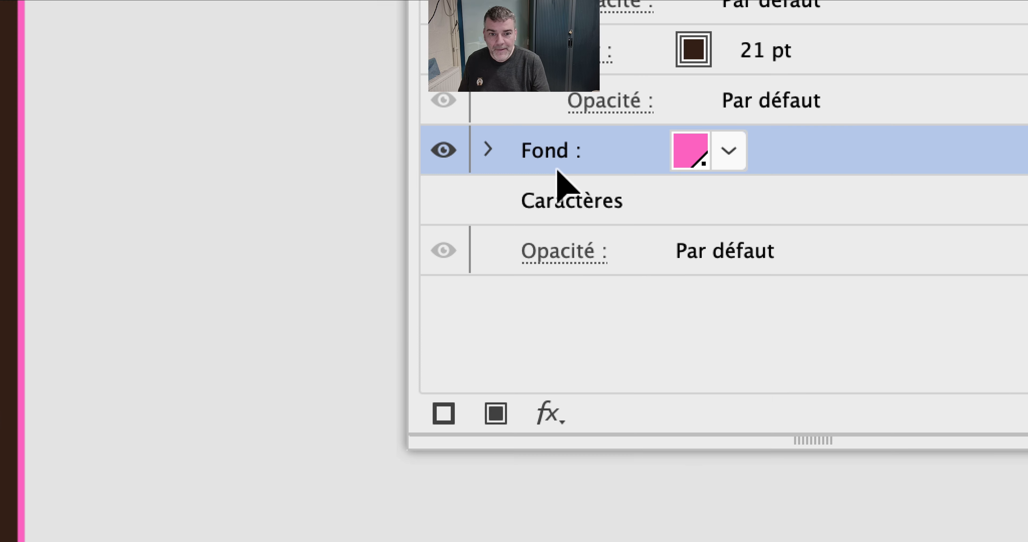
Edit the pink fill's Offset Path effect so its edge coincides with the outer edge of the 21 pt stroke
click(489, 150)
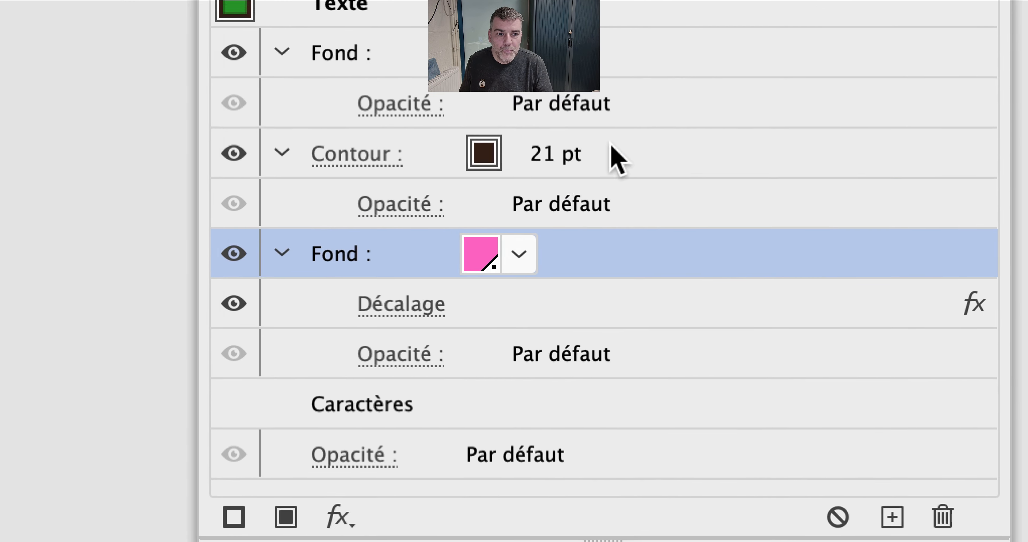
click(617, 159)
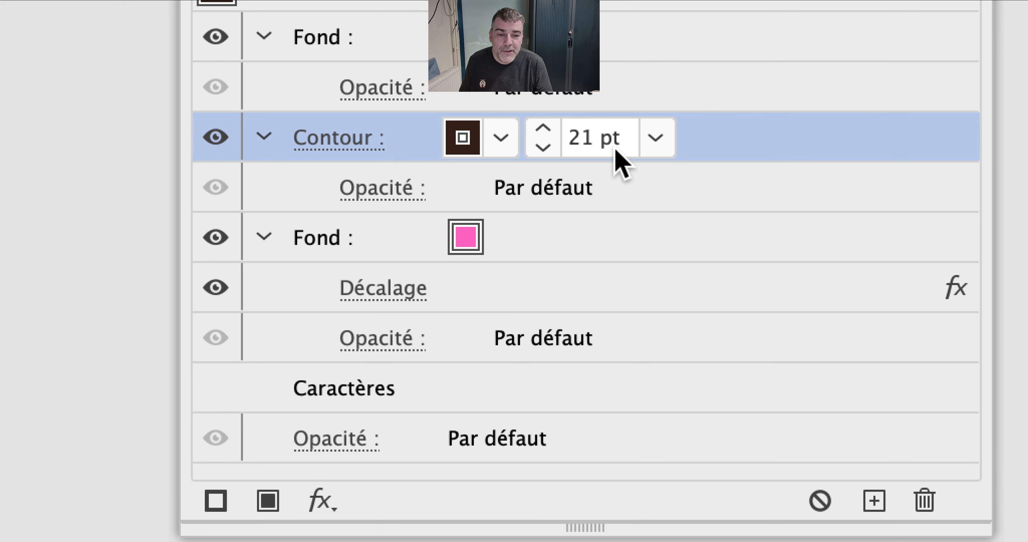
click(382, 291)
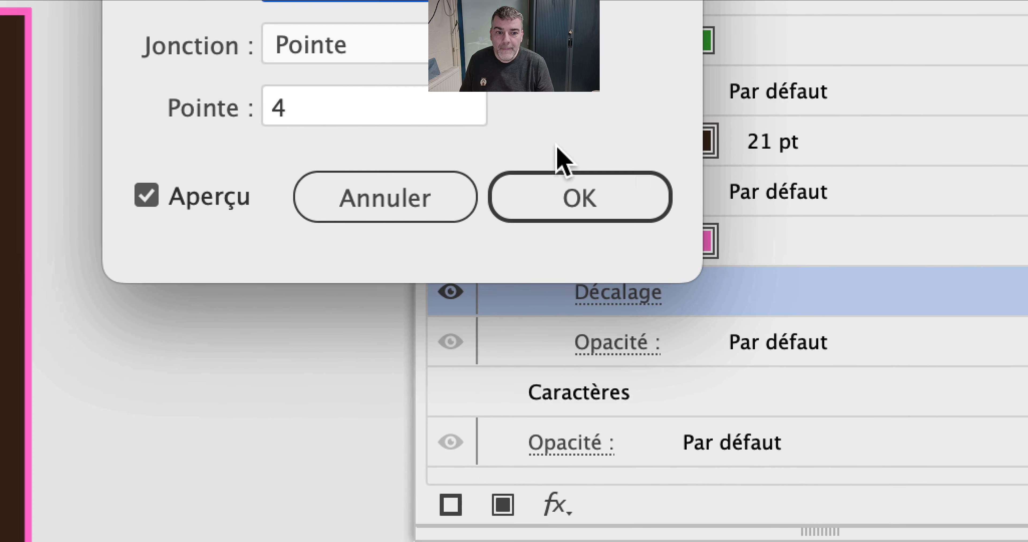
click(710, 321)
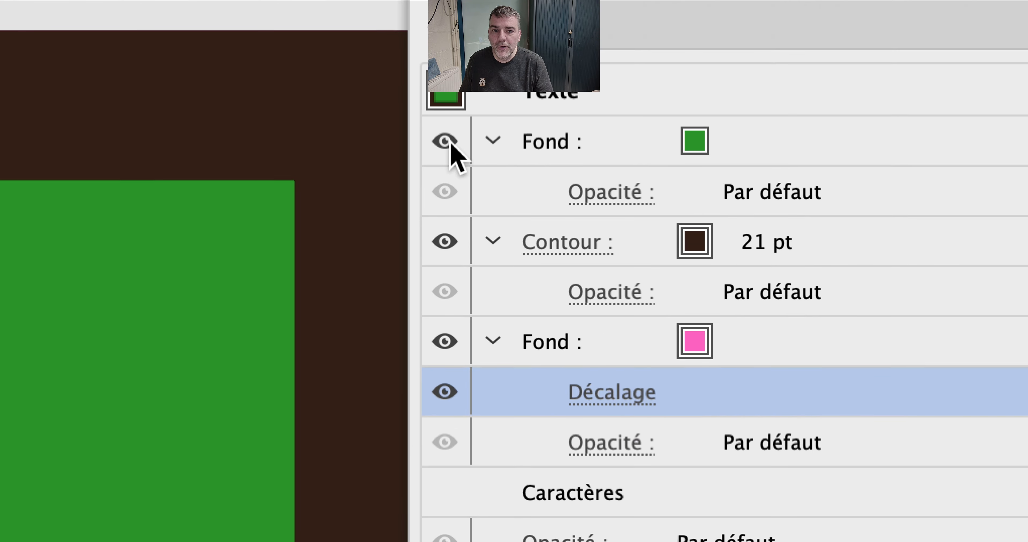
Hide and show the brown stroke to compare it with the pink fill beneath, and move the Appearance panel clear of the text
click(450, 161)
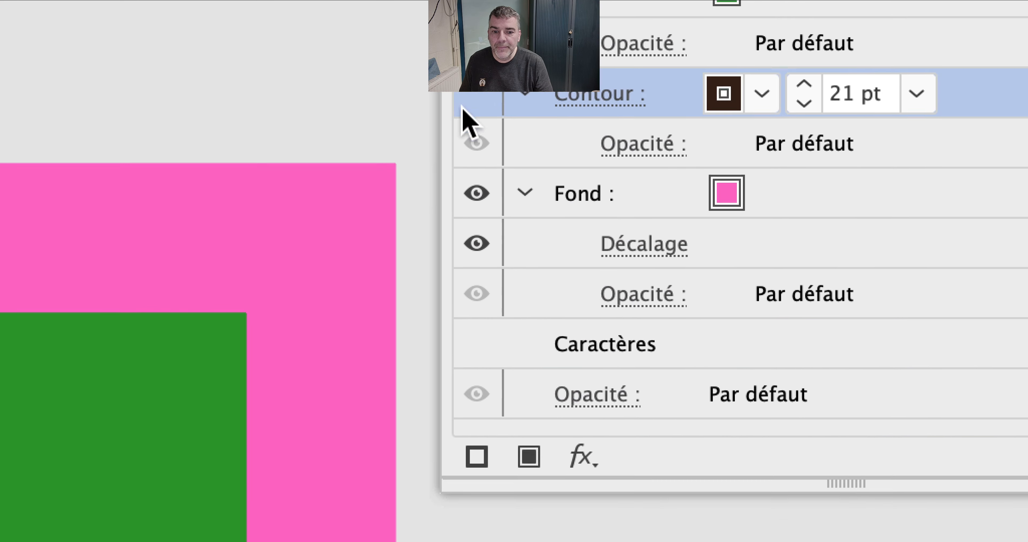
click(476, 93)
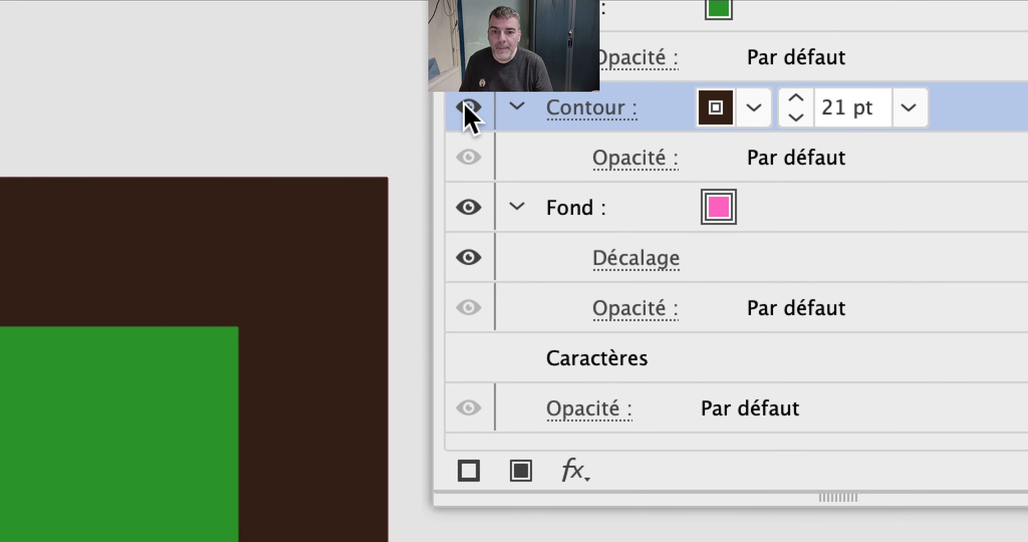
click(476, 94)
click(469, 107)
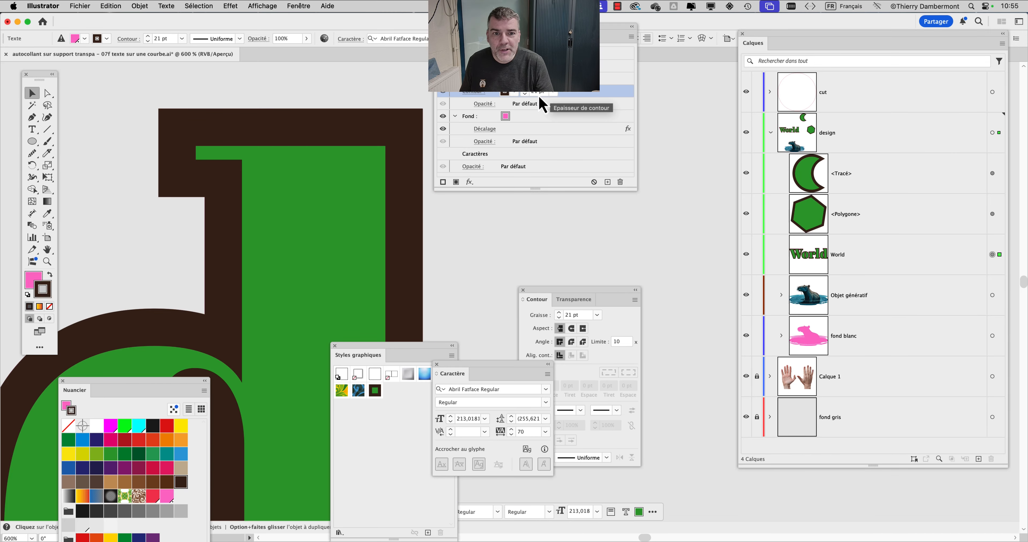
drag(535, 29, 645, 89)
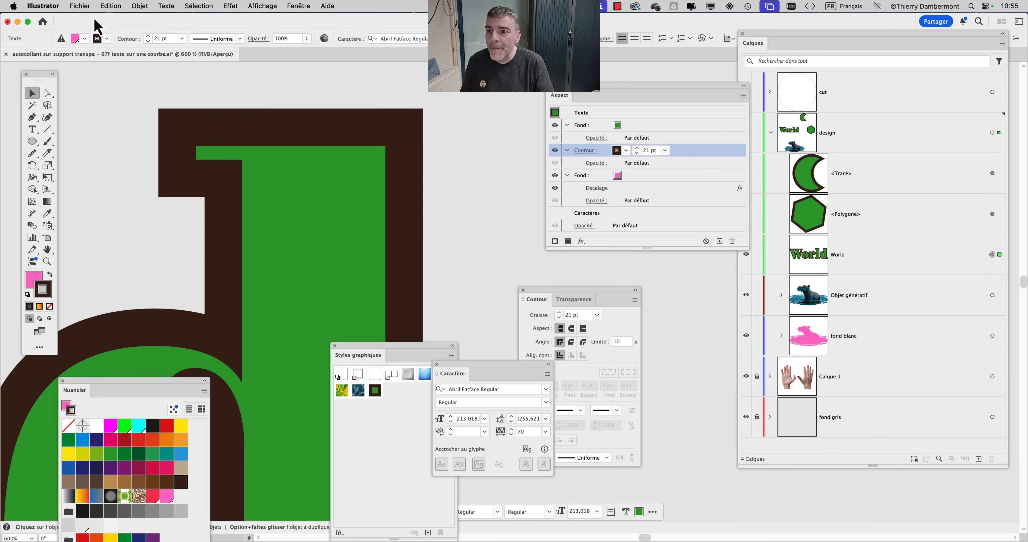
Set the general, stroke and type units to millimetres in the preferences
click(52, 6)
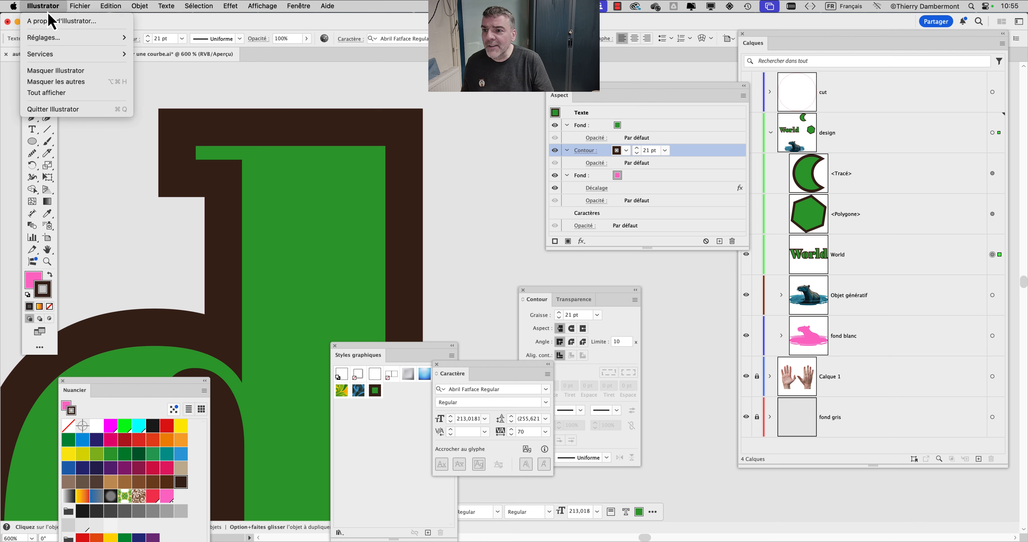
mouse_move(47, 40)
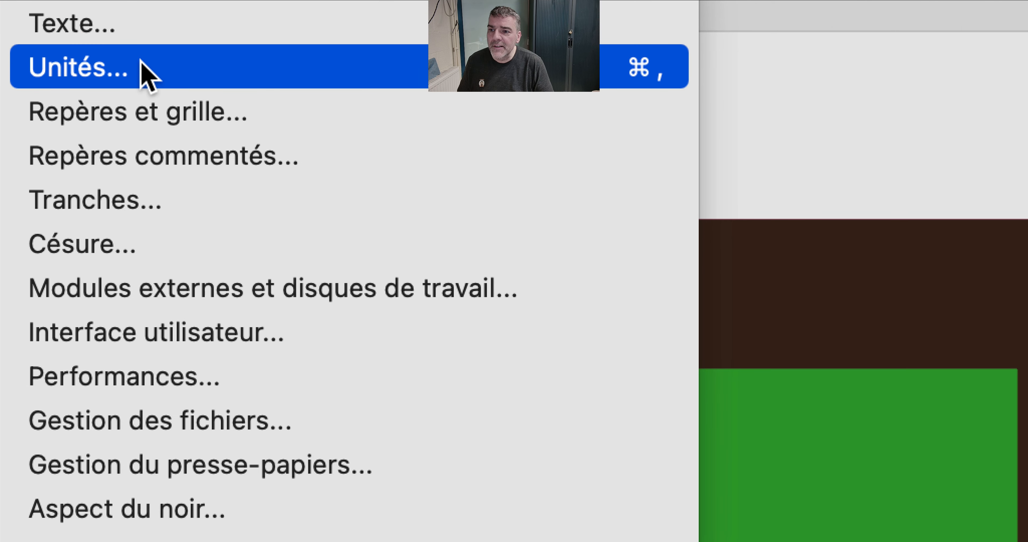
click(529, 176)
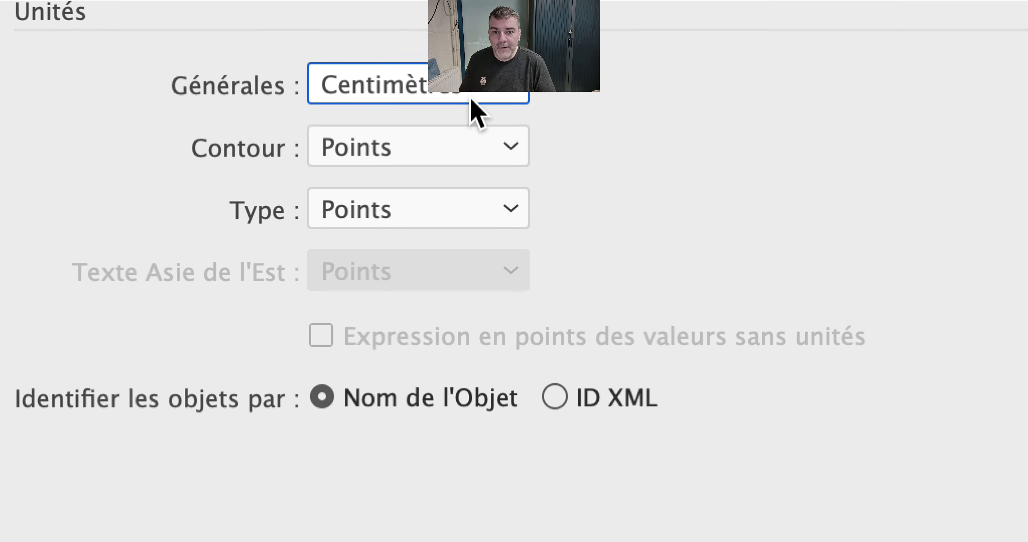
click(471, 99)
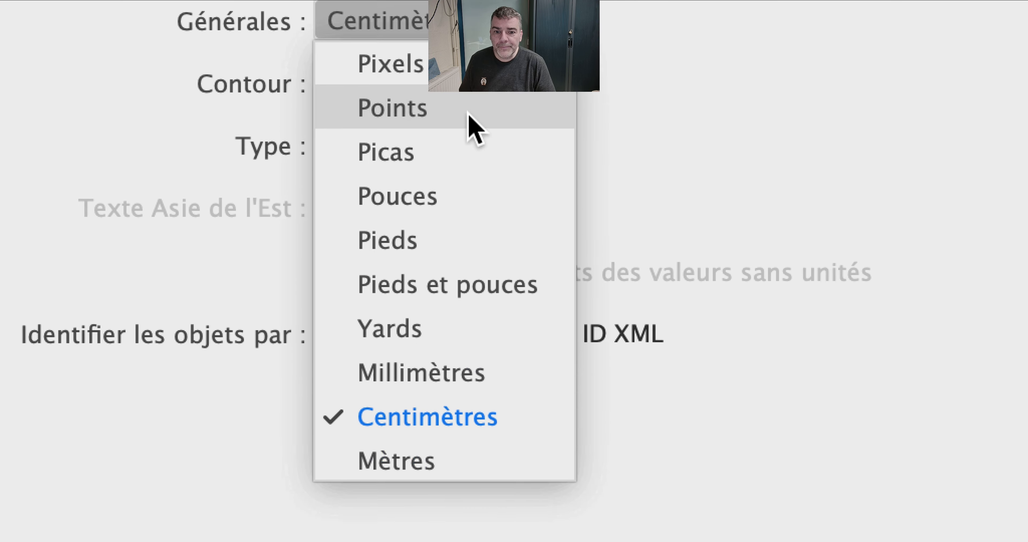
click(468, 163)
click(450, 108)
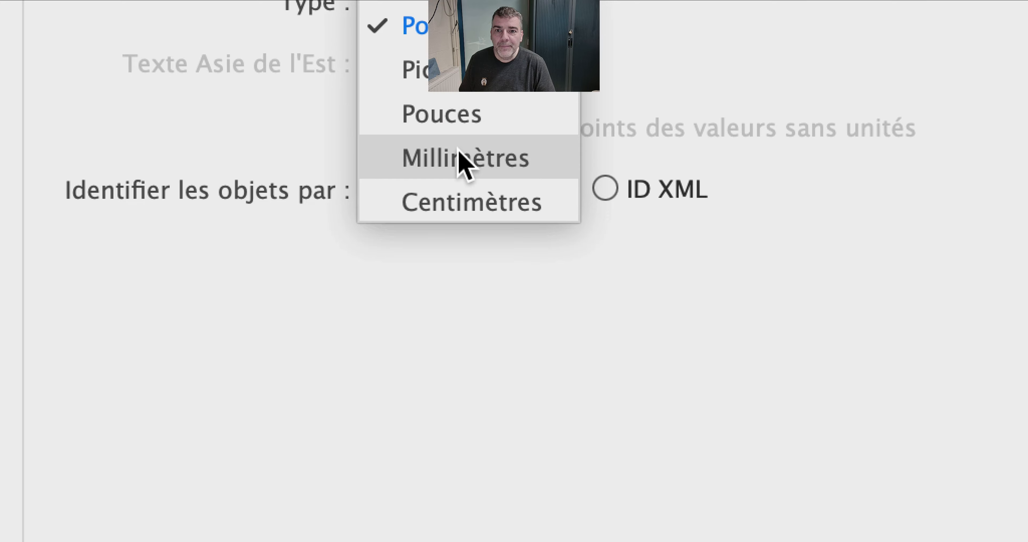
click(458, 157)
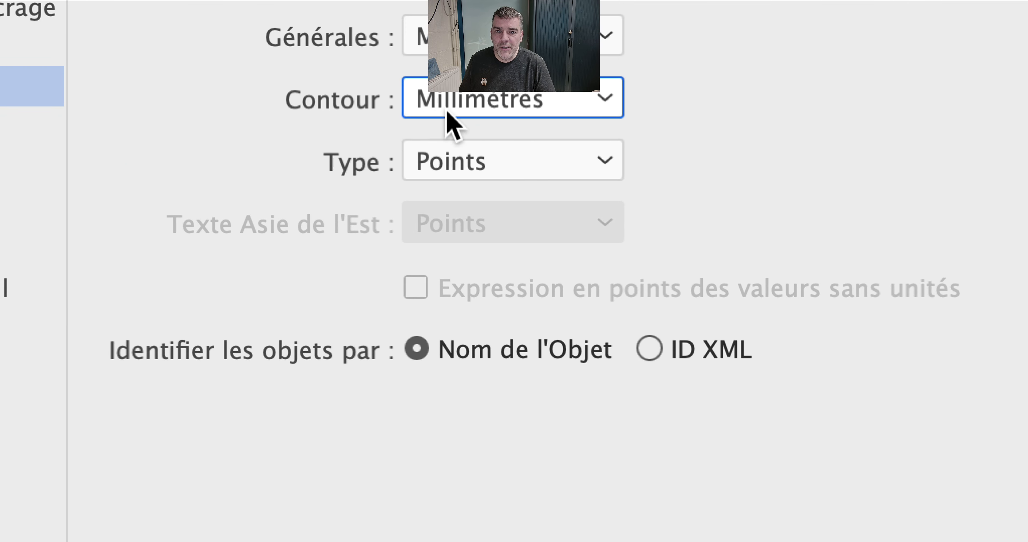
click(457, 165)
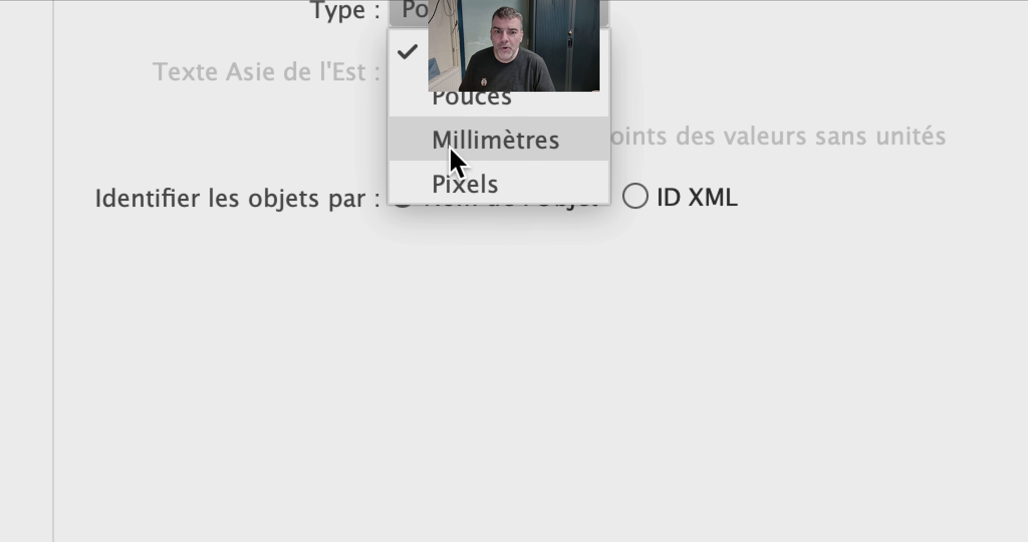
click(451, 148)
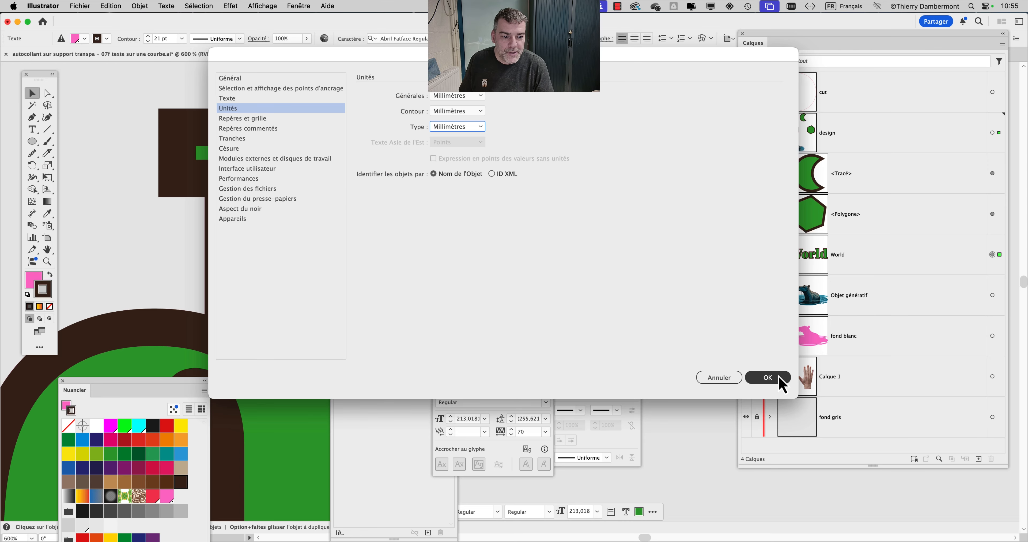
click(779, 379)
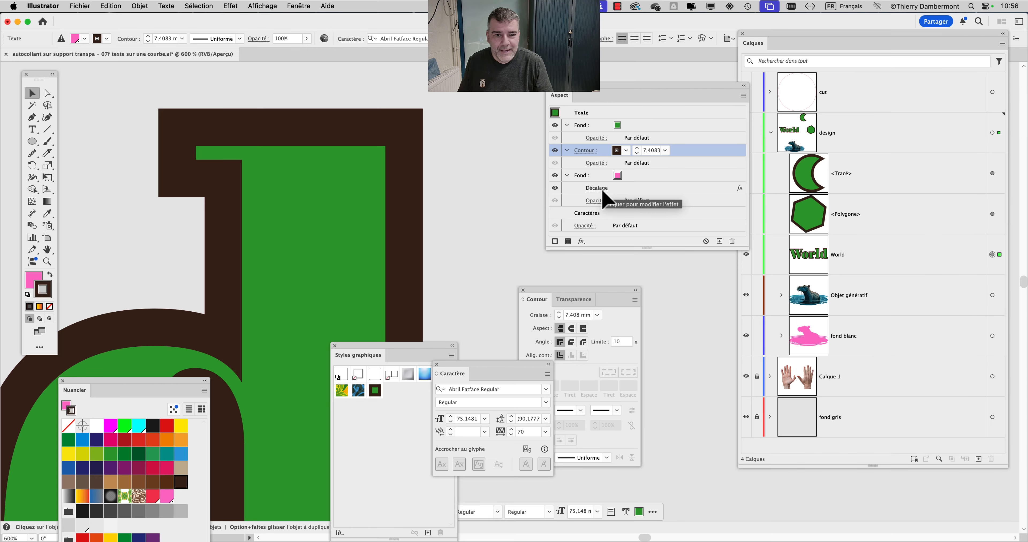
Set the Offset Path effect of the "World" text's pink fill to 3,2 mm
click(616, 183)
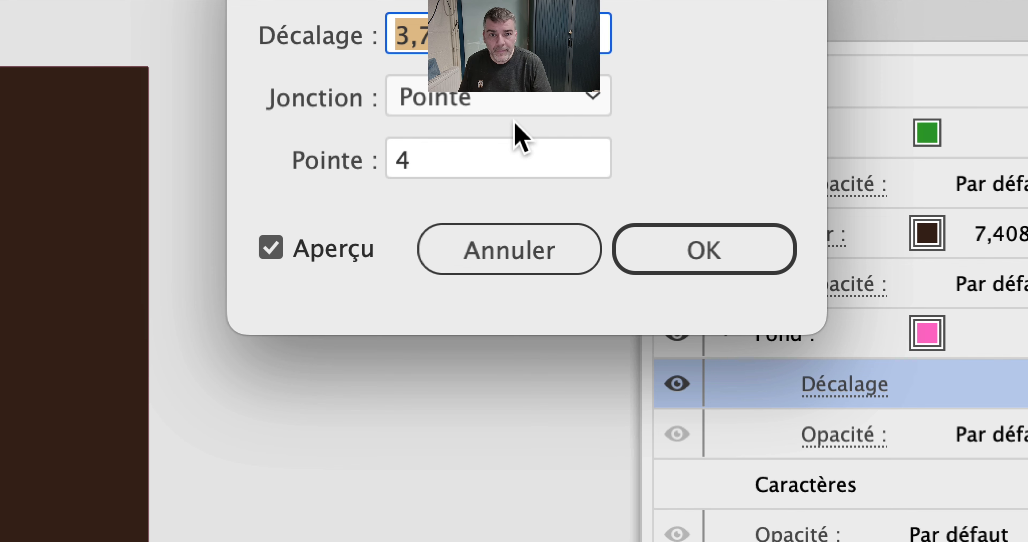
text(3)
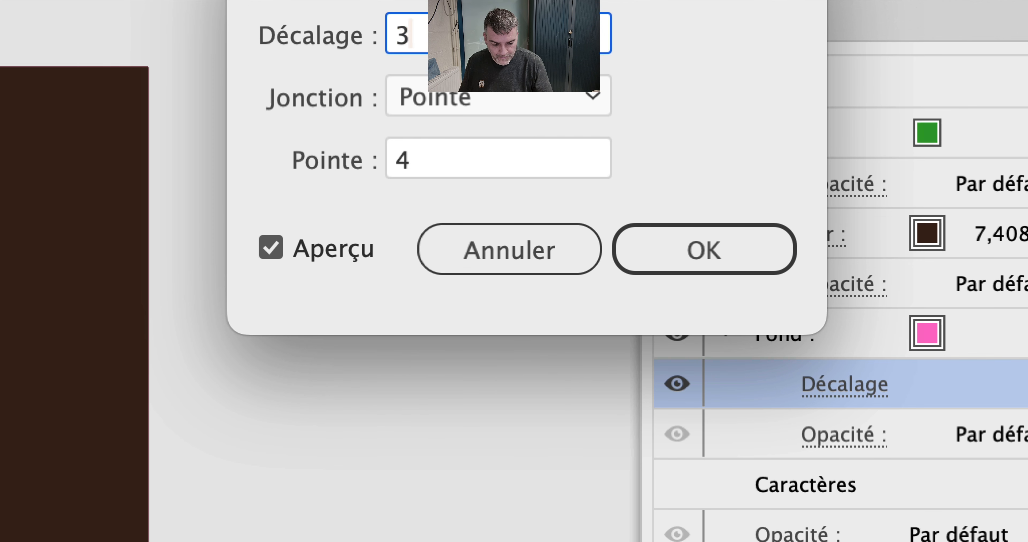
text(,2)
key(Tab)
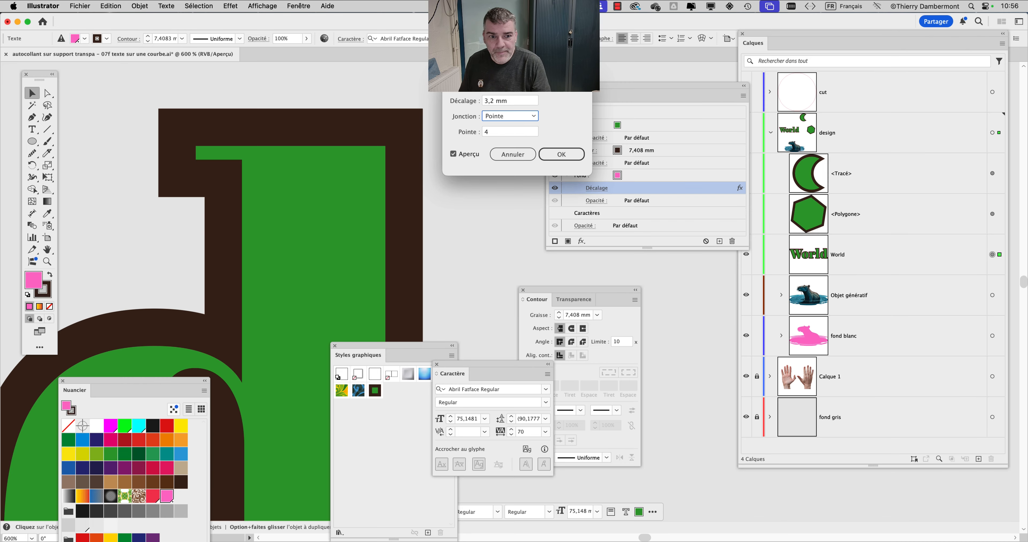
click(561, 155)
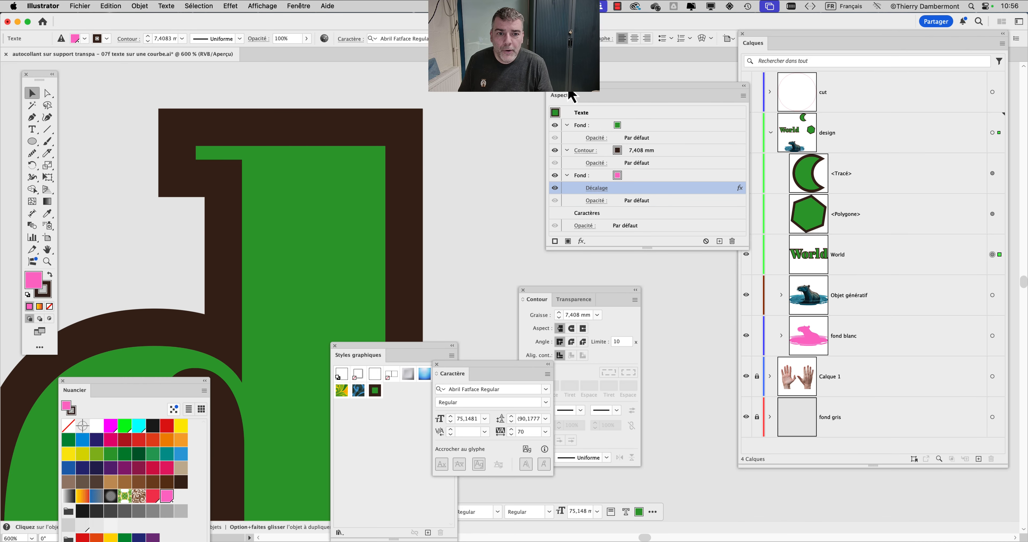
Move the Appearance panel nearer the letter "d" and repeatedly hide and show the brown stroke to compare its edge with the pink fill
drag(572, 96, 498, 96)
scroll(417, 118, up, 1)
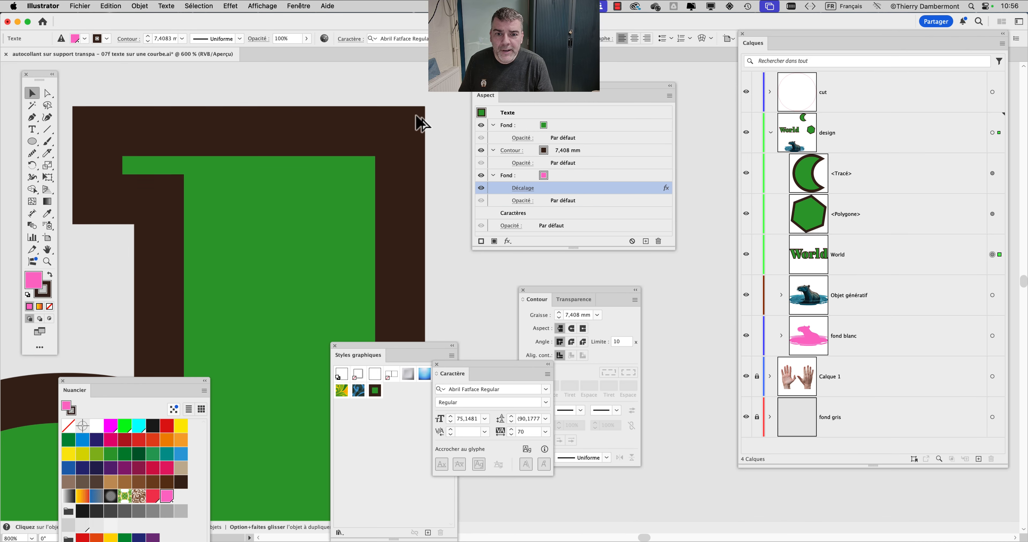
click(482, 179)
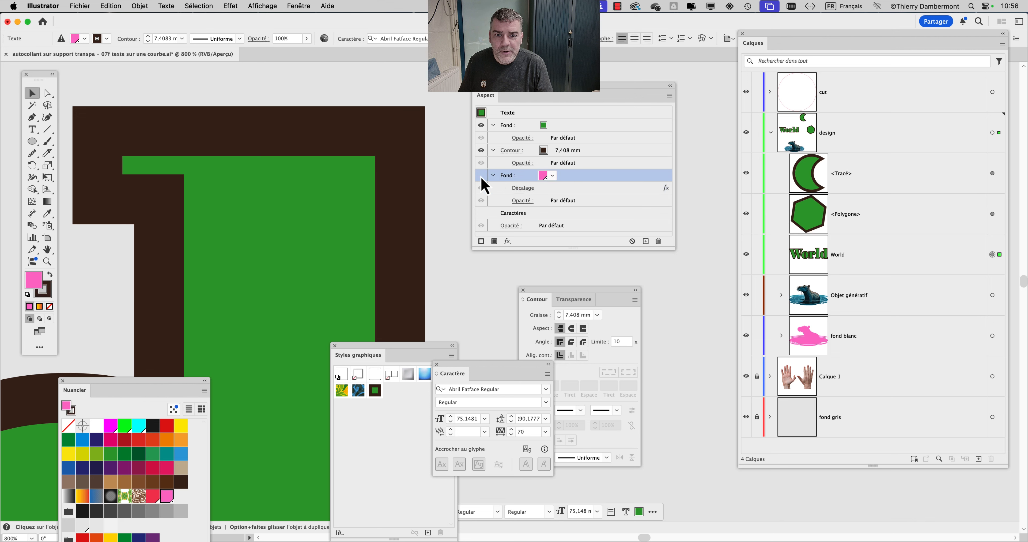
click(485, 160)
click(482, 152)
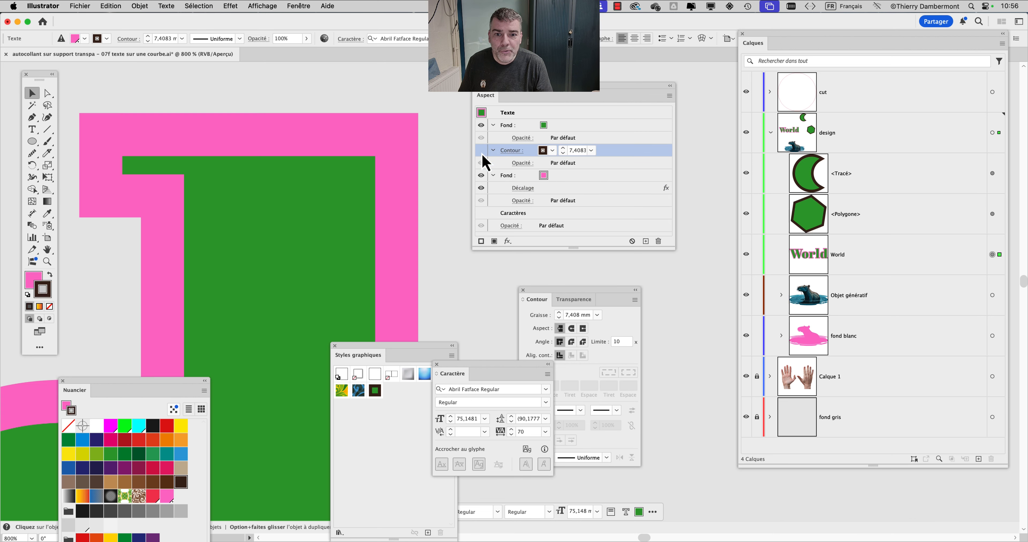
click(482, 152)
click(482, 152)
click(482, 153)
click(482, 152)
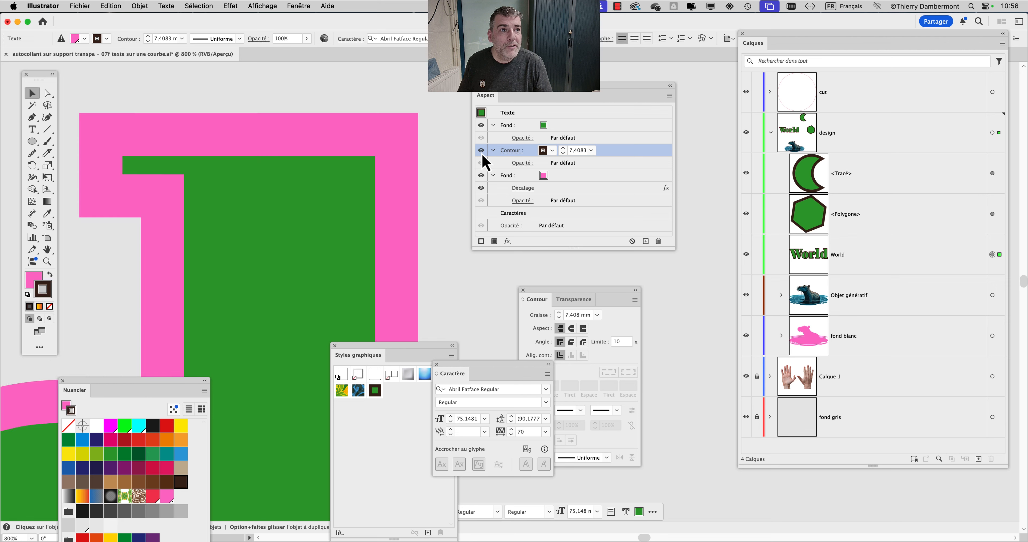
click(482, 152)
click(481, 153)
click(482, 153)
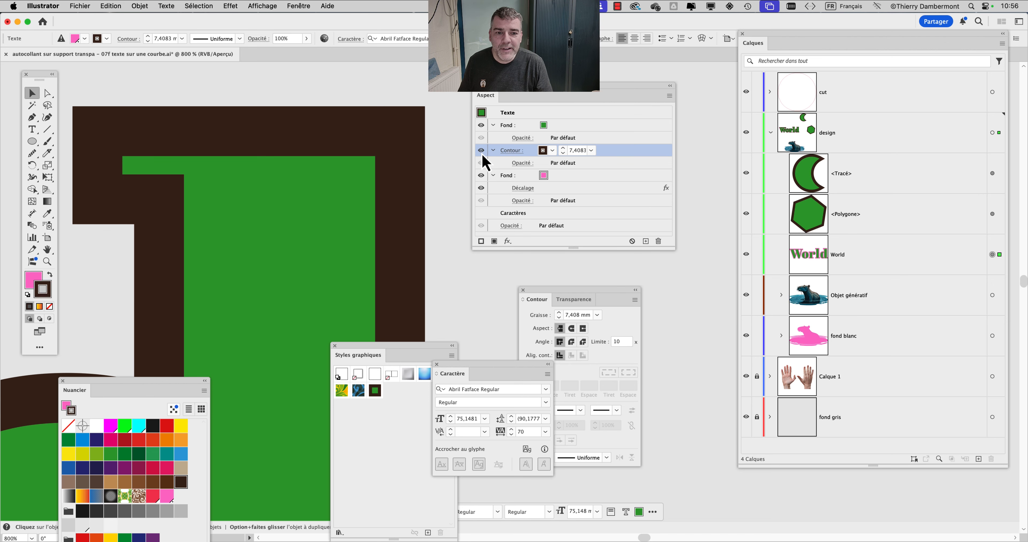
click(481, 152)
click(481, 152)
click(482, 153)
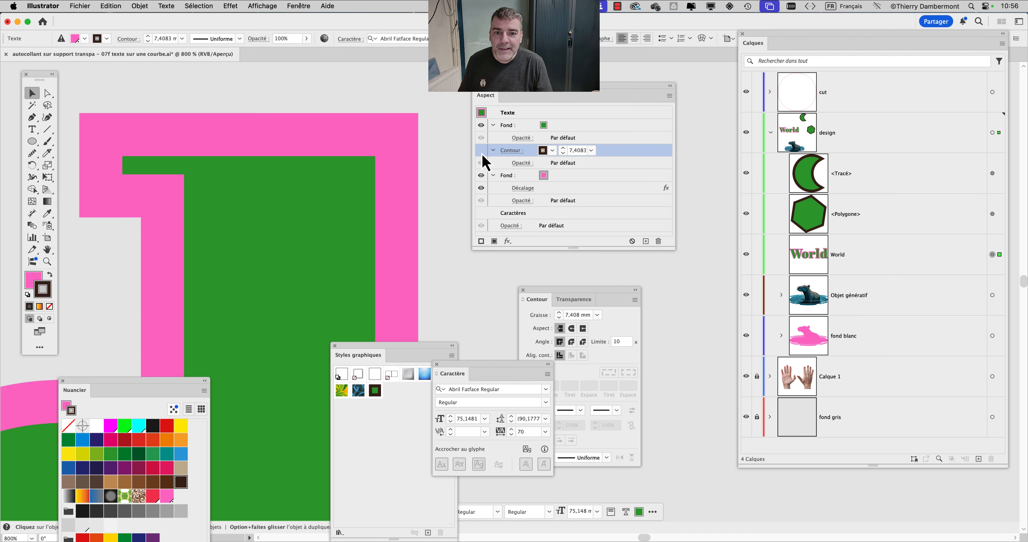
click(482, 153)
scroll(368, 188, down, 3)
scroll(367, 188, down, 2)
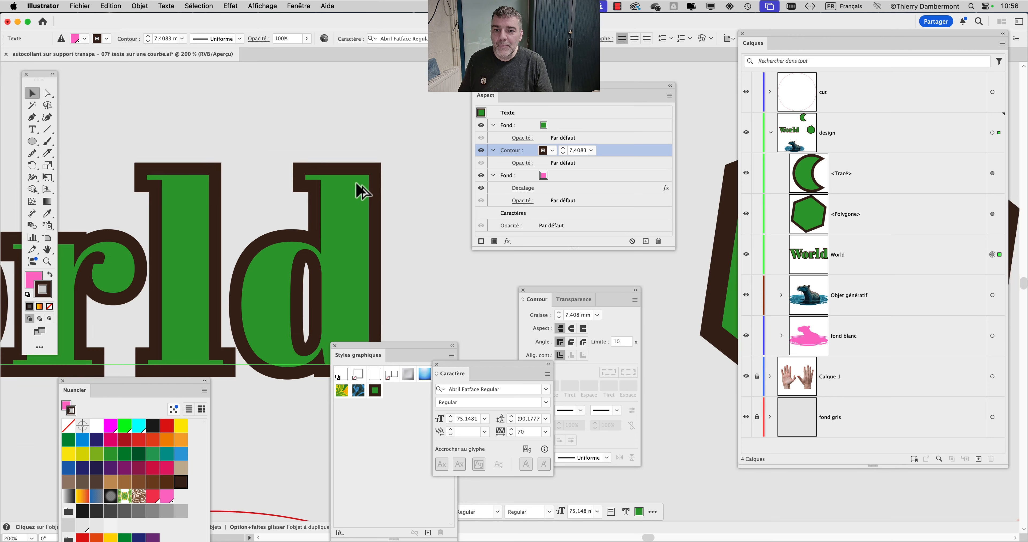
Move the Appearance panel off the letters, review the pink fill's Offset Path settings and cancel the dialog
drag(306, 206, 390, 126)
drag(539, 96, 601, 88)
click(632, 167)
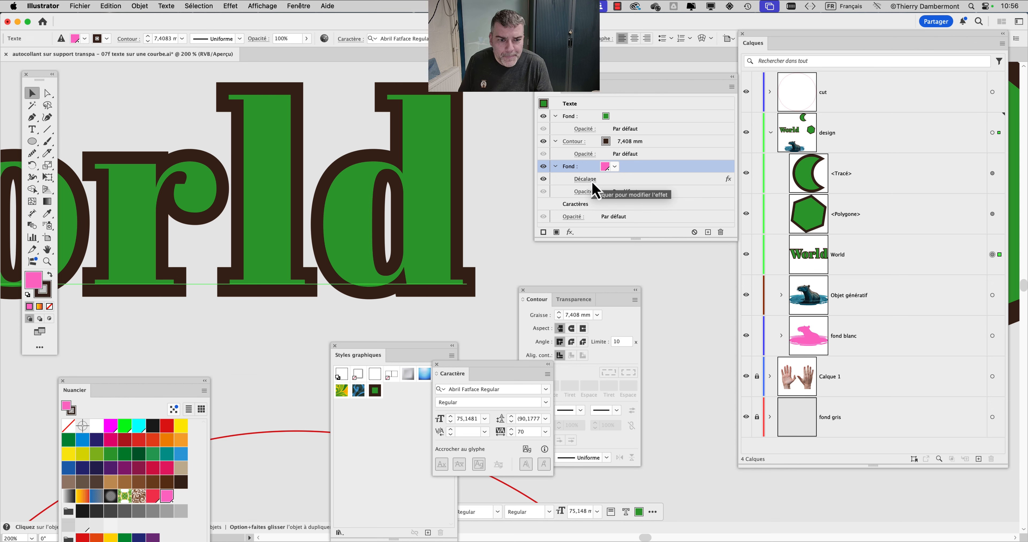
click(592, 184)
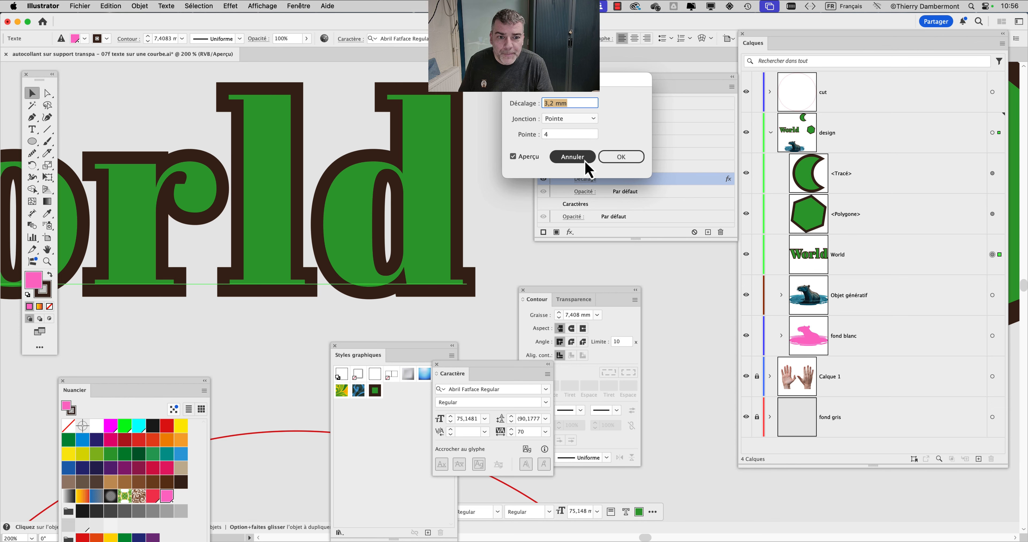
click(571, 157)
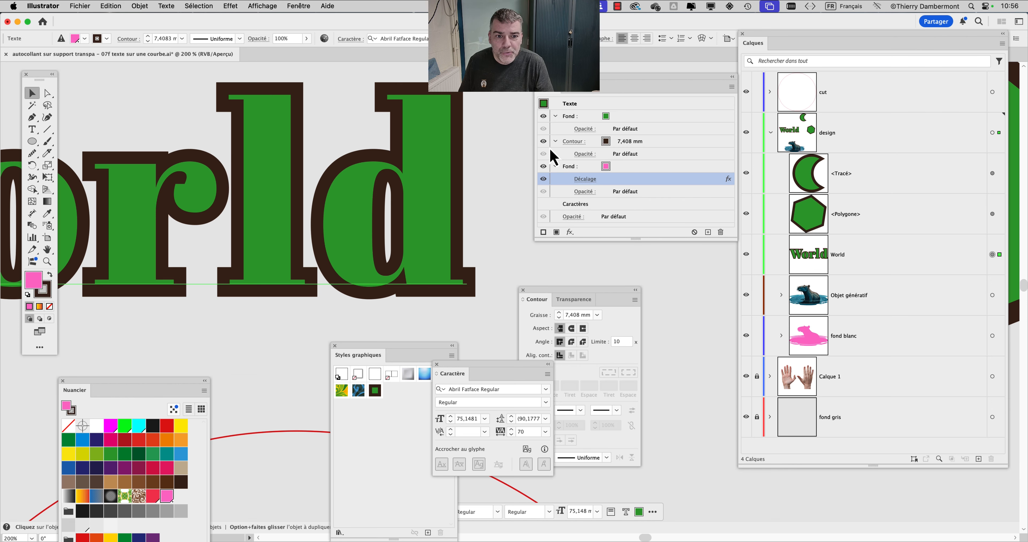
Examine the pink fill's inset at the upper corner of the "d" by hiding and showing the brown stroke at high magnification
click(557, 142)
scroll(469, 95, up, 4)
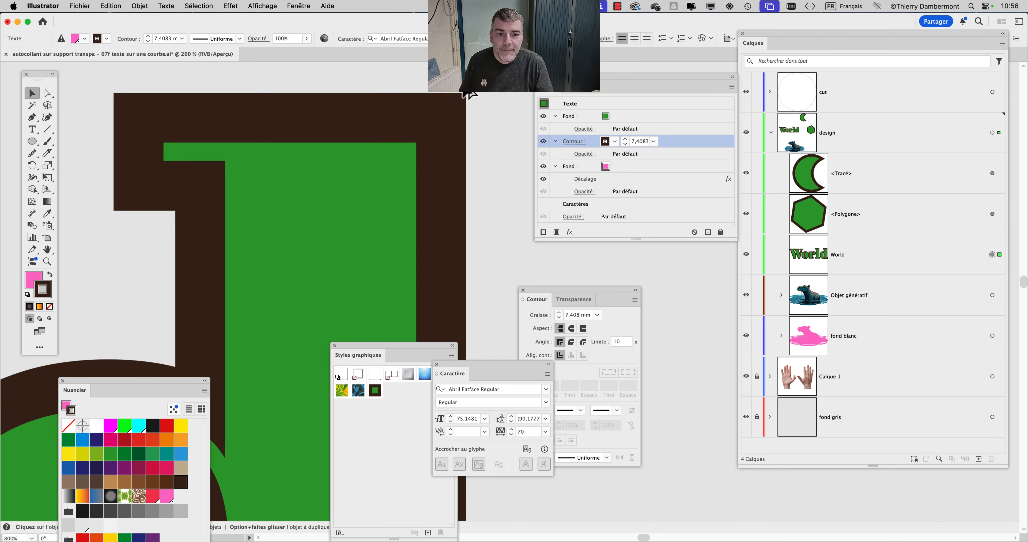
scroll(469, 94, up, 2)
click(544, 142)
click(543, 143)
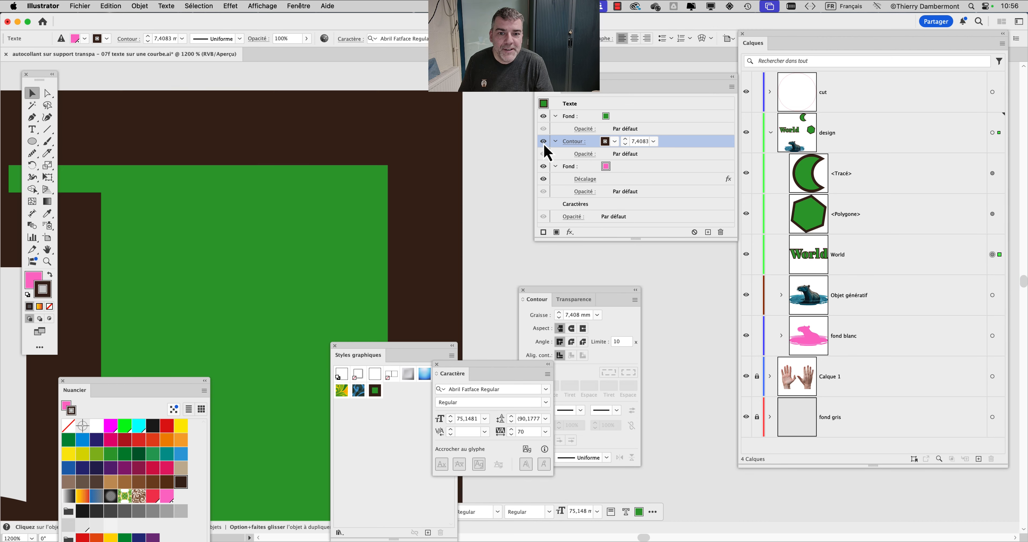
click(545, 146)
click(545, 146)
click(545, 146)
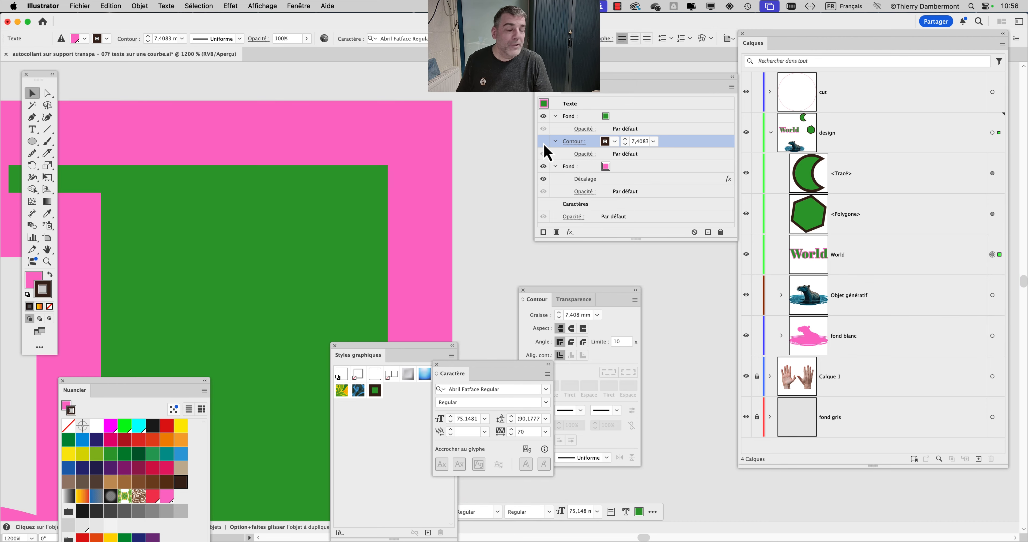
click(545, 147)
scroll(384, 156, down, 5)
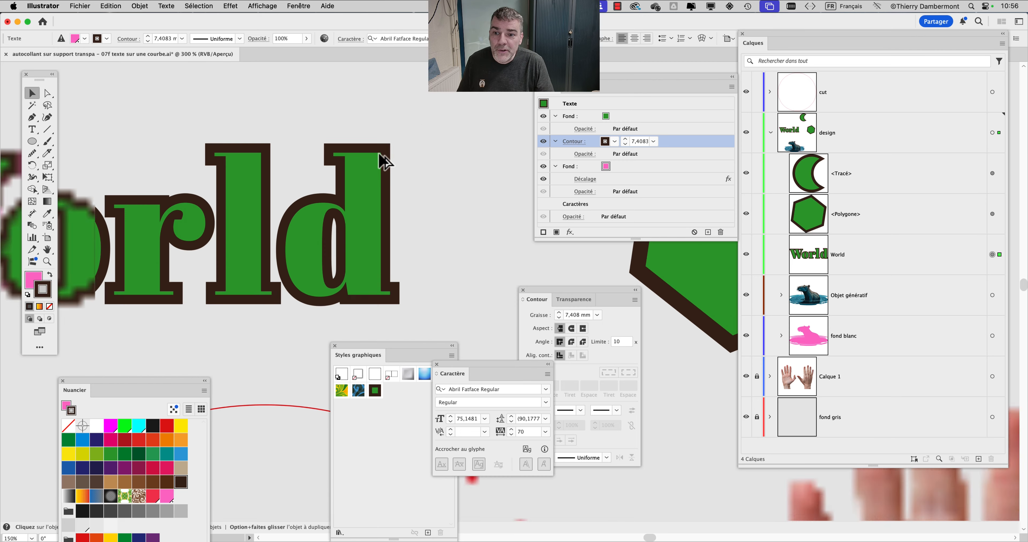
scroll(380, 154, down, 1)
Bring the whole word "World" into view and place the Appearance panel beside it
drag(171, 172, 303, 164)
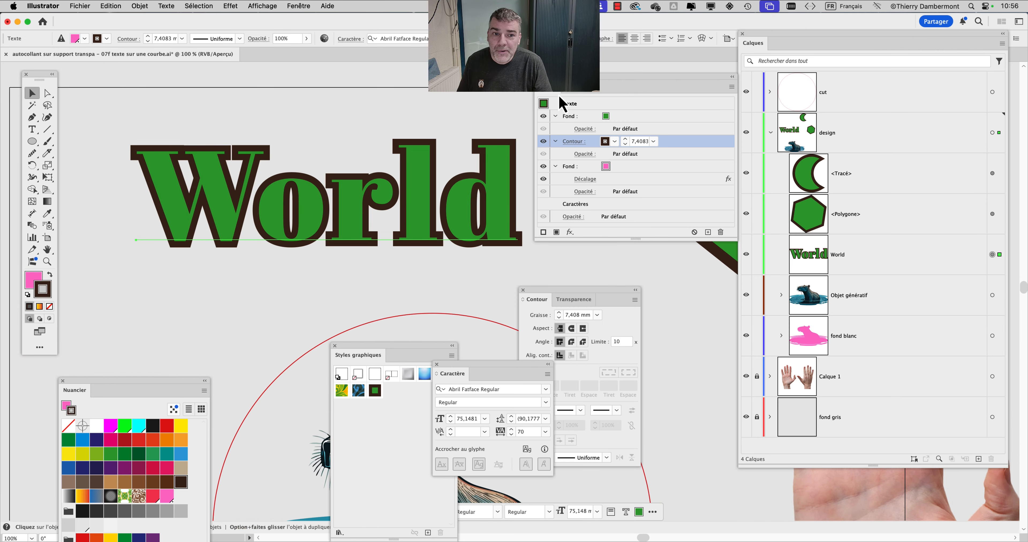
drag(563, 93, 611, 90)
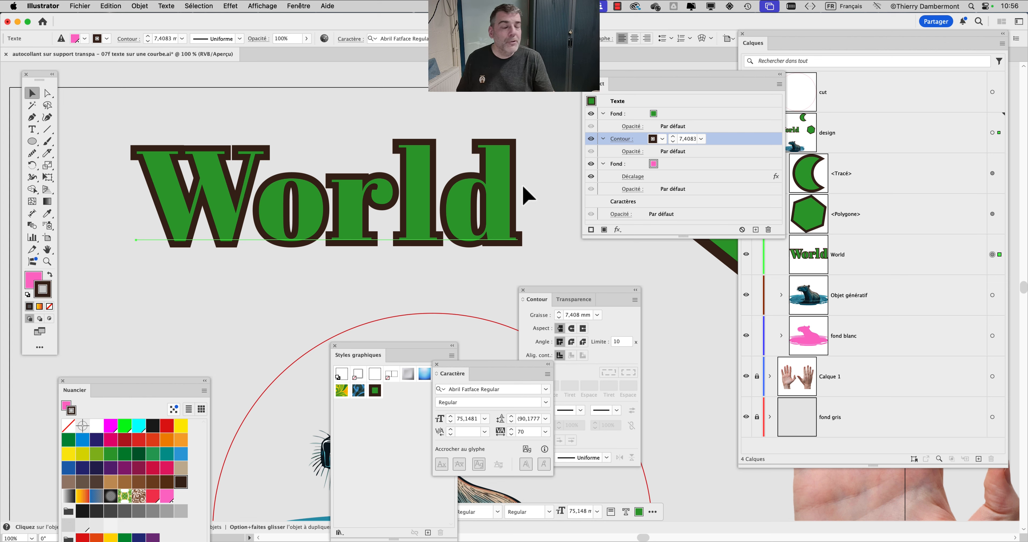
click(80, 6)
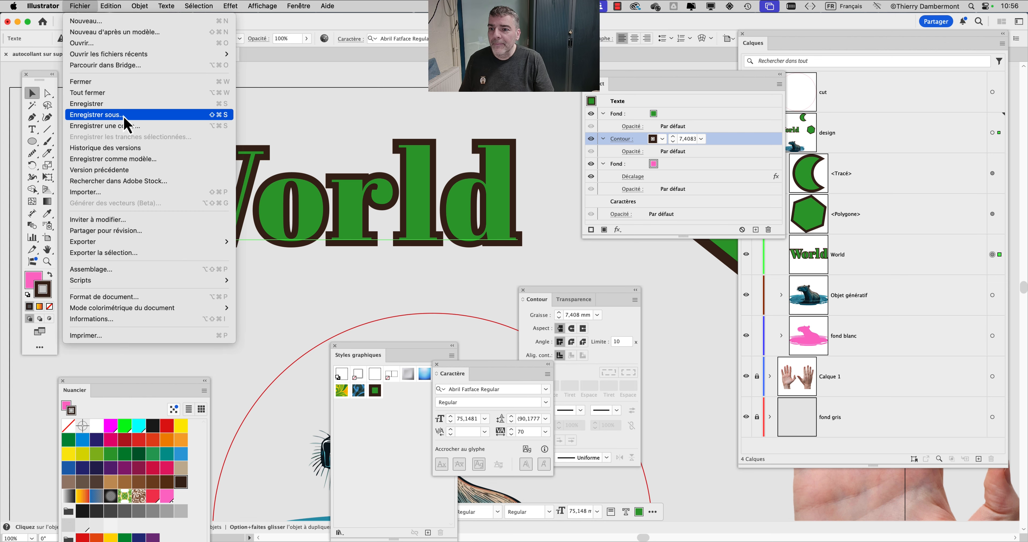
click(640, 87)
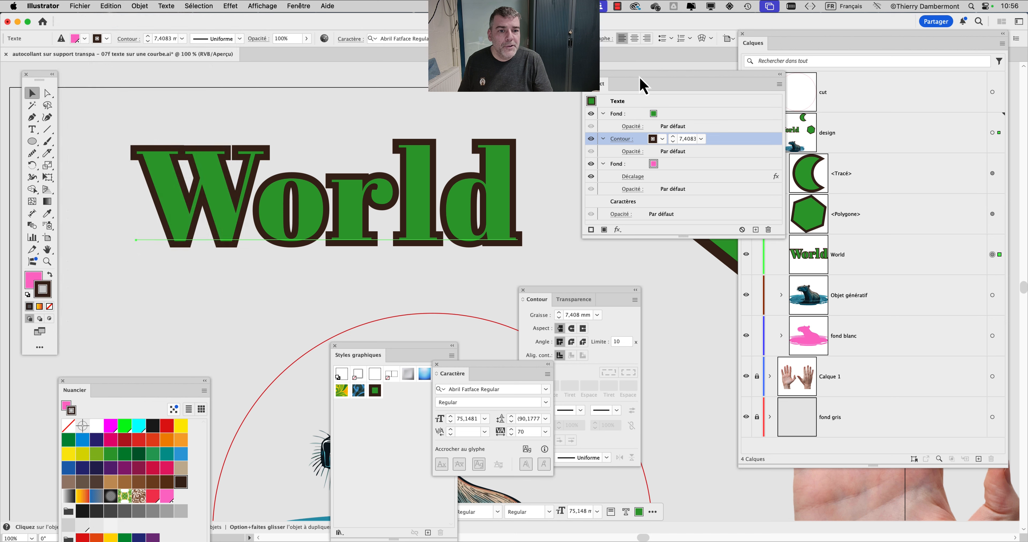
drag(640, 88, 615, 85)
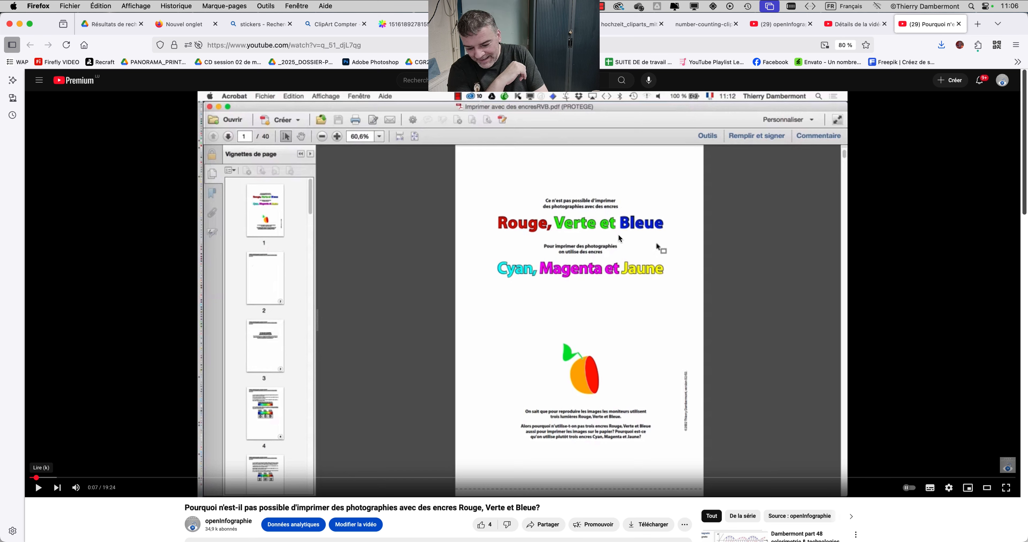
Switch to Firefox and seek the paused YouTube video about printing with red, green and blue inks forward to 12:11
key(XF86AudioMute)
key(XF86AudioMute)
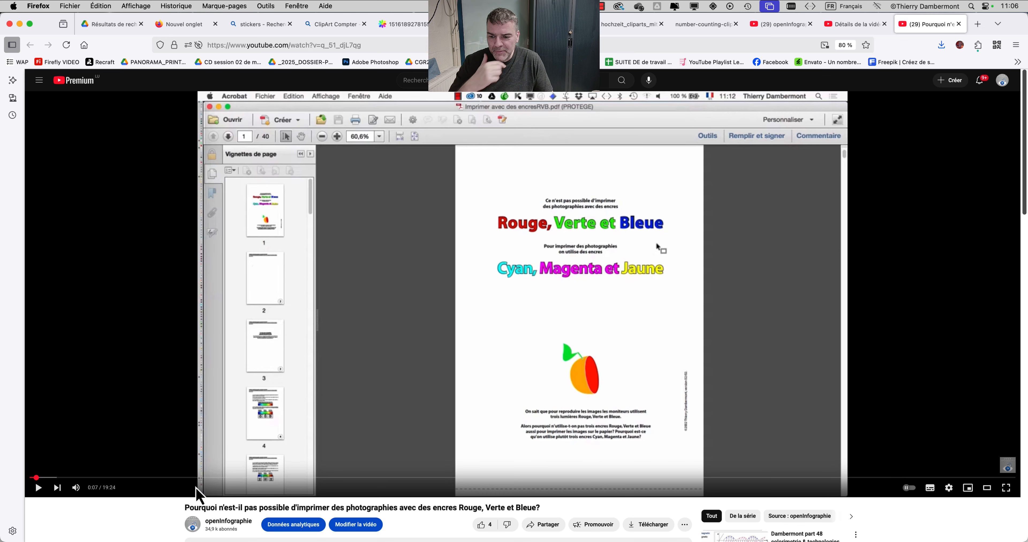
drag(245, 484, 444, 485)
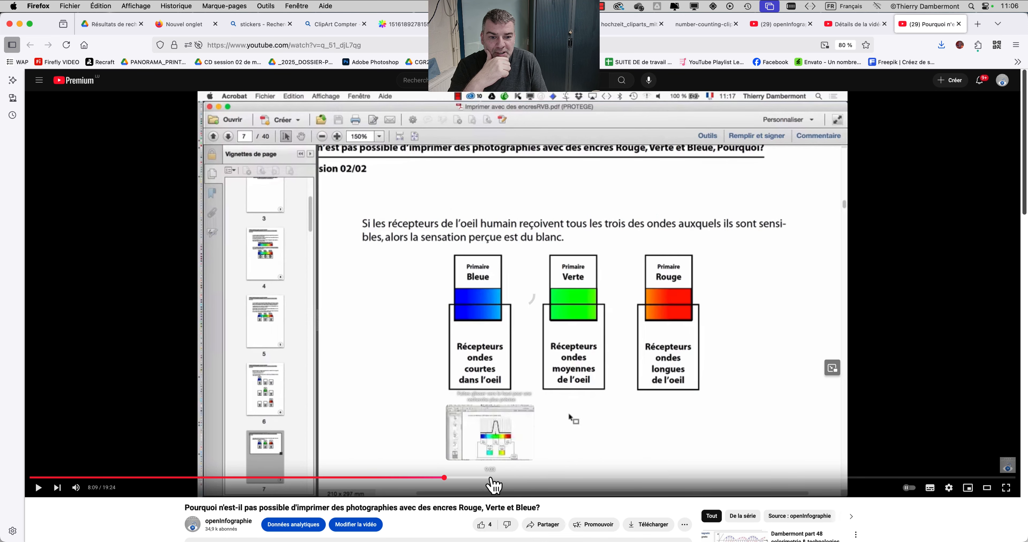
click(490, 484)
click(544, 485)
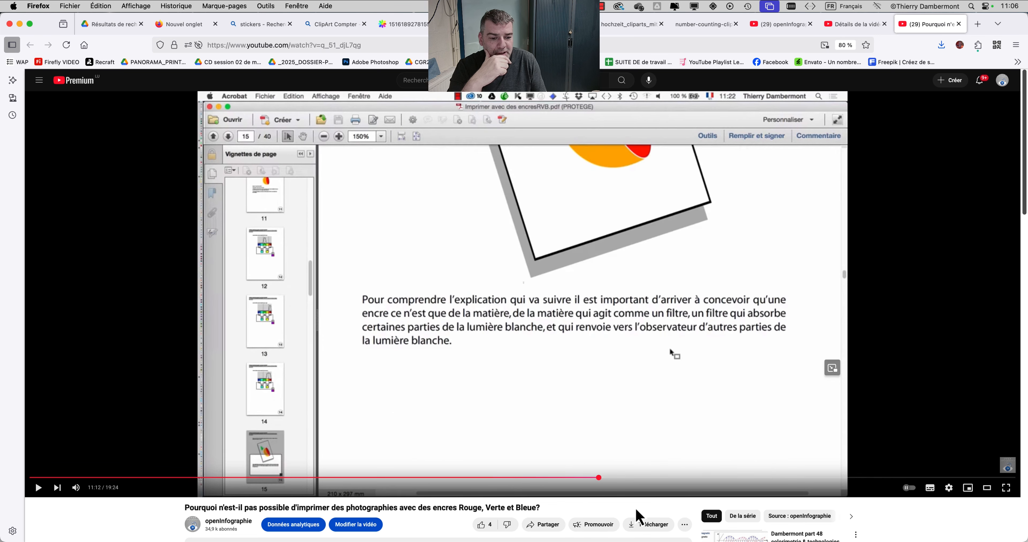
click(649, 483)
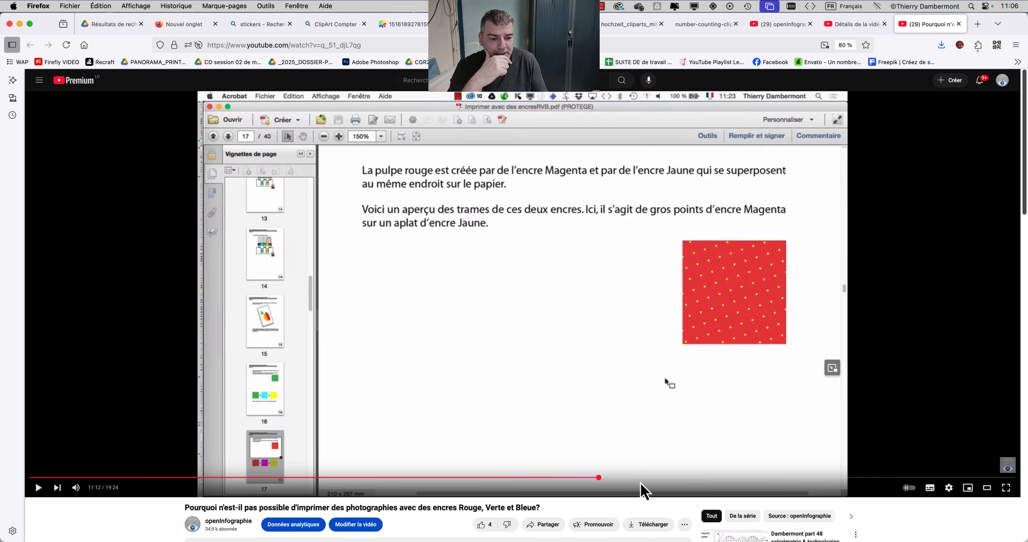
Display and close the QR code of the video's address, and seek the video forward to 14:20
click(997, 46)
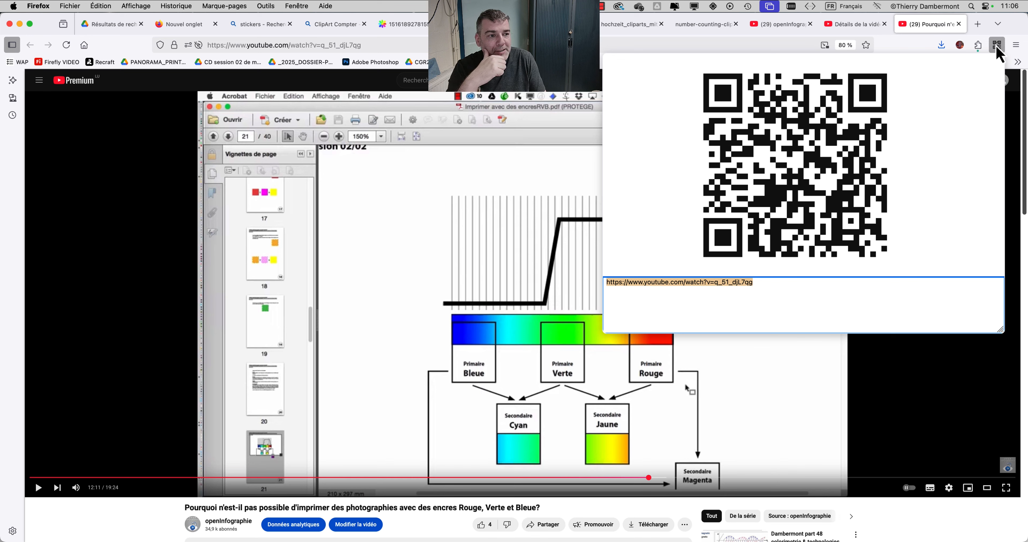
click(997, 46)
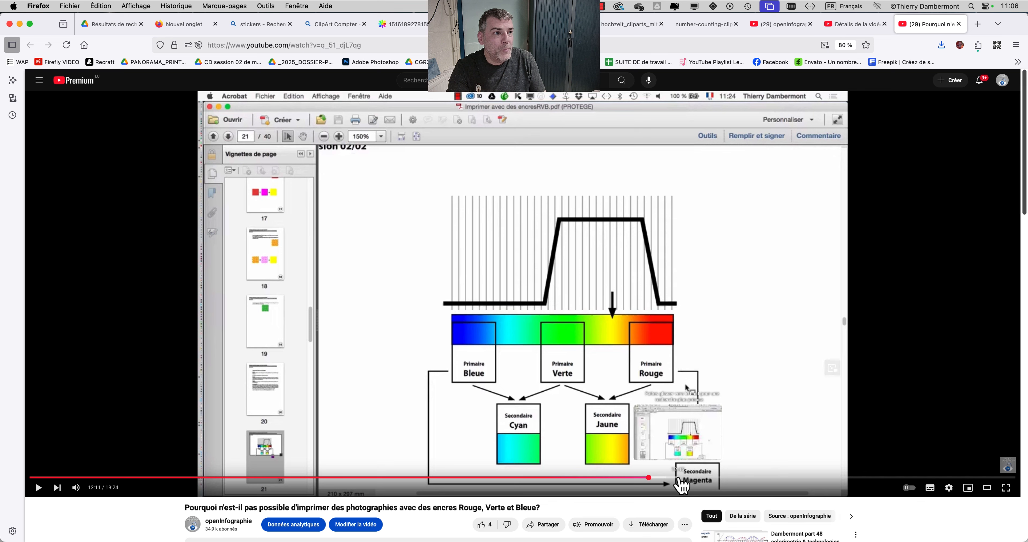
click(687, 485)
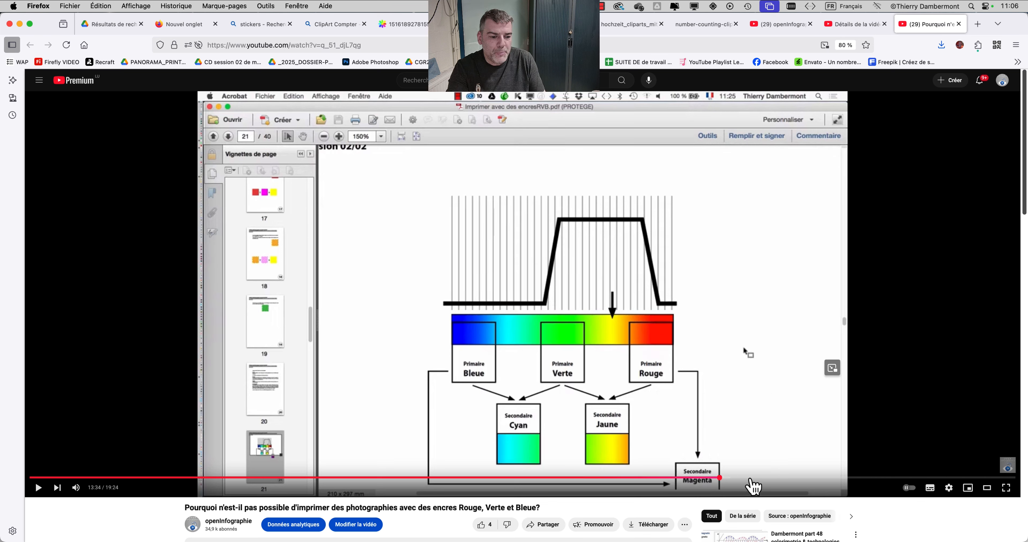
click(758, 485)
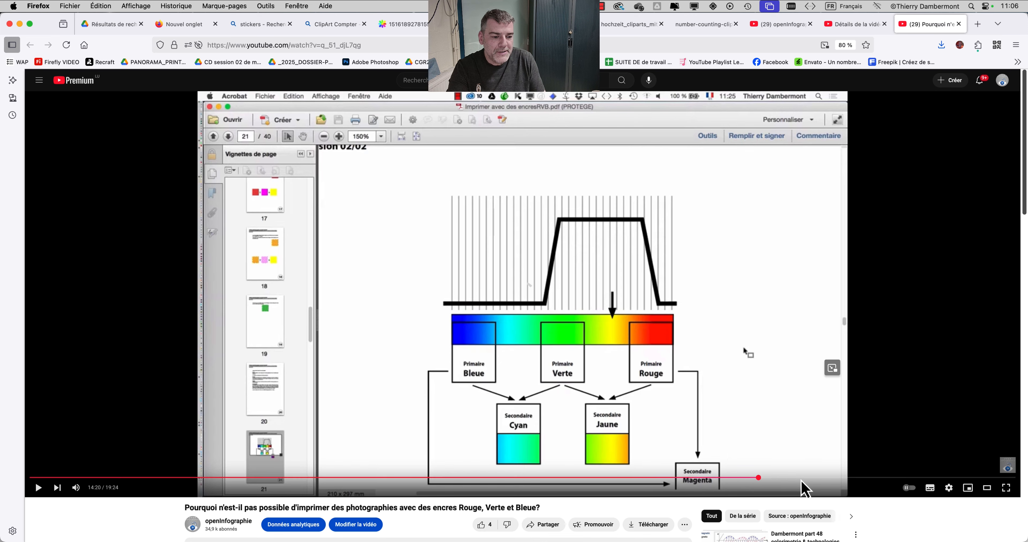